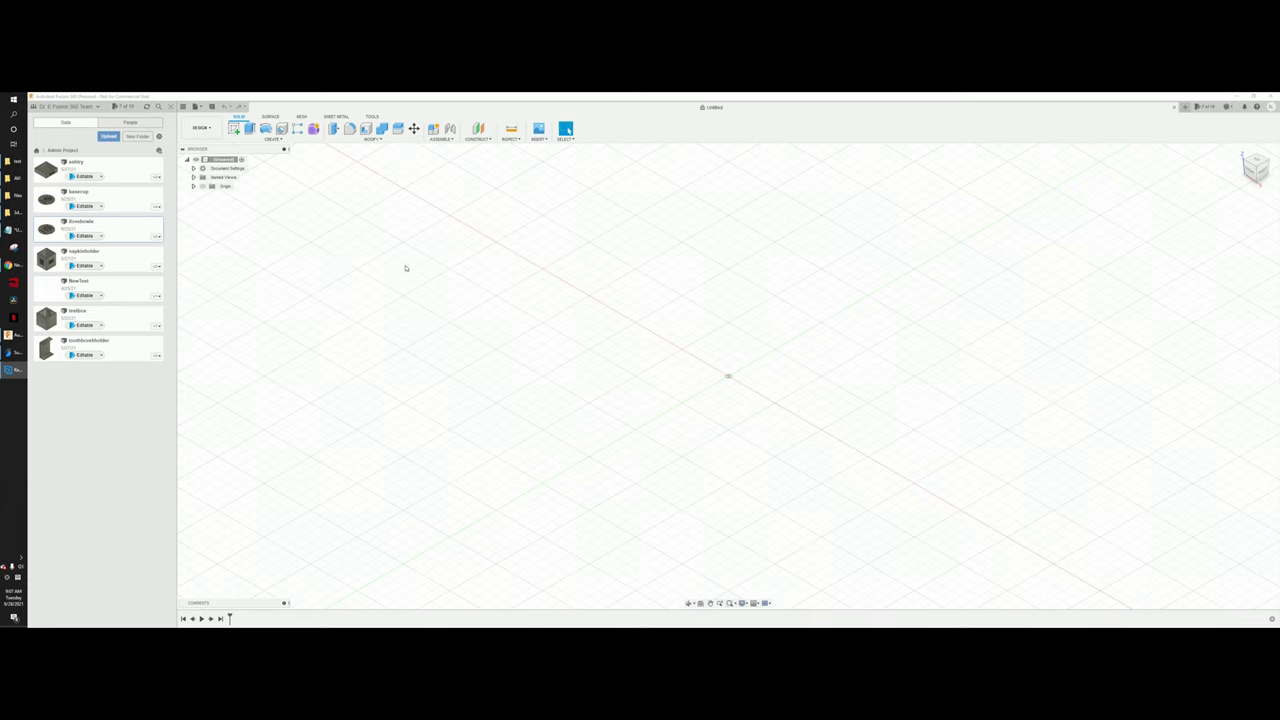
# Step: Start a new blank design and launch the Solid Cylinder command
pyautogui.click(199, 106)
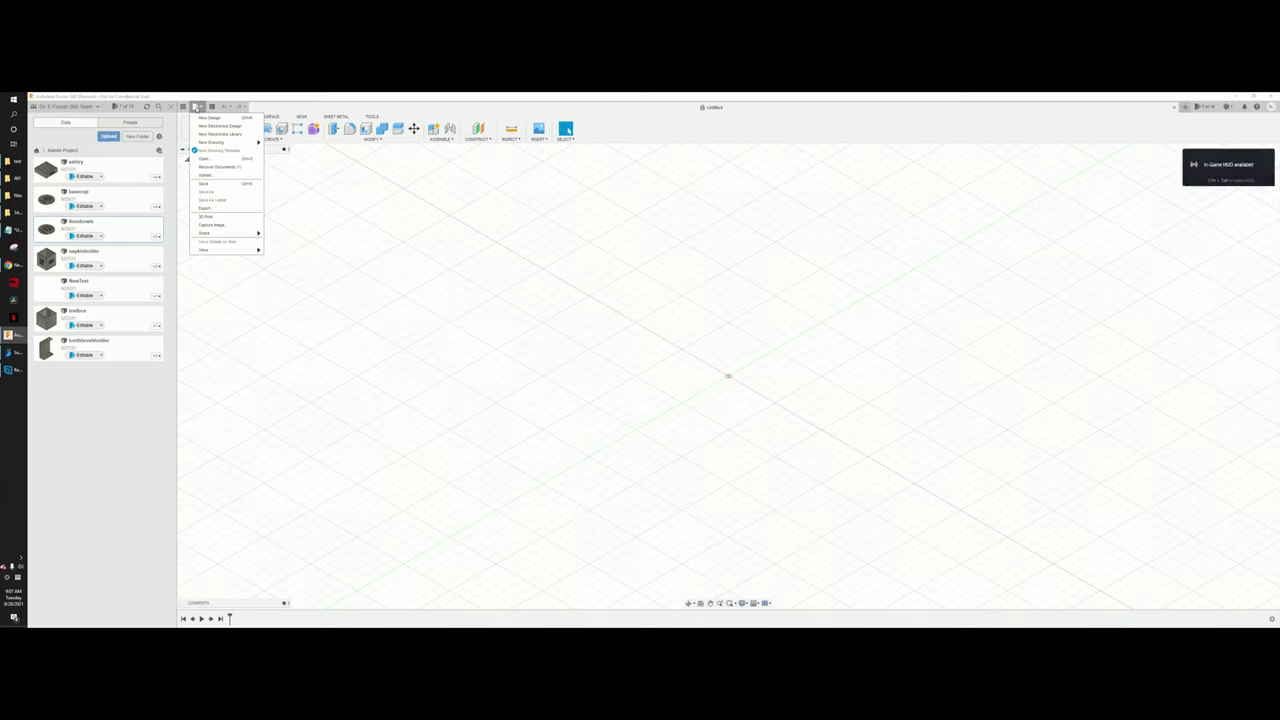
pyautogui.click(209, 117)
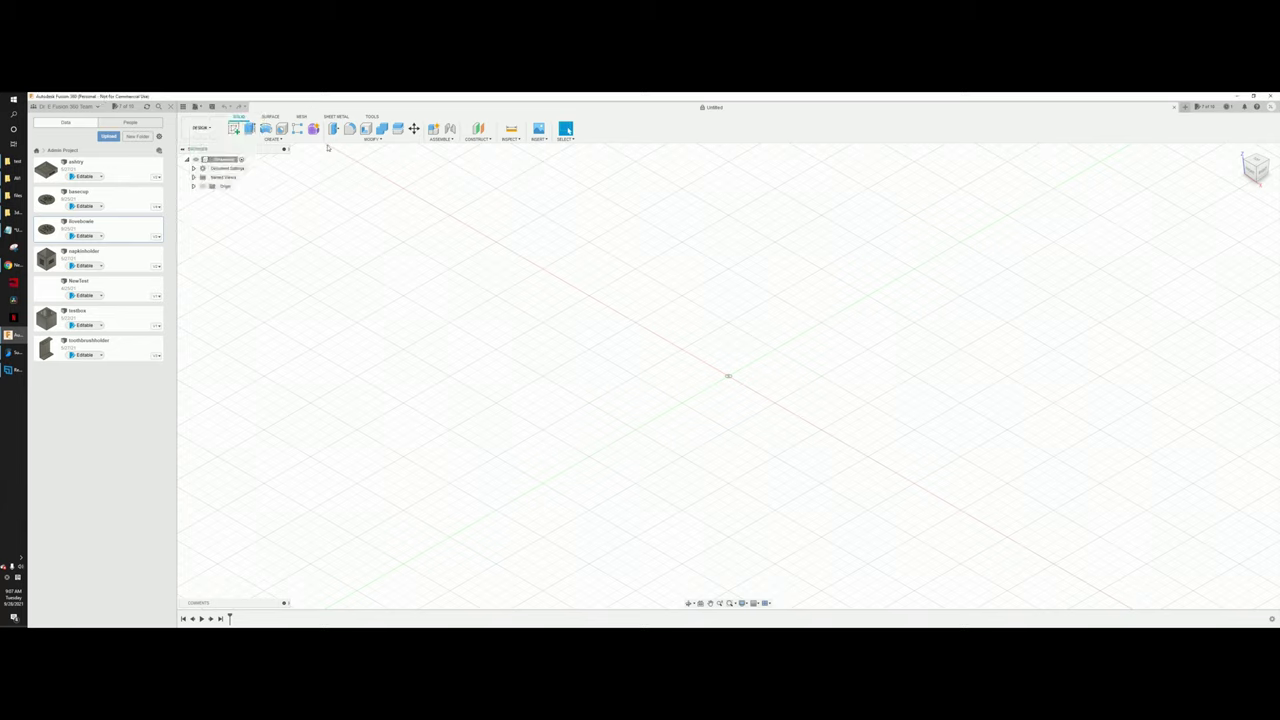
pyautogui.click(289, 140)
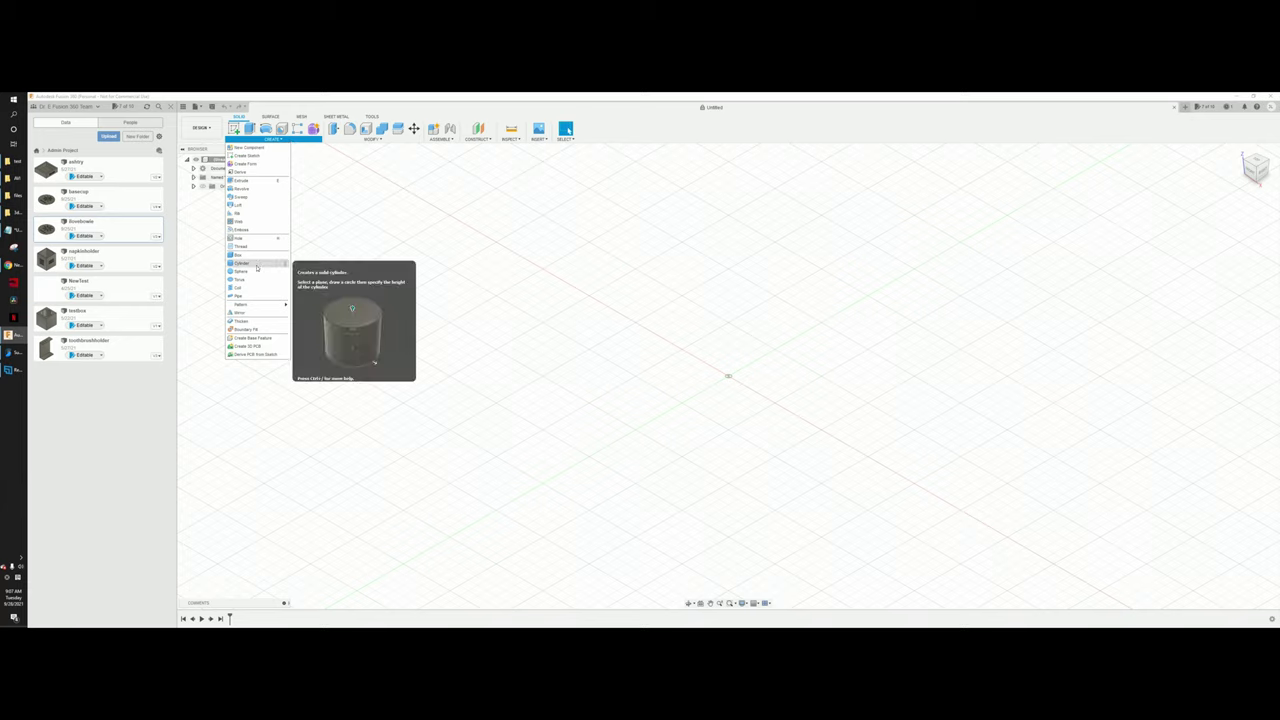
pyautogui.click(256, 268)
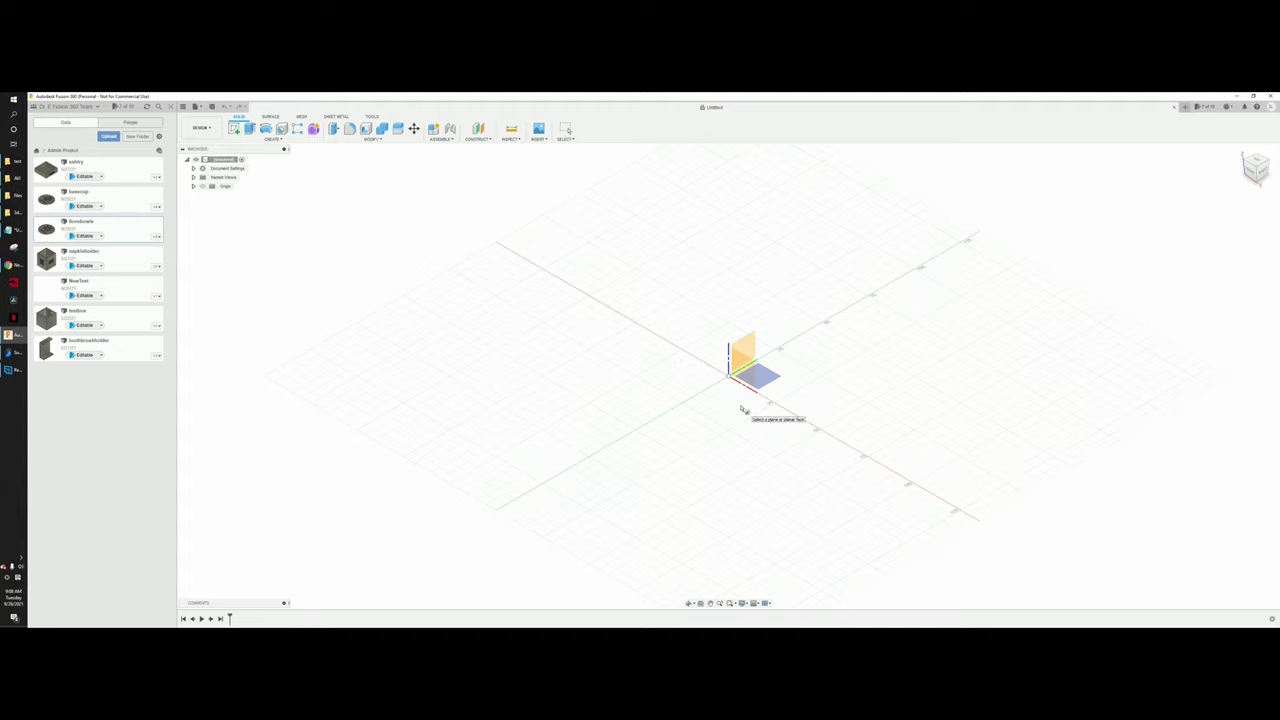
# Step: Make a 35-diameter cylinder disc on the XY plane at the origin, then switch to Chrome
pyautogui.click(743, 410)
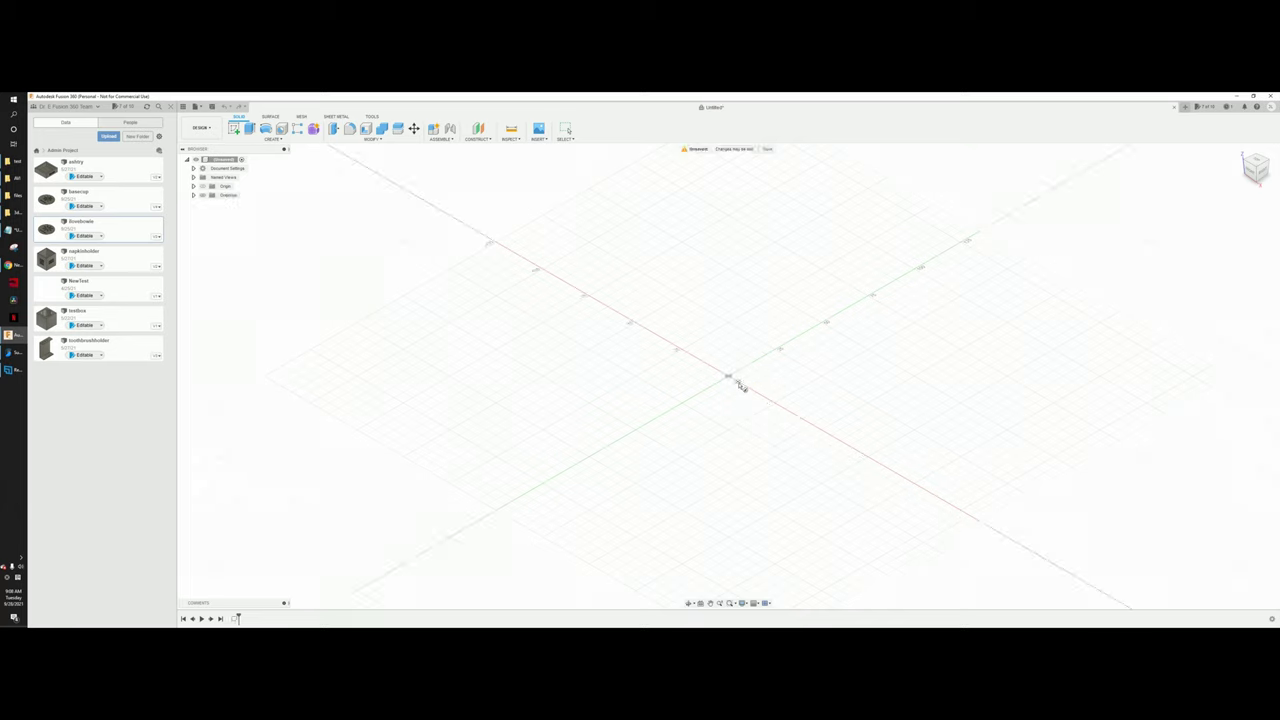
pyautogui.click(729, 378)
pyautogui.write('35')
pyautogui.press('Return')
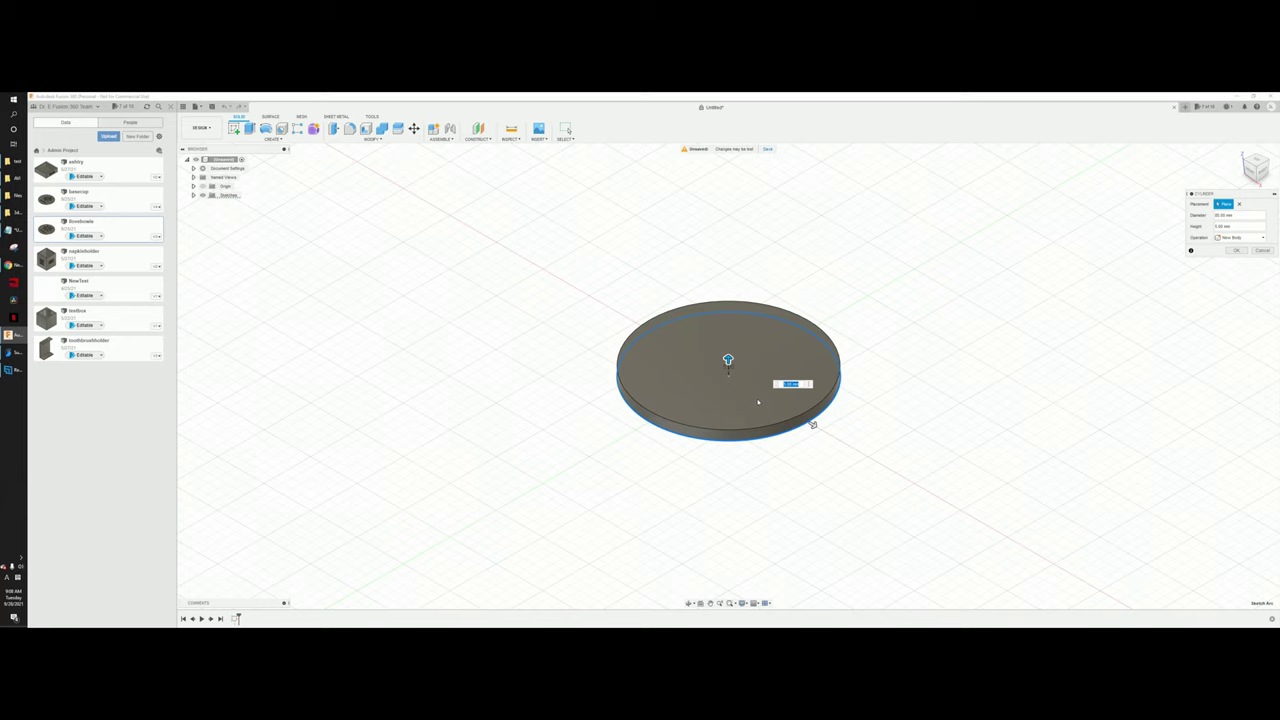
pyautogui.press('Return')
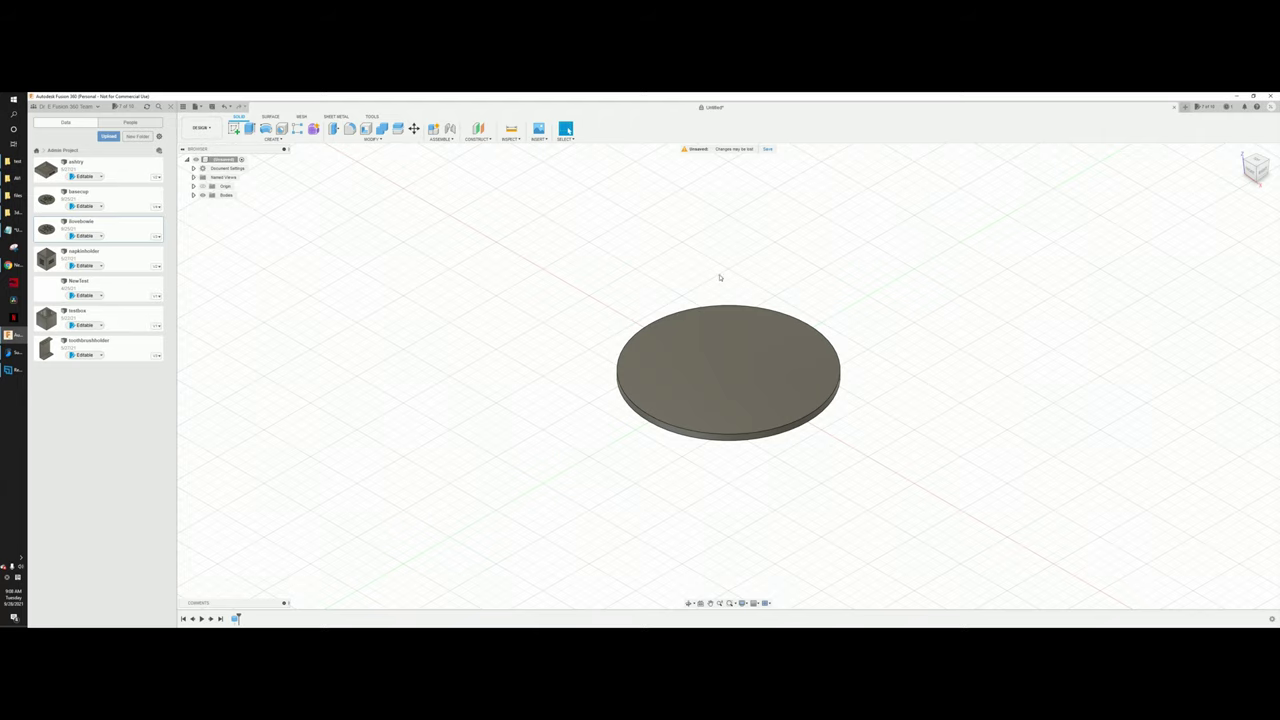
pyautogui.click(539, 138)
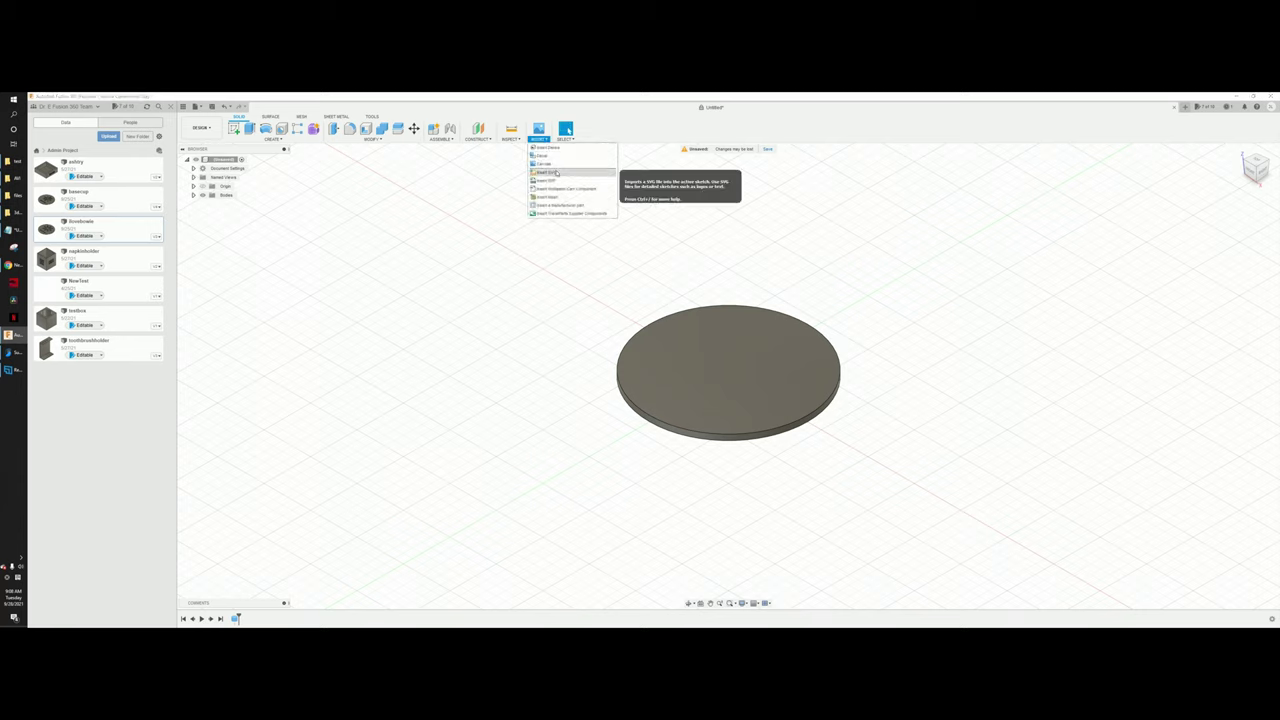
pyautogui.click(14, 265)
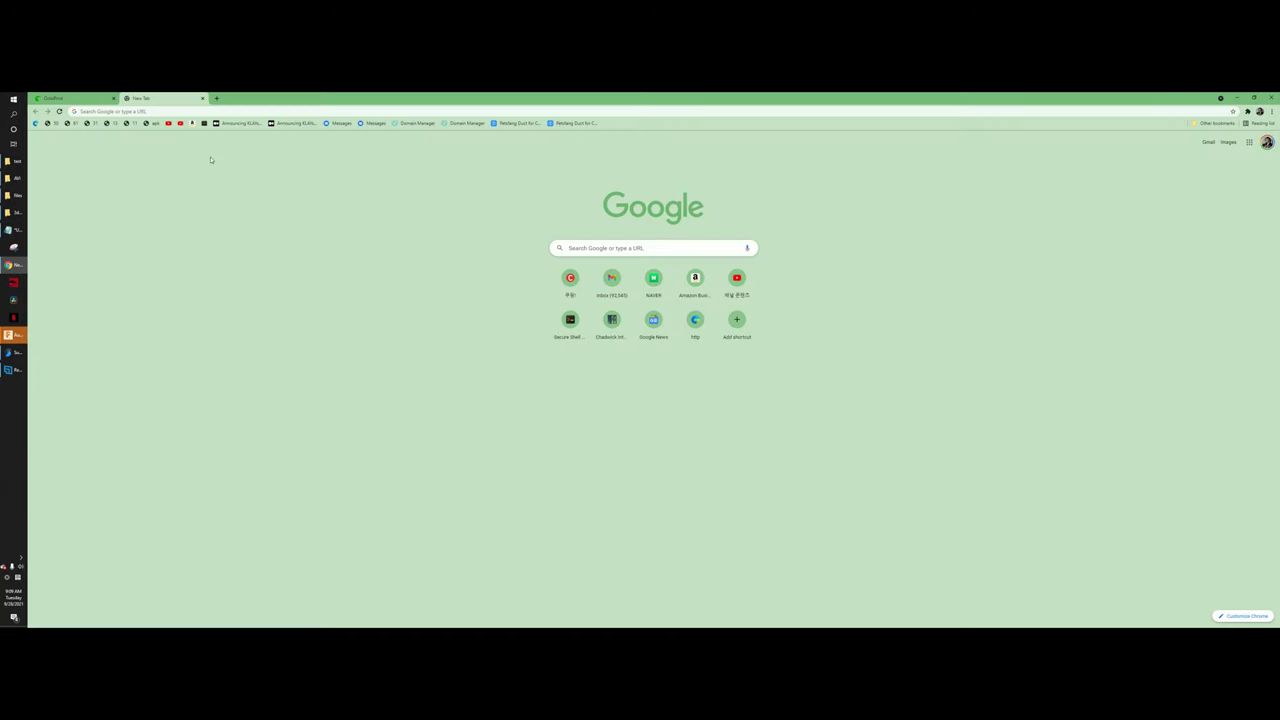
# Step: Search Google images for 'weberebears' and move the Photos viewer showing ice_bear.png aside
pyautogui.click(186, 113)
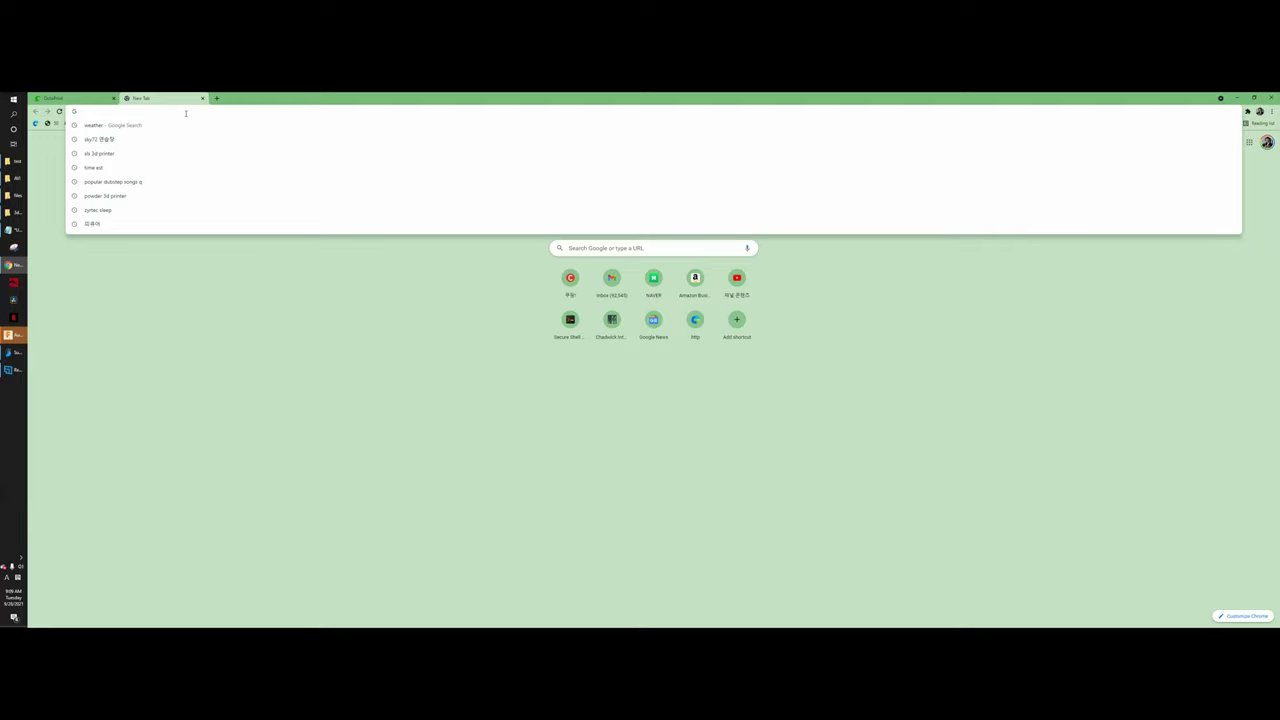
pyautogui.write('webe')
pyautogui.write('rebears')
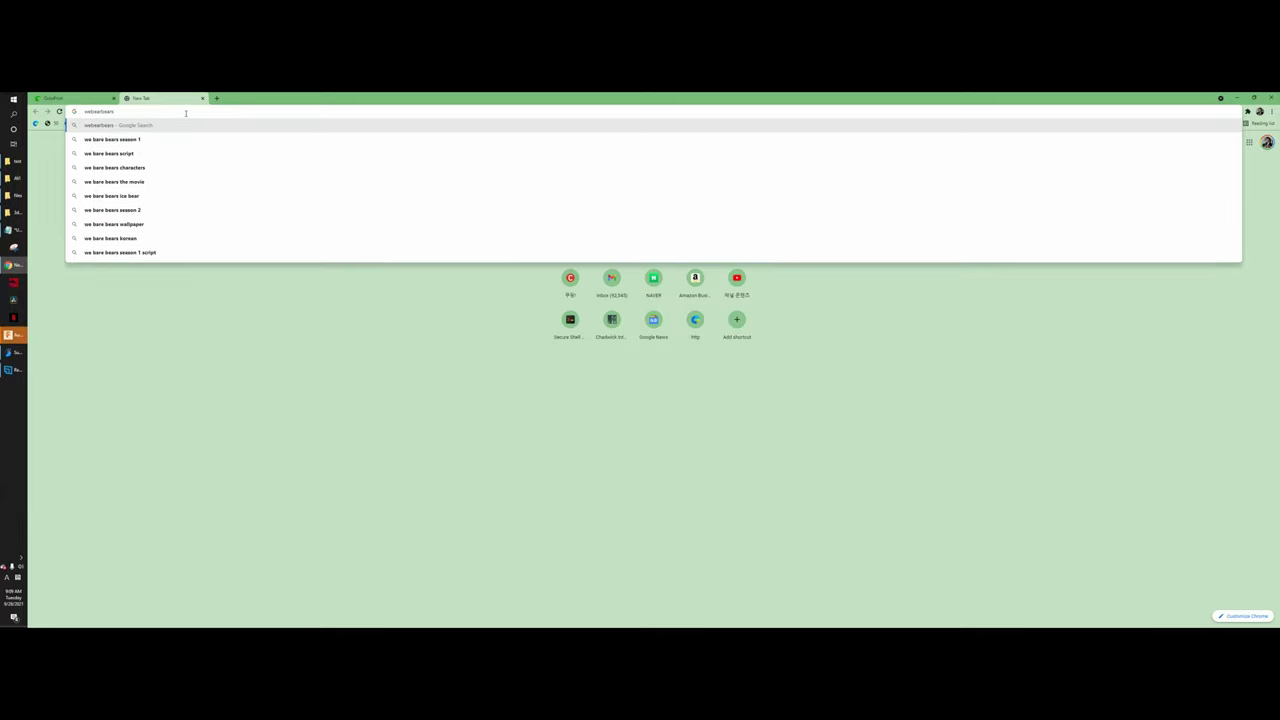
pyautogui.press('Return')
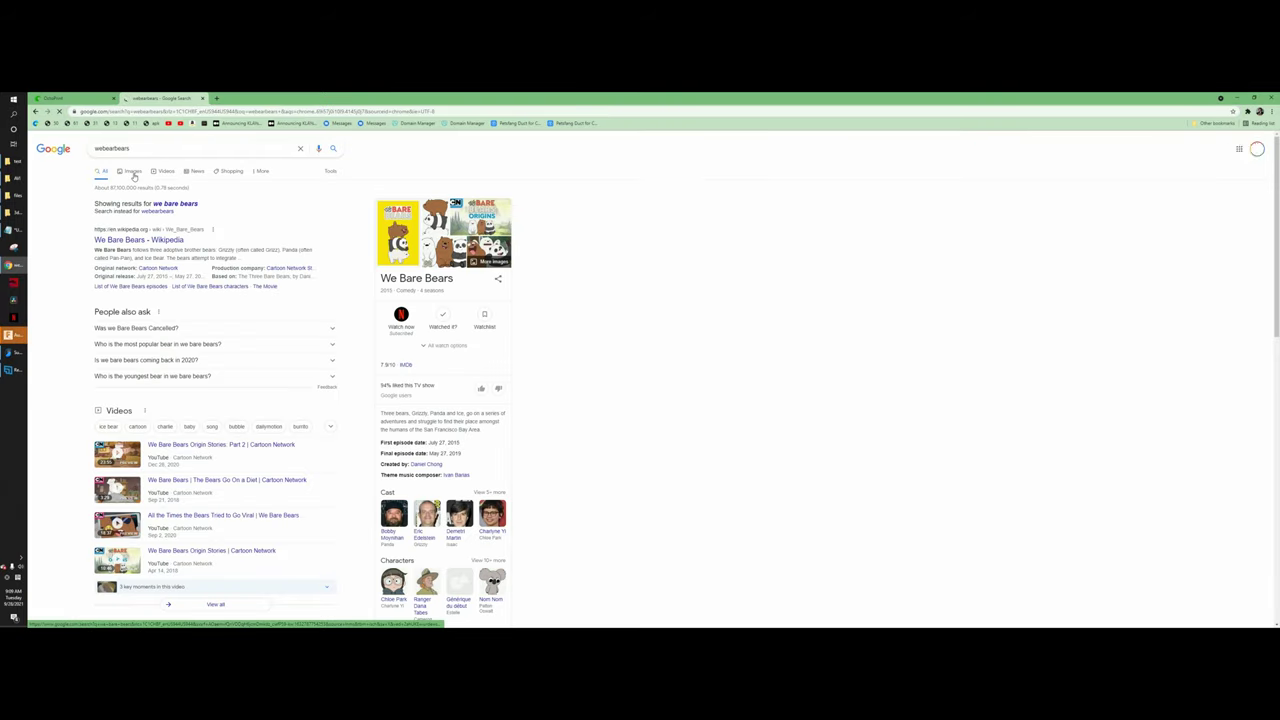
pyautogui.click(132, 172)
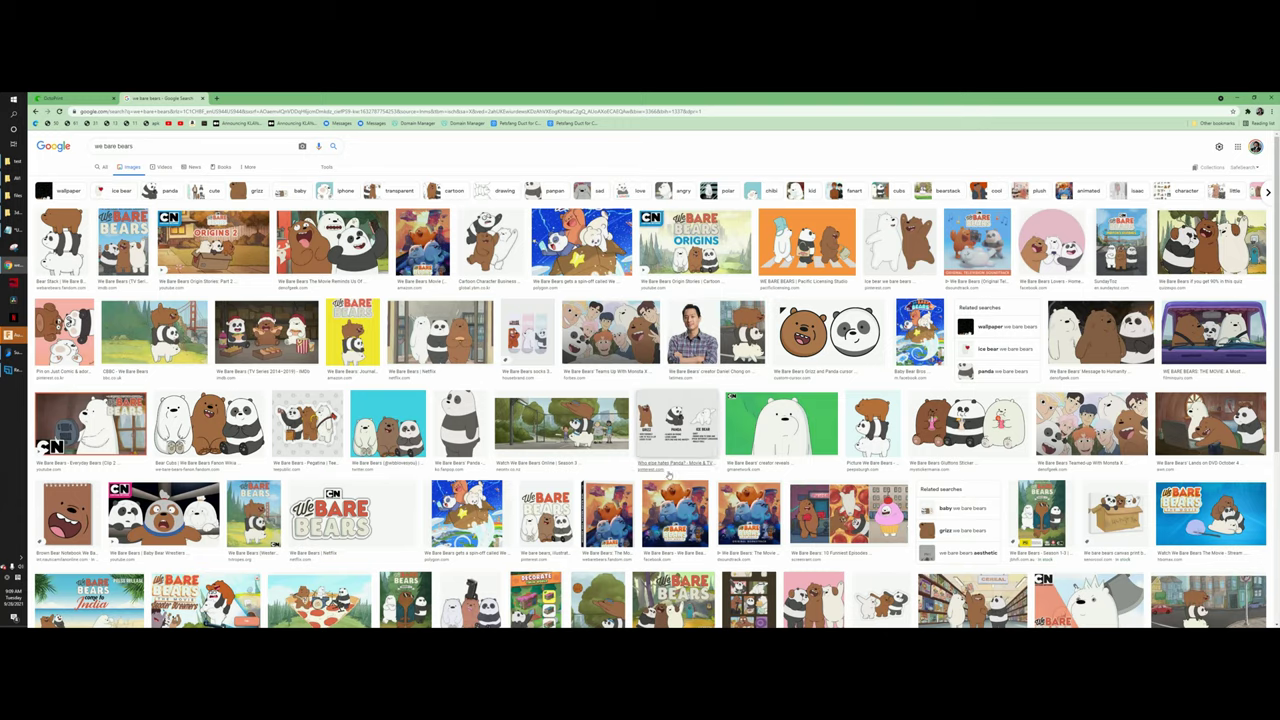
pyautogui.scroll(-3, 670, 475)
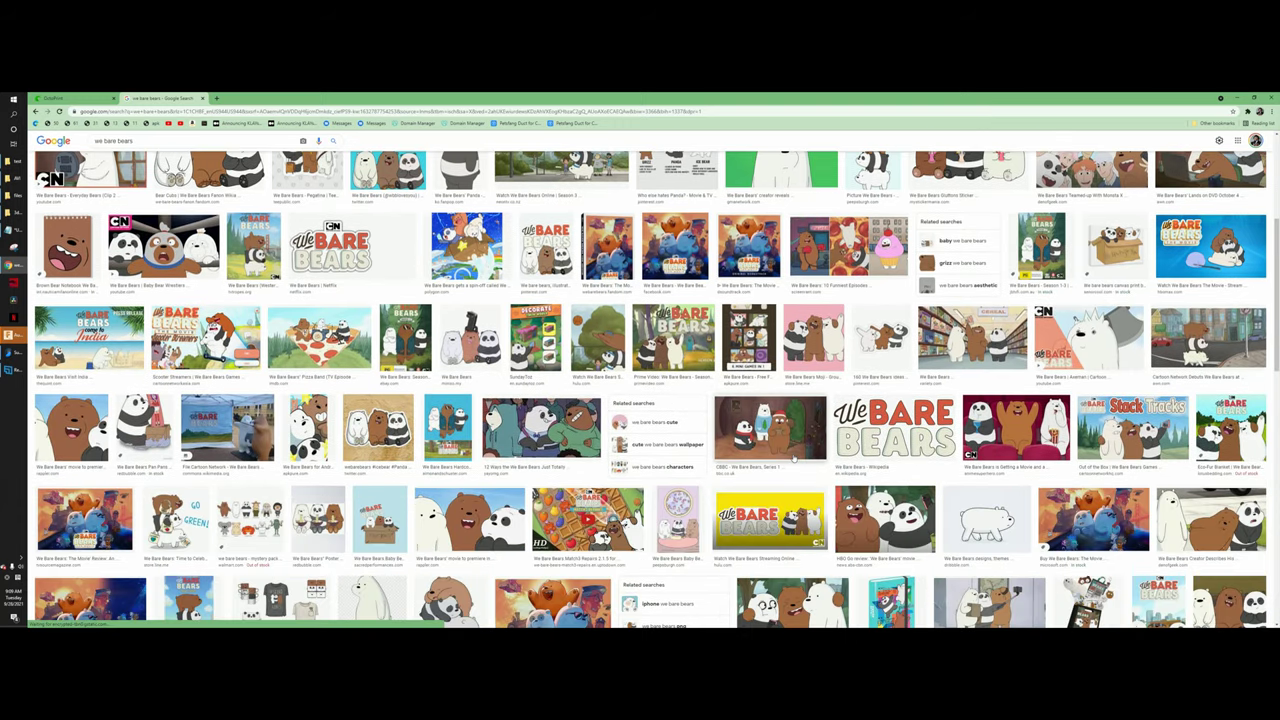
pyautogui.scroll(3, 793, 459)
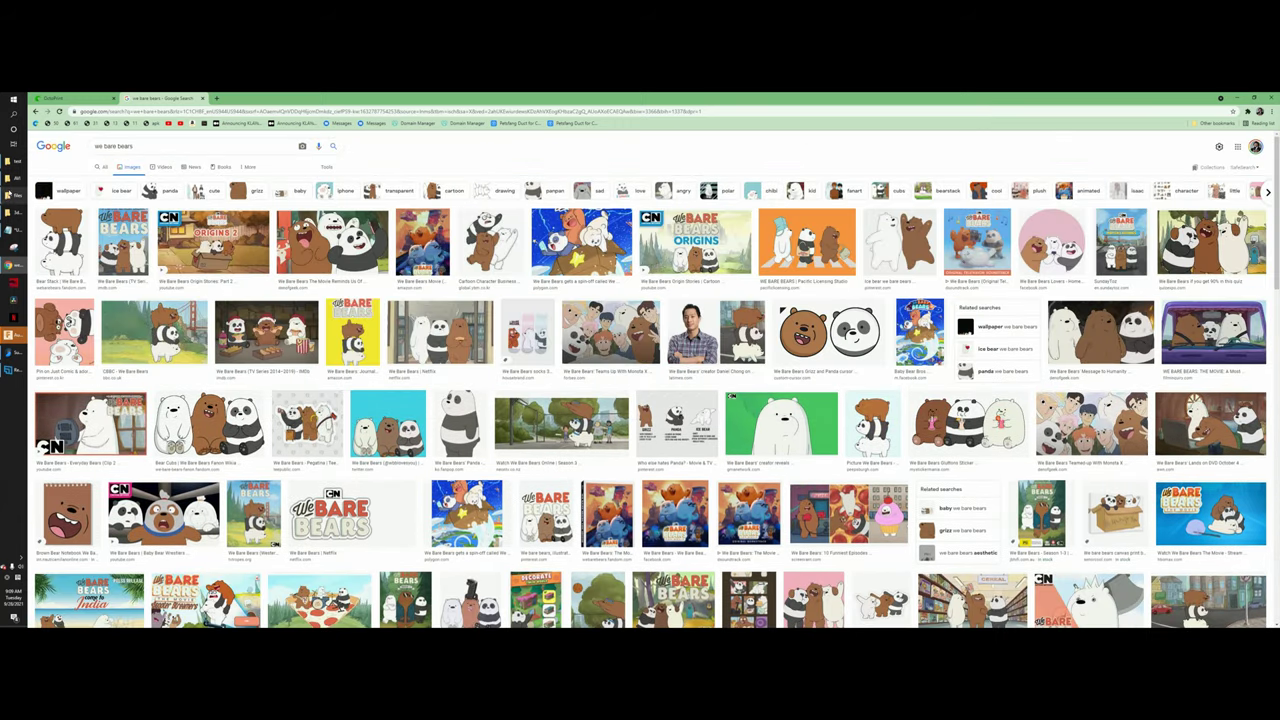
pyautogui.moveTo(695, 190); pyautogui.dragTo(580, 200)
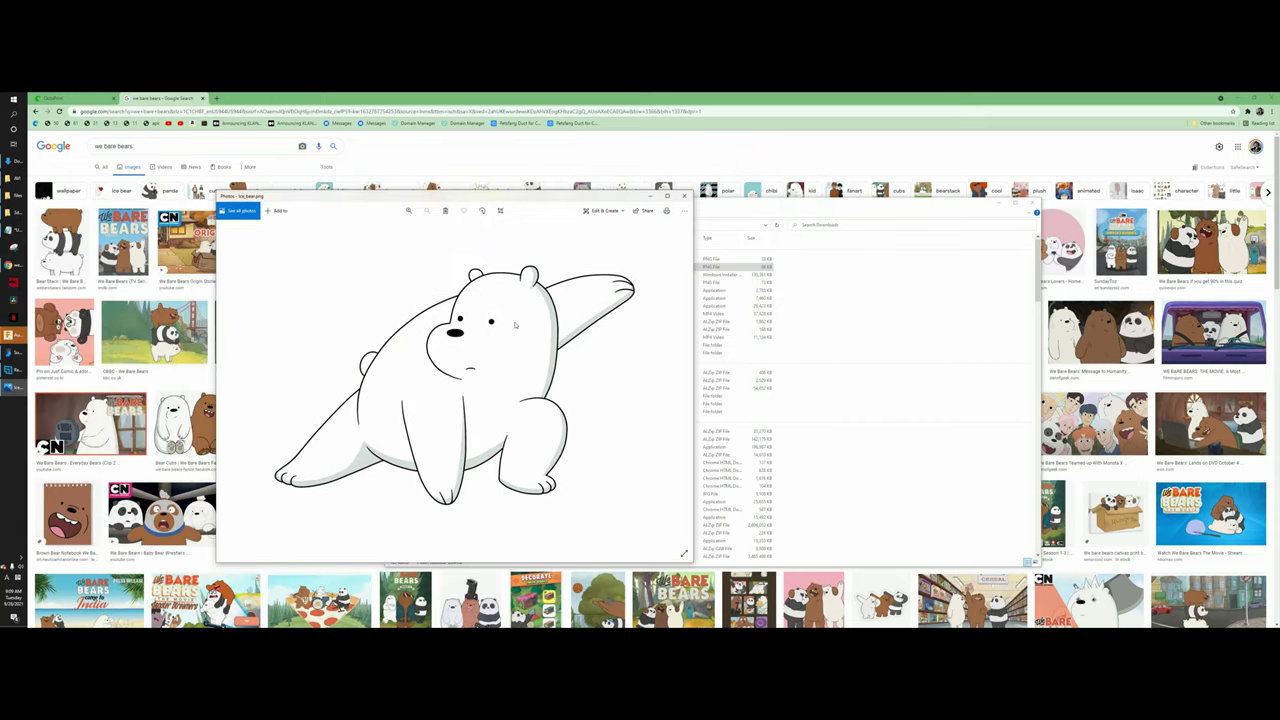
# Step: Open ice_bear.png in Adobe Photoshop 2021 through Open with > Choose another app
pyautogui.rightClick(507, 363)
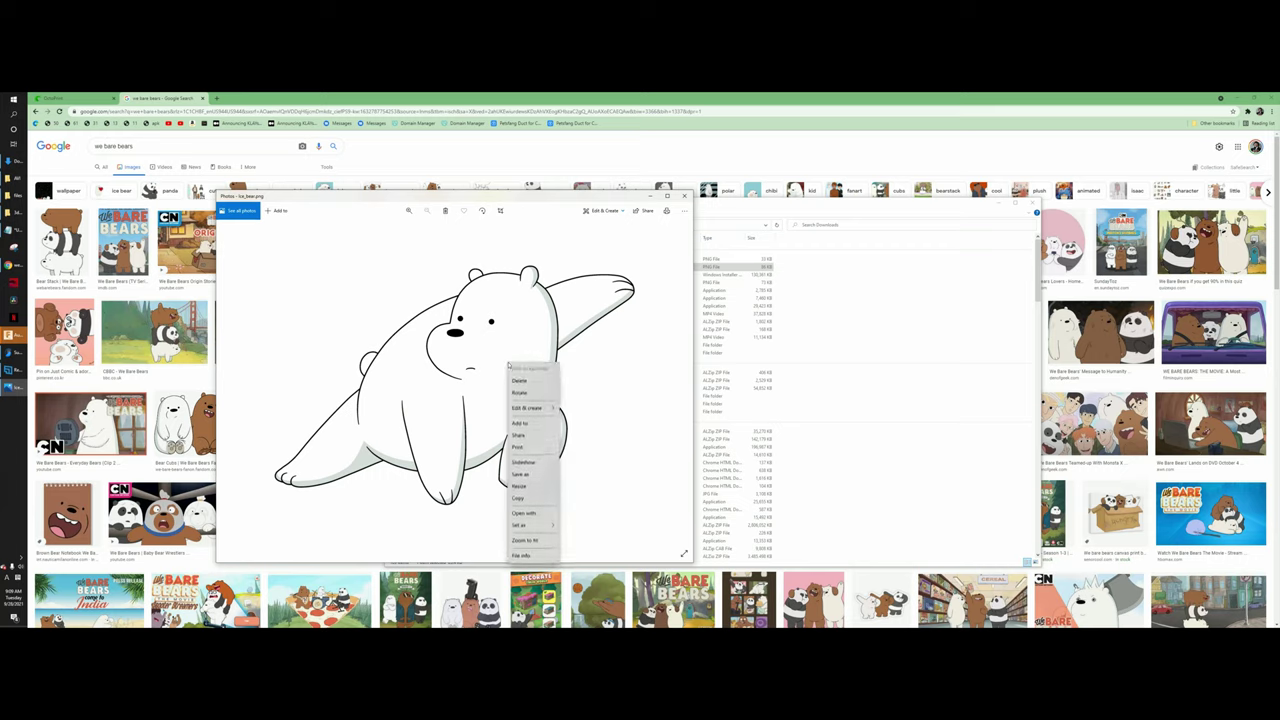
pyautogui.click(548, 516)
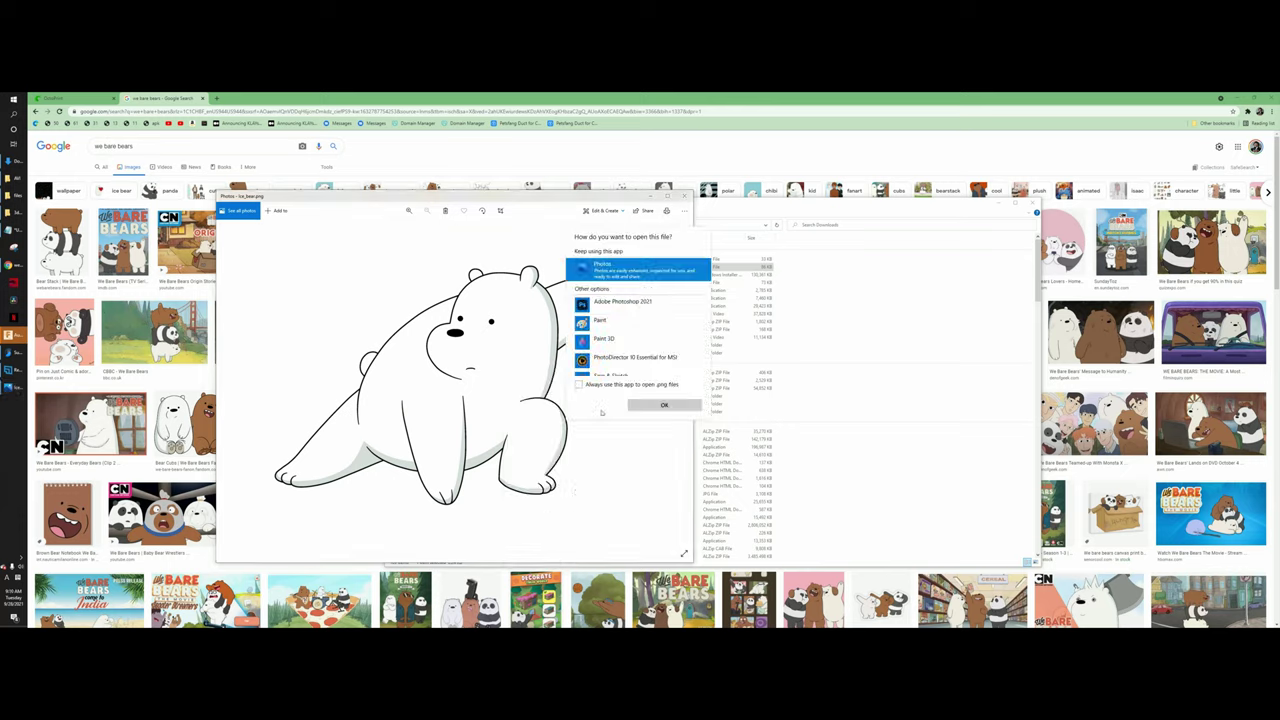
pyautogui.click(630, 302)
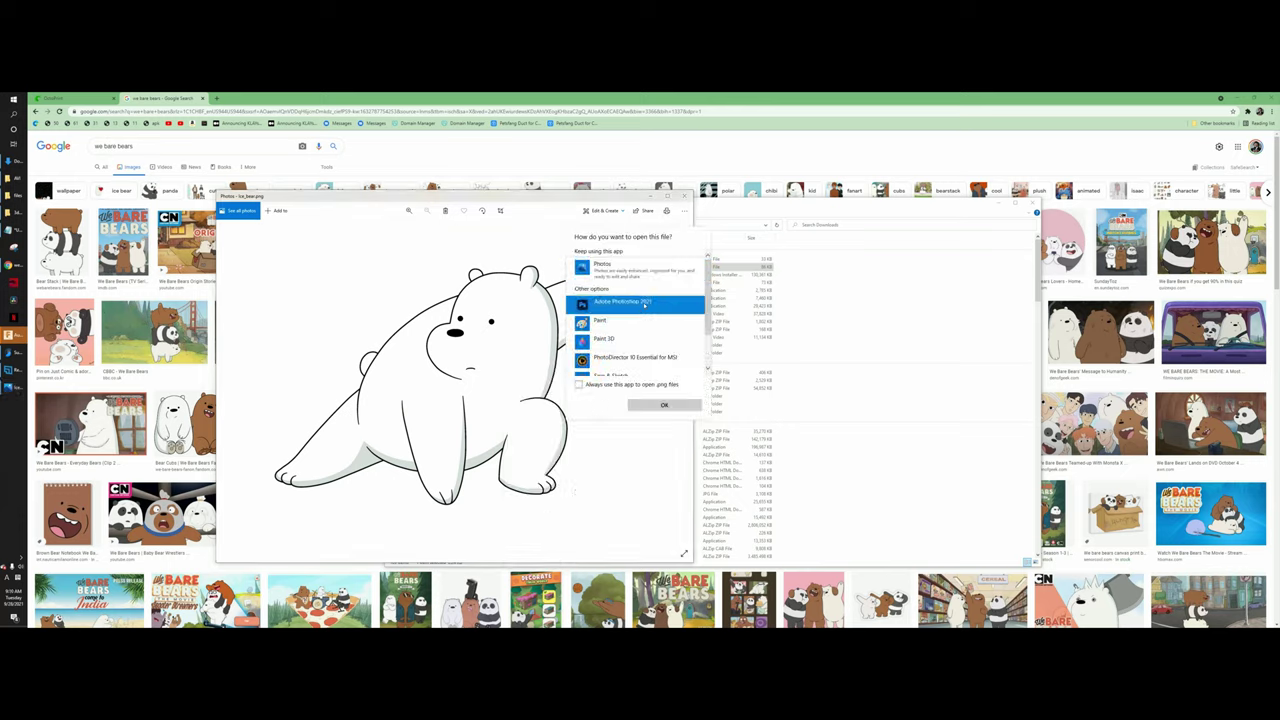
pyautogui.click(664, 406)
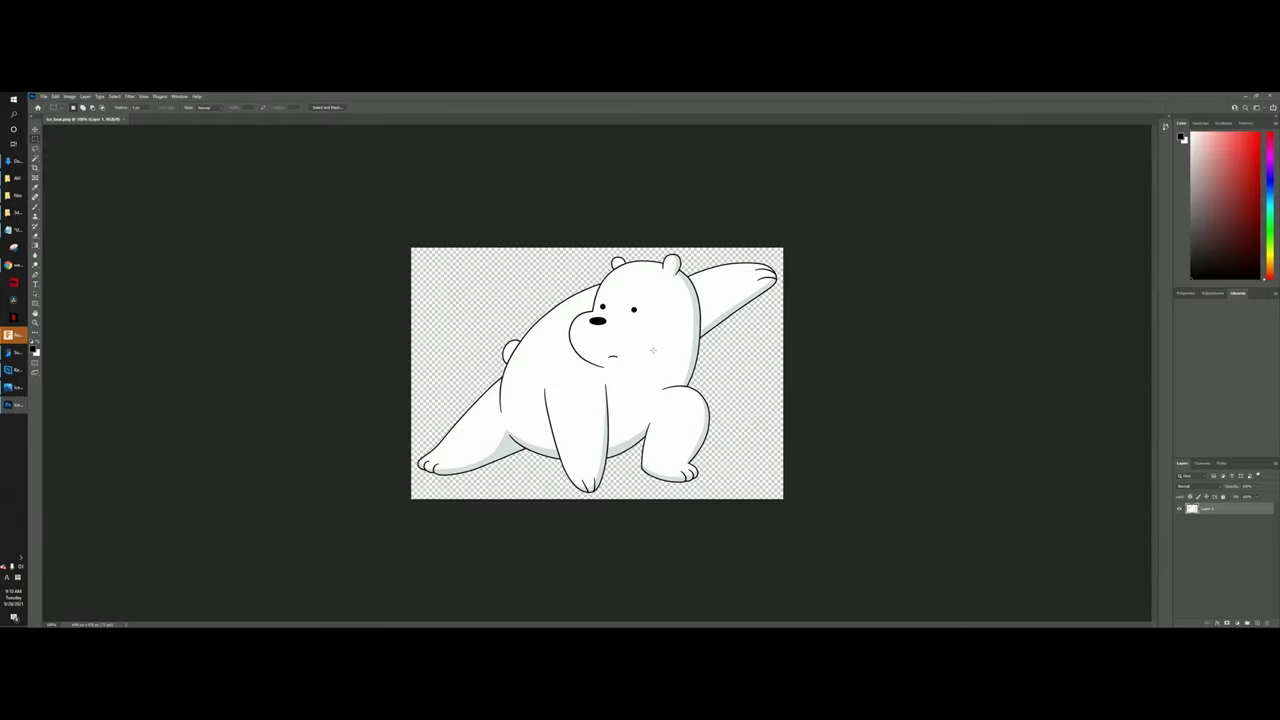
# Step: Save the bear as a JPEG in Pictures > Sdsbf with default JPEG options, then close Photoshop
pyautogui.click(42, 96)
pyautogui.click(55, 185)
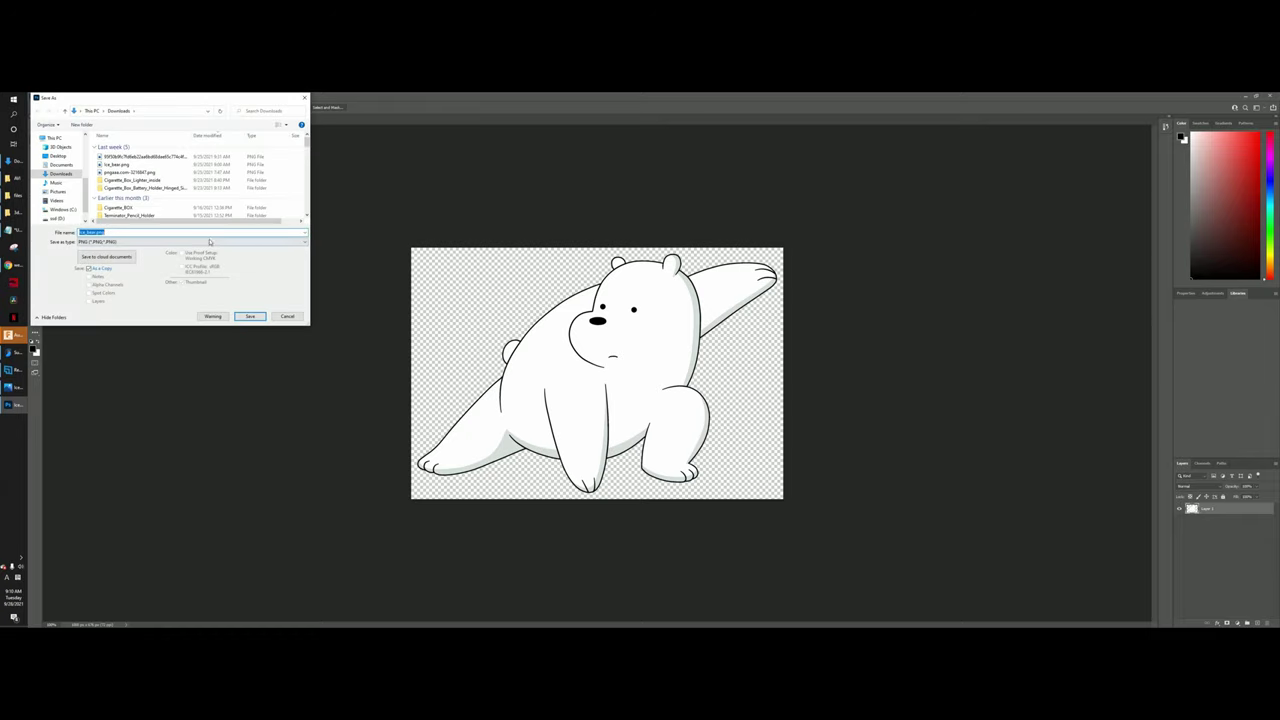
pyautogui.click(58, 191)
pyautogui.doubleClick(120, 160)
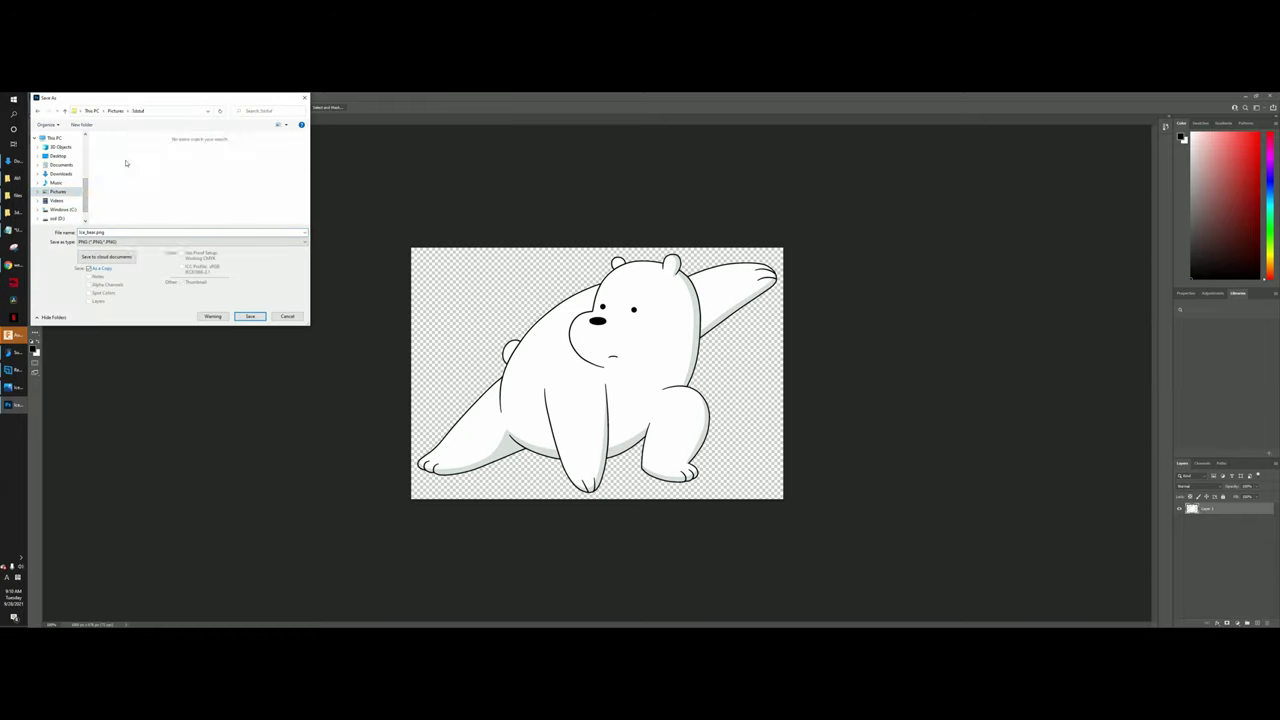
pyautogui.click(165, 242)
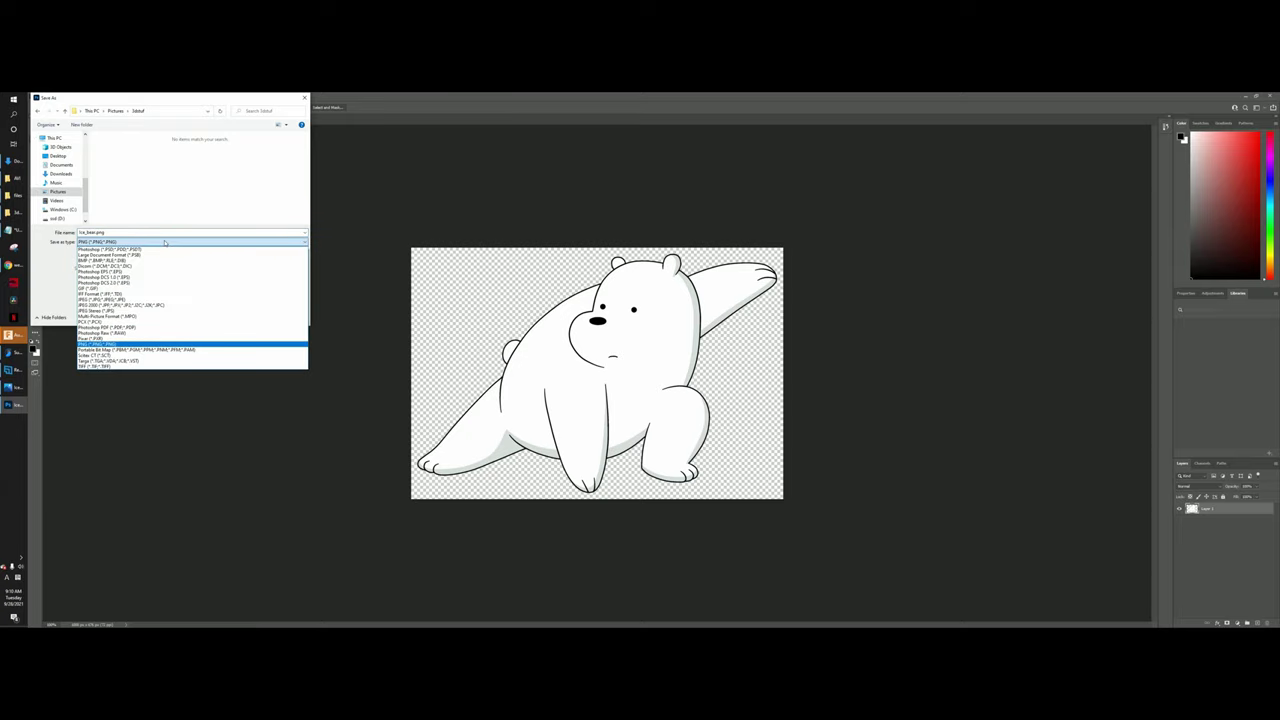
pyautogui.click(147, 299)
pyautogui.press('Return')
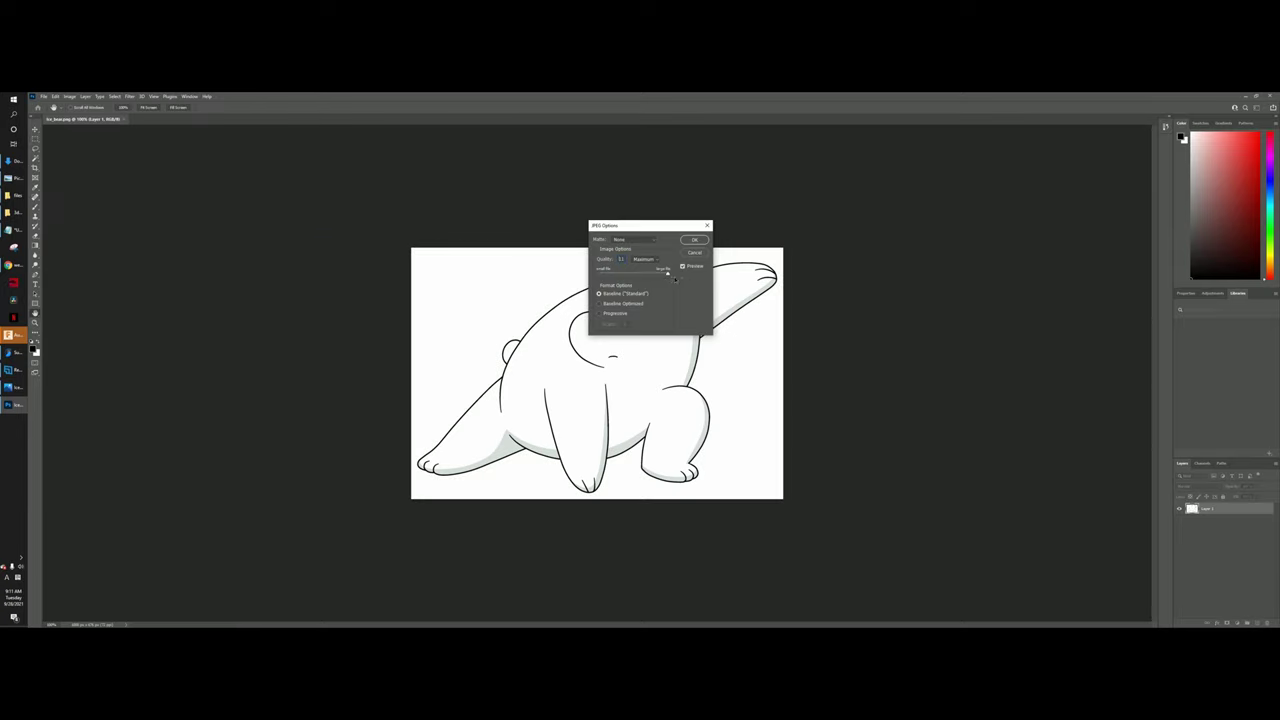
pyautogui.click(699, 241)
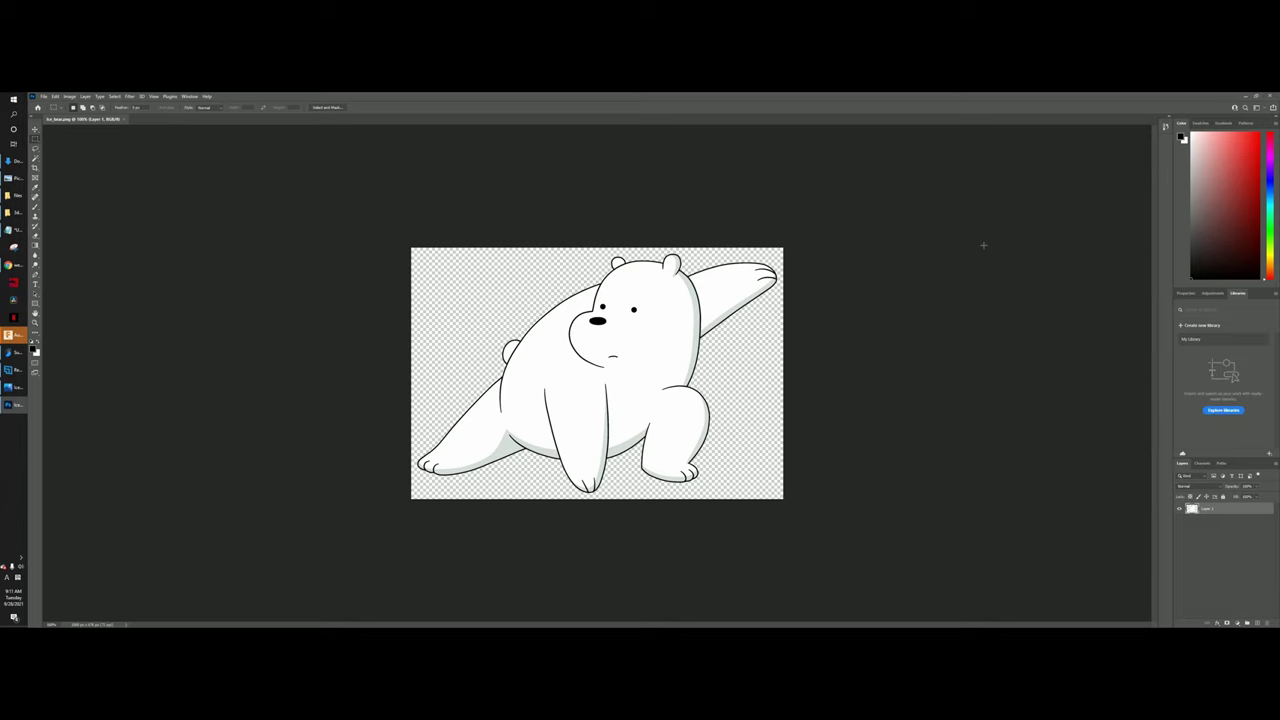
pyautogui.click(1271, 96)
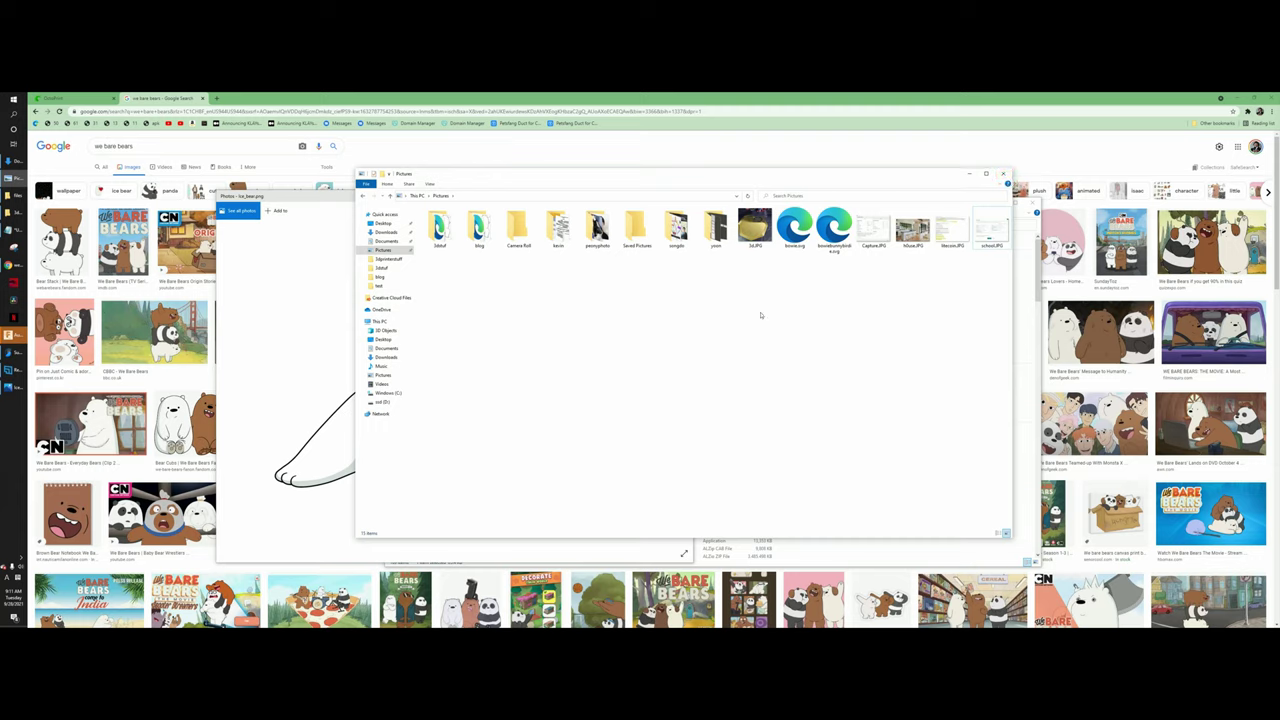
# Step: Open a new Chrome tab and search Google for 'inkscape'
pyautogui.press('super')
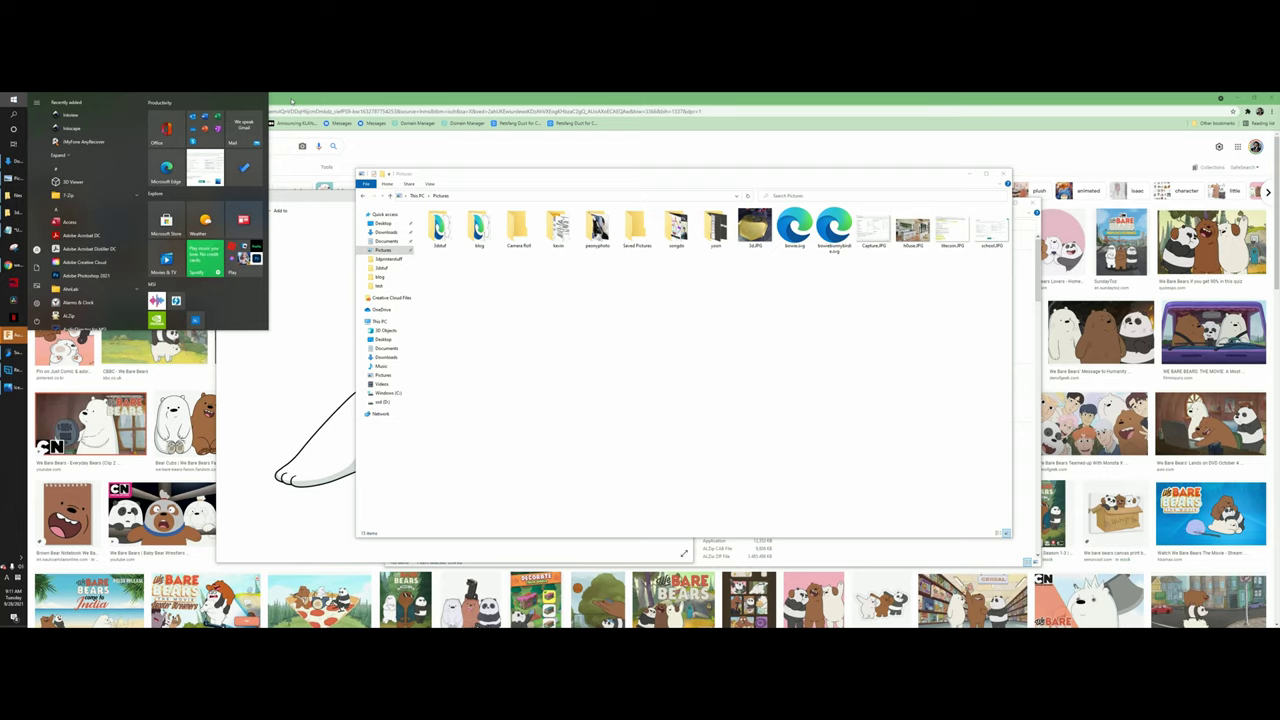
pyautogui.click(291, 100)
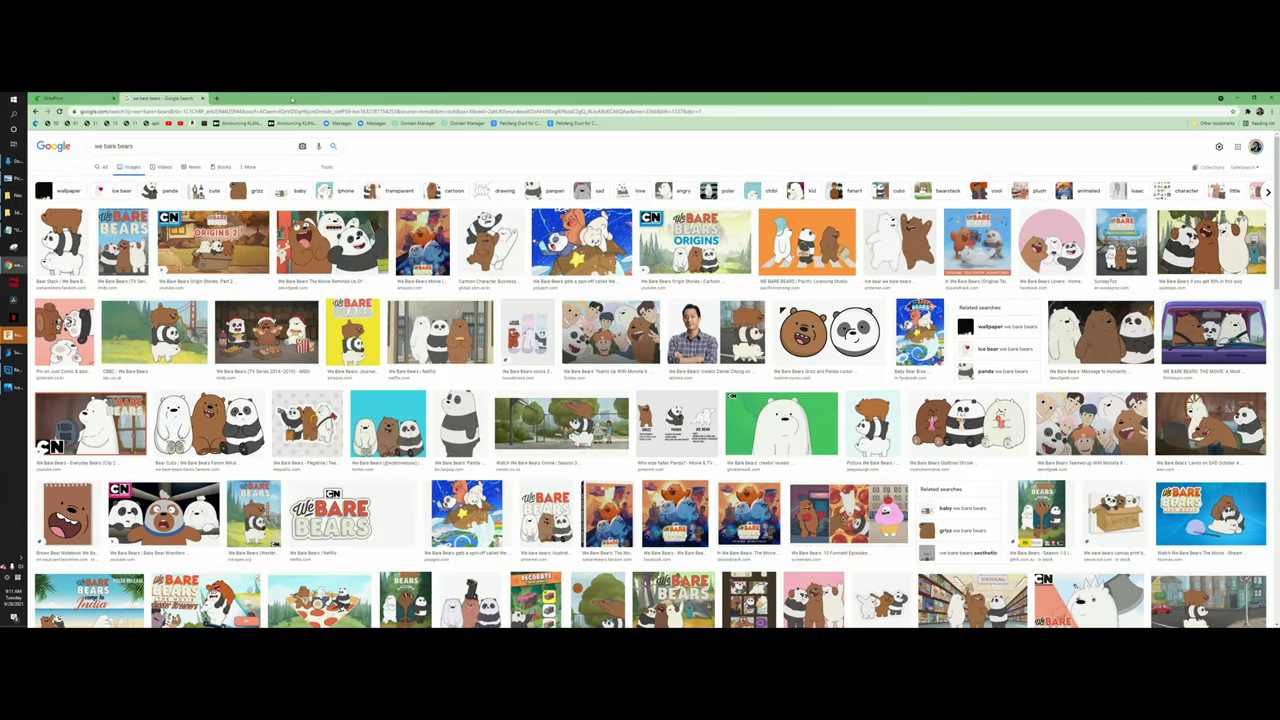
pyautogui.hotkey('ctrl', 't')
pyautogui.write('phi')
pyautogui.press('BackSpace')
pyautogui.press('BackSpace')
pyautogui.press('BackSpace')
pyautogui.write('inks')
pyautogui.press('BackSpace')
pyautogui.press('Down')
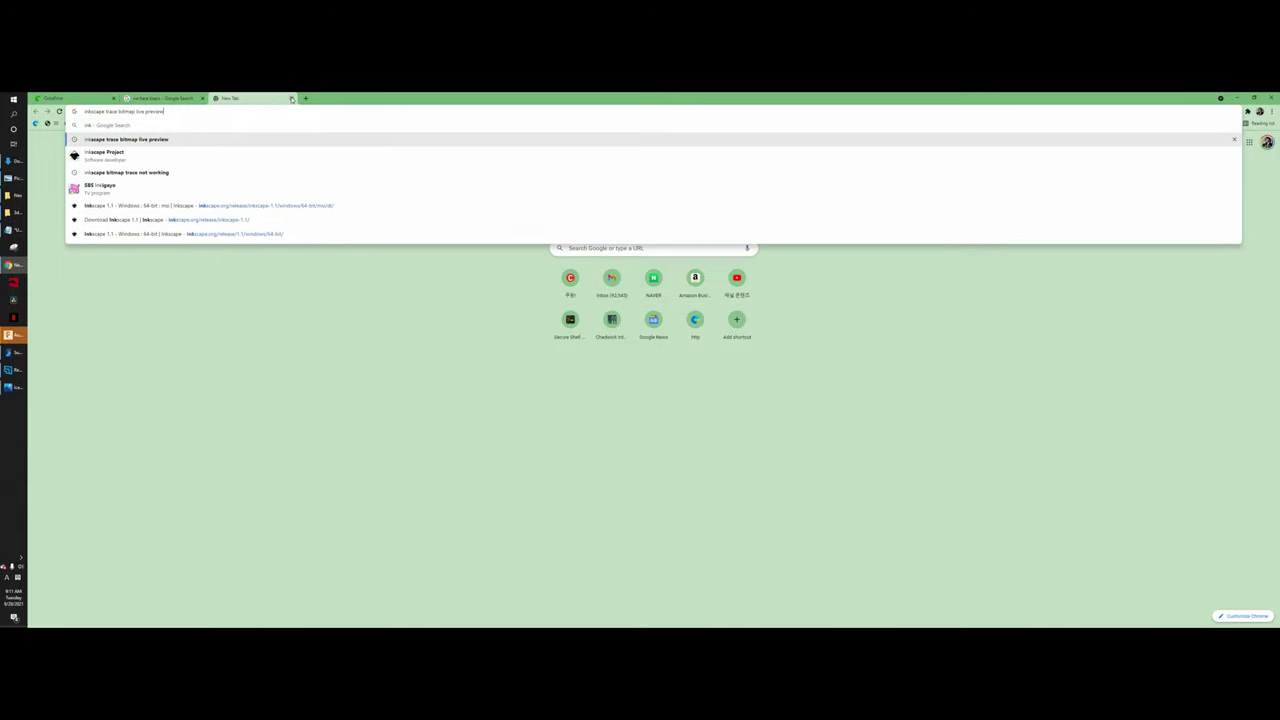
pyautogui.press('BackSpace')
pyautogui.press('BackSpace')
pyautogui.press('BackSpace')
pyautogui.press('BackSpace')
pyautogui.press('BackSpace')
pyautogui.press('BackSpace')
pyautogui.press('BackSpace')
pyautogui.press('BackSpace')
pyautogui.press('BackSpace')
pyautogui.press('BackSpace')
pyautogui.press('BackSpace')
pyautogui.press('BackSpace')
pyautogui.press('BackSpace')
pyautogui.press('BackSpace')
pyautogui.press('BackSpace')
pyautogui.press('BackSpace')
pyautogui.press('BackSpace')
pyautogui.press('BackSpace')
pyautogui.press('BackSpace')
pyautogui.press('BackSpace')
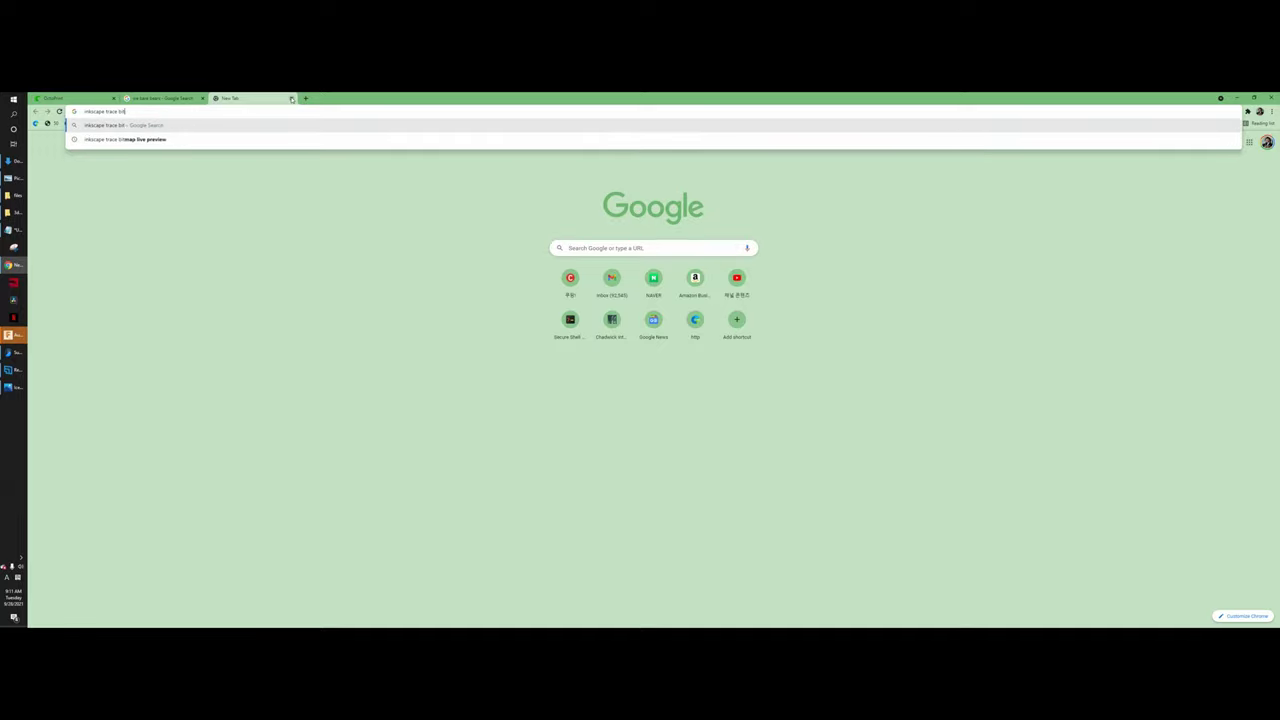
pyautogui.press('BackSpace')
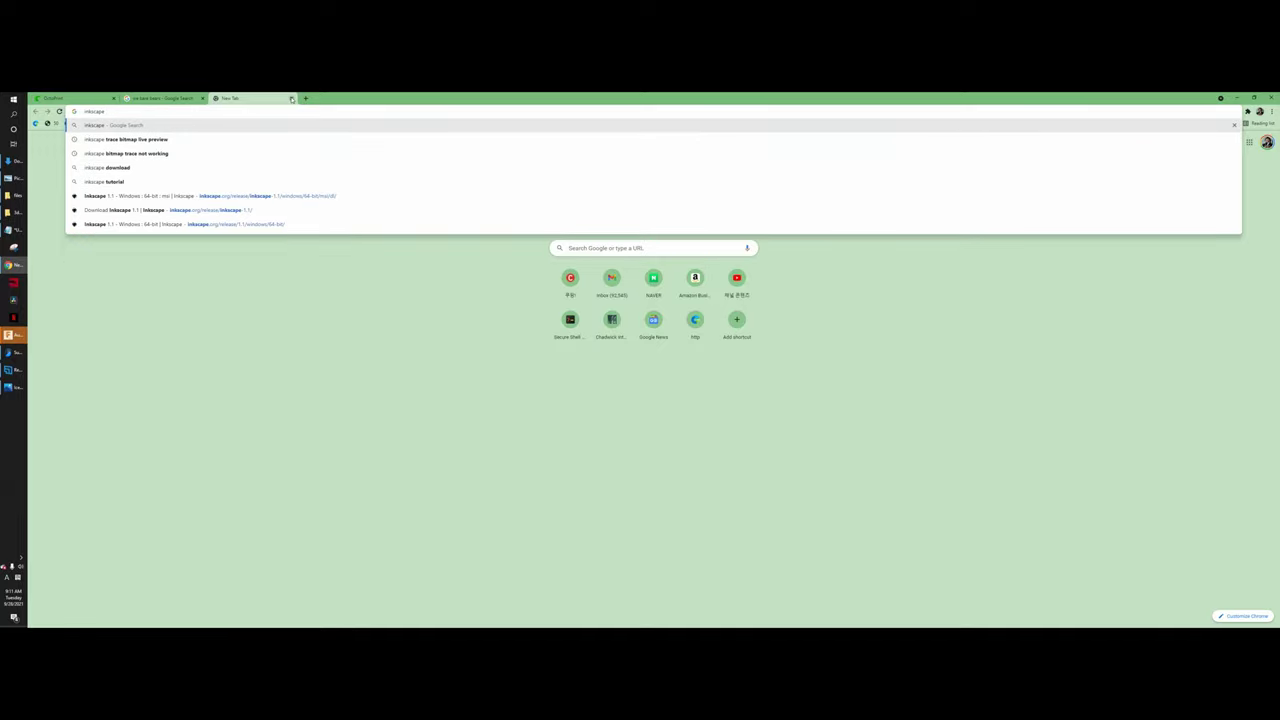
pyautogui.press('Return')
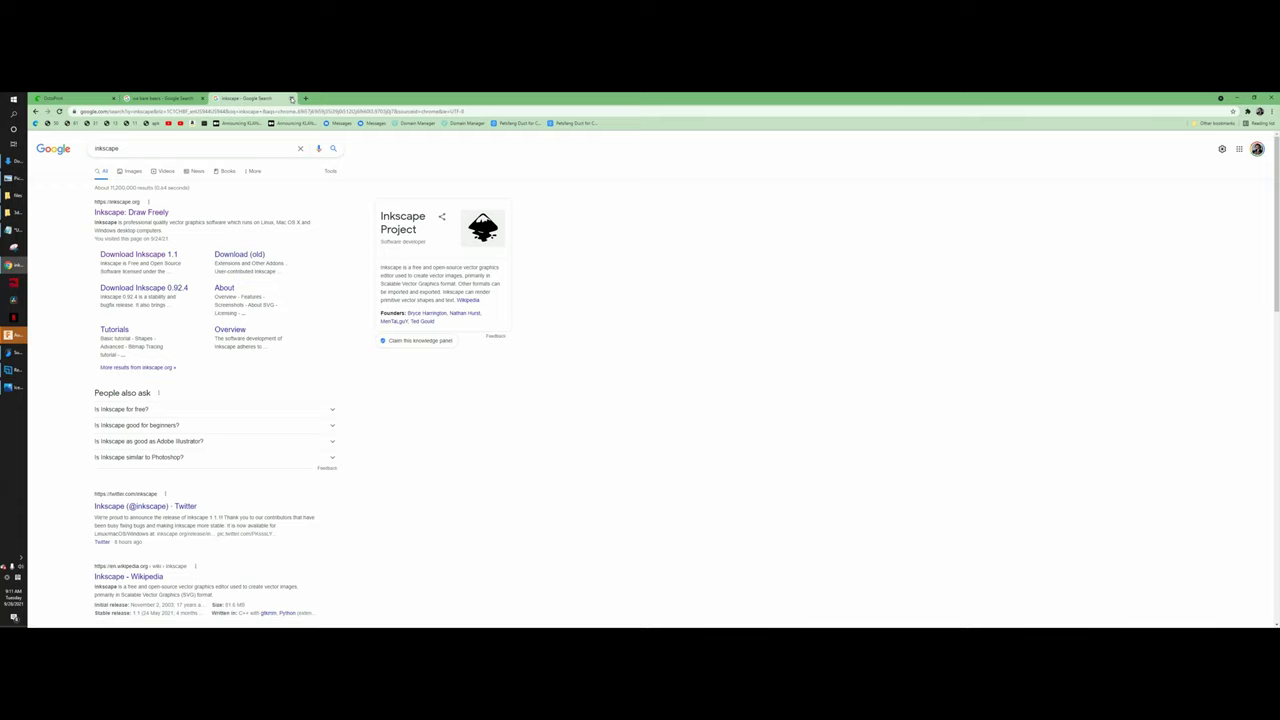
# Step: View the Inkscape 1.1 download page, then close it
pyautogui.click(153, 257)
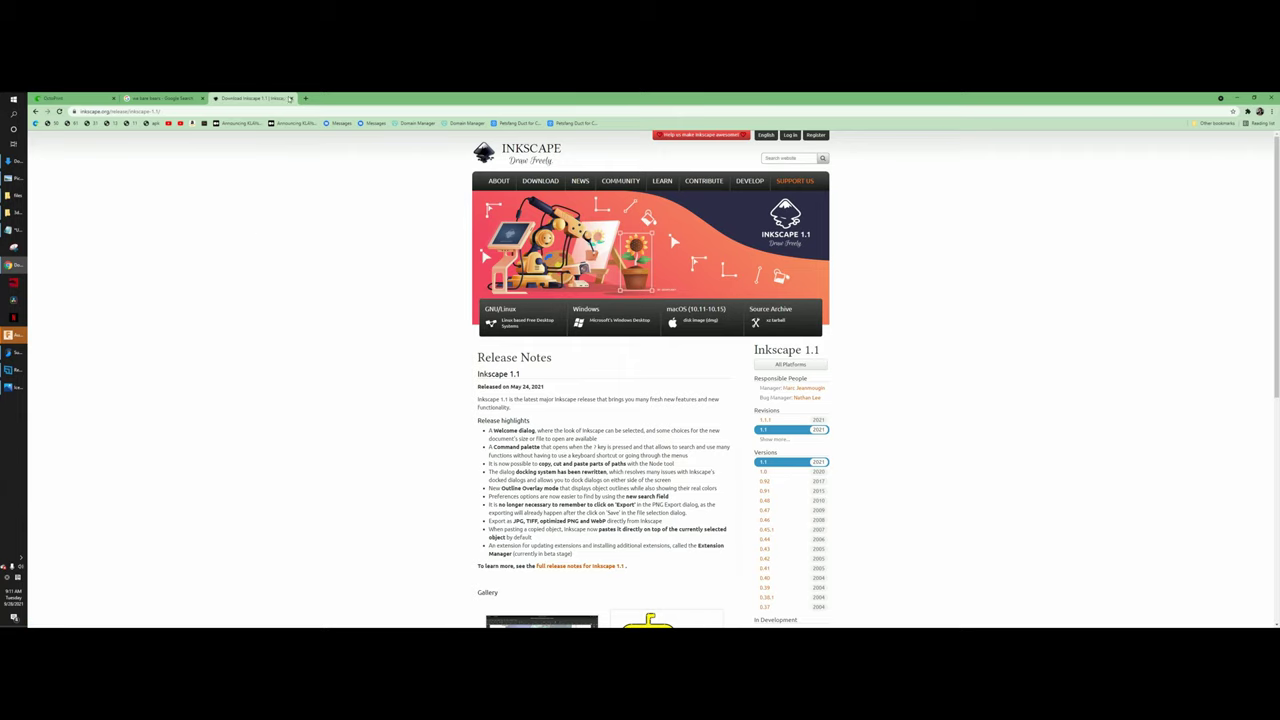
pyautogui.click(291, 99)
pyautogui.click(13, 98)
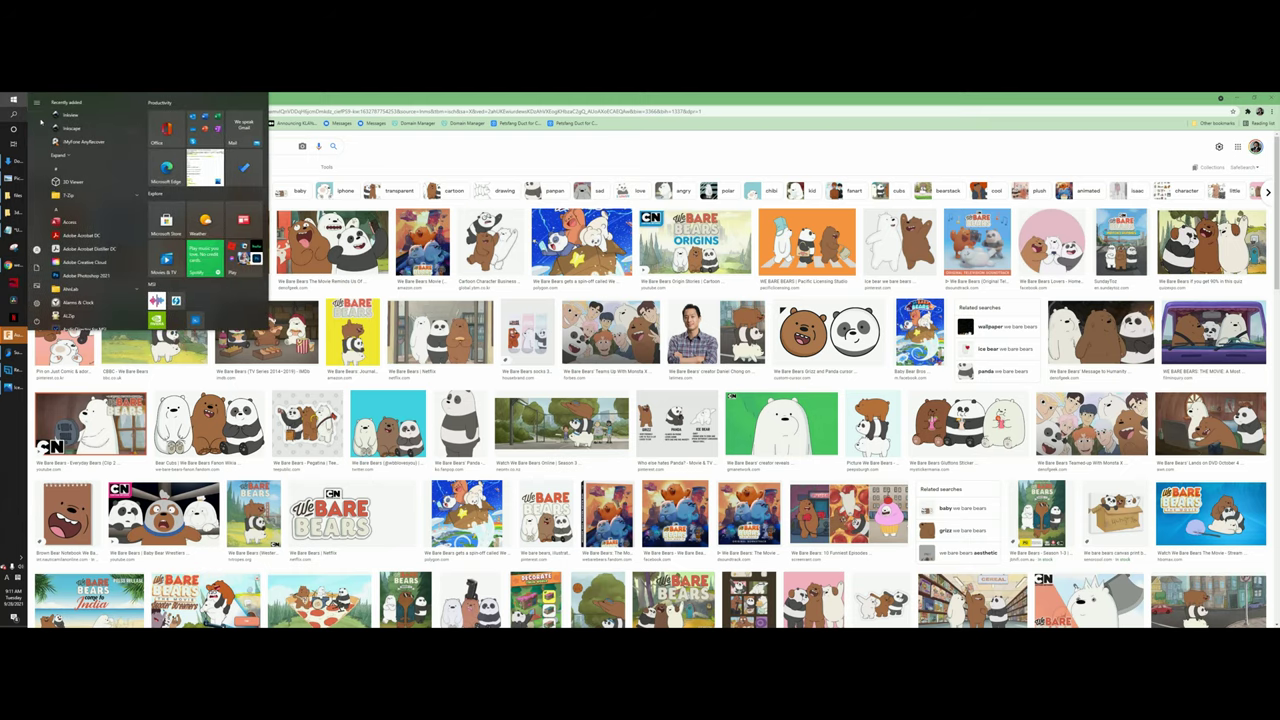
# Step: Launch Inkscape and open ice_bear.jpg as an embedded image
pyautogui.click(68, 129)
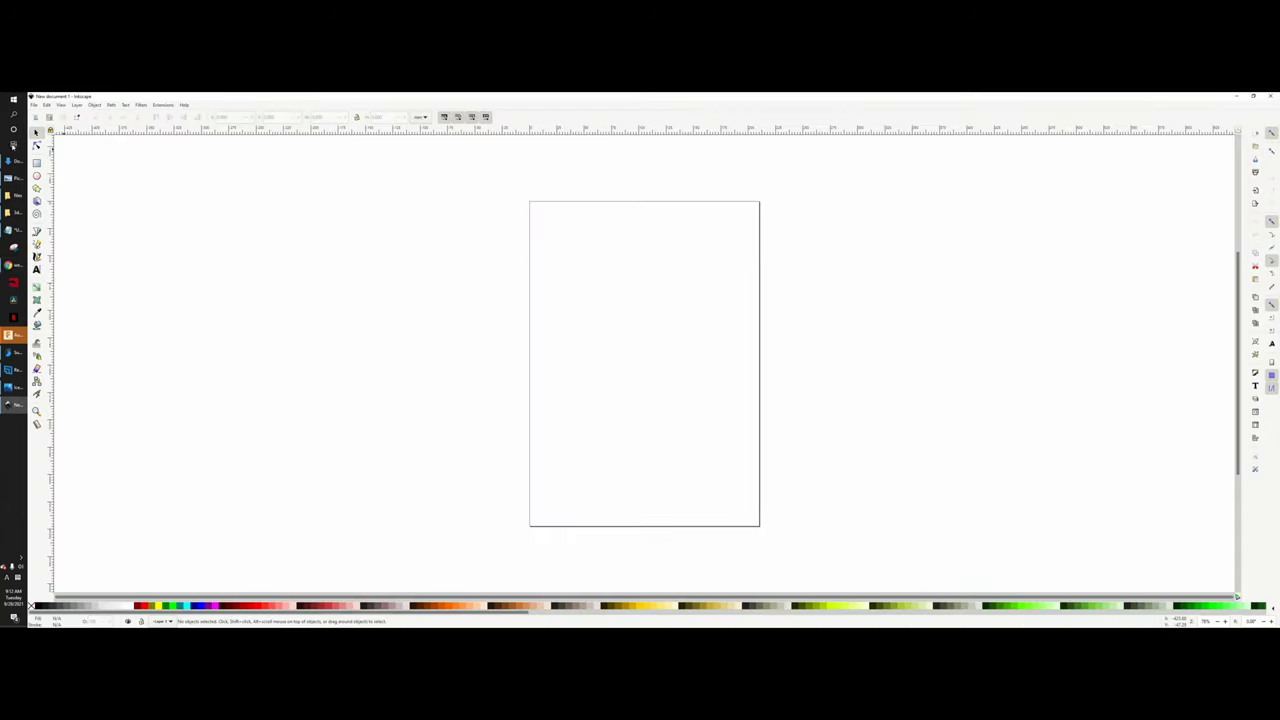
pyautogui.click(34, 105)
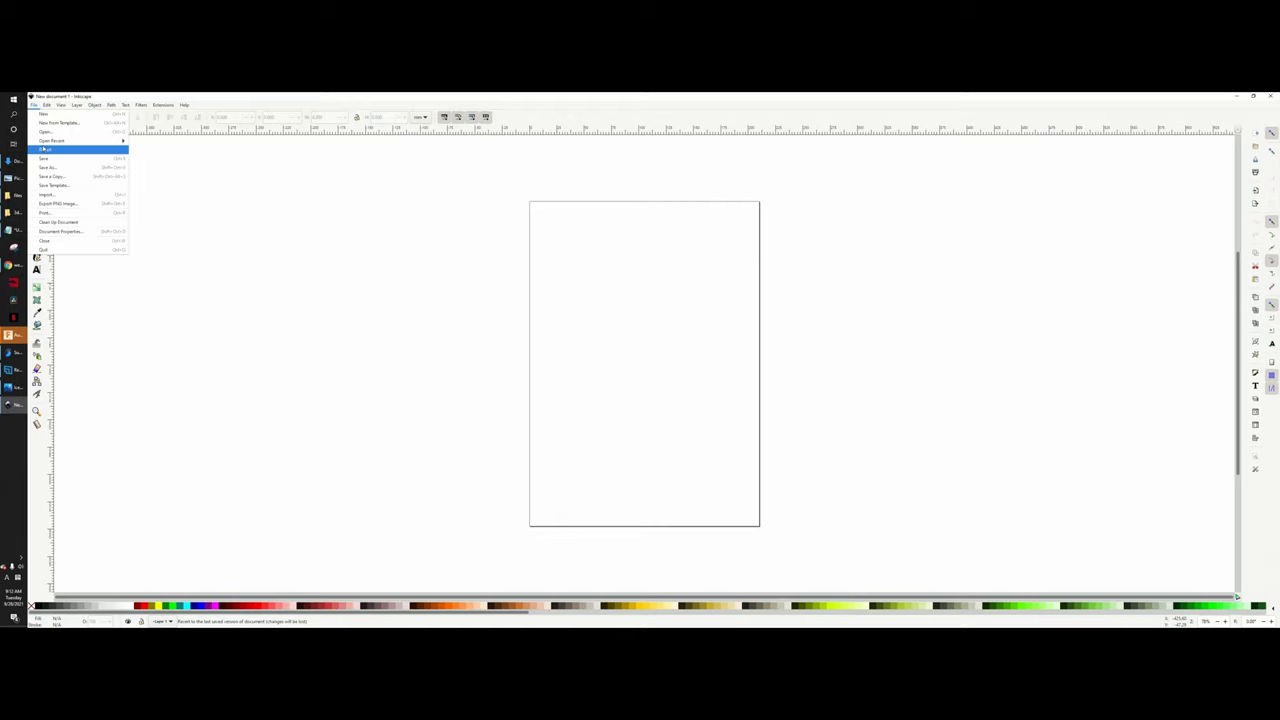
pyautogui.click(50, 131)
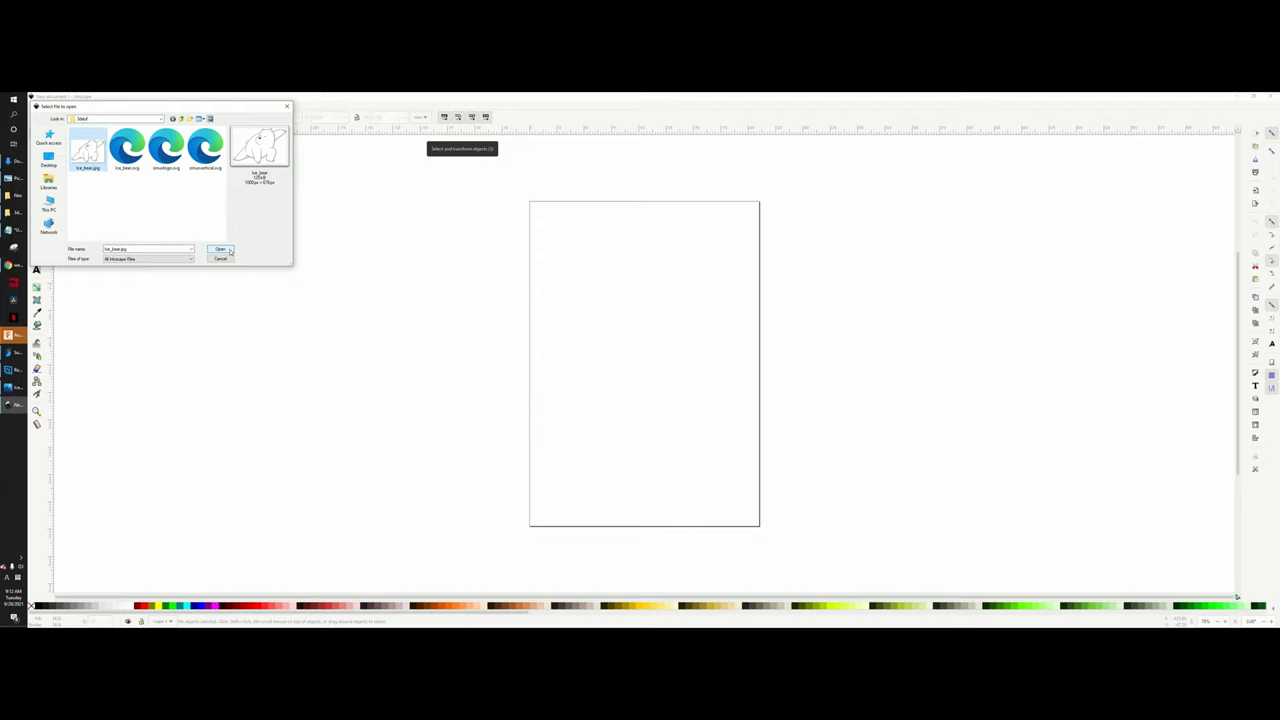
pyautogui.click(221, 249)
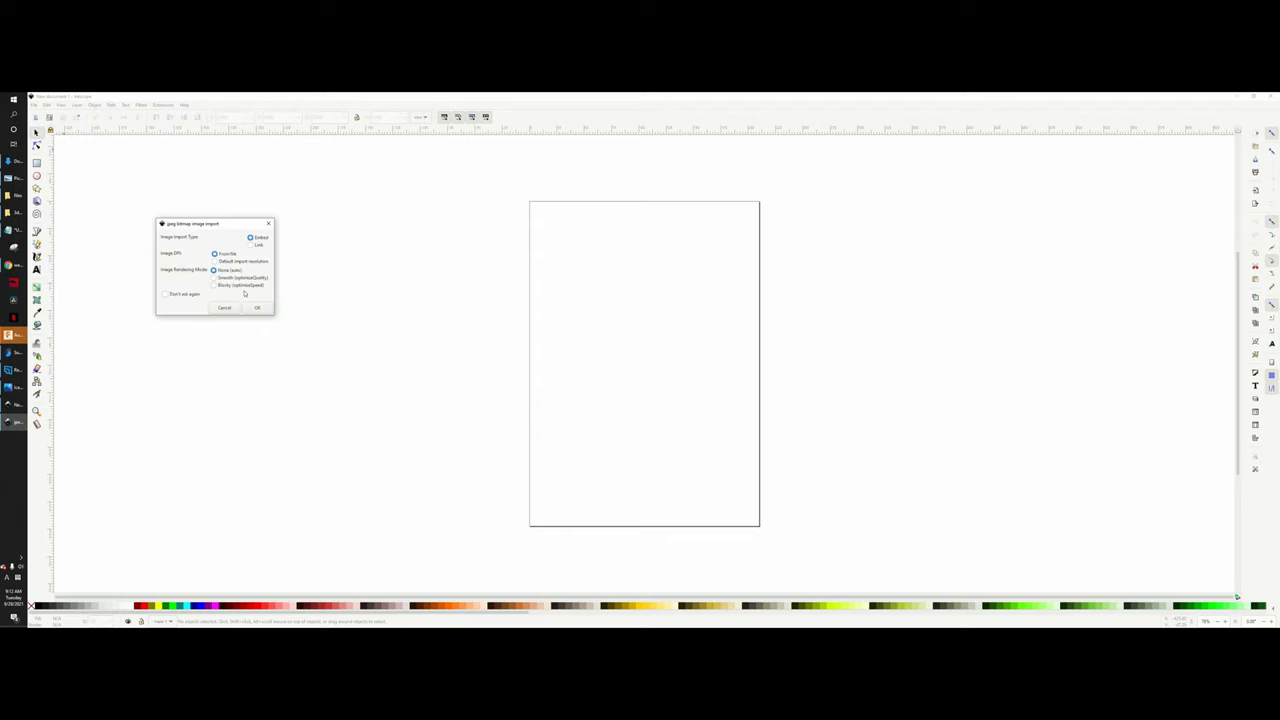
pyautogui.click(259, 308)
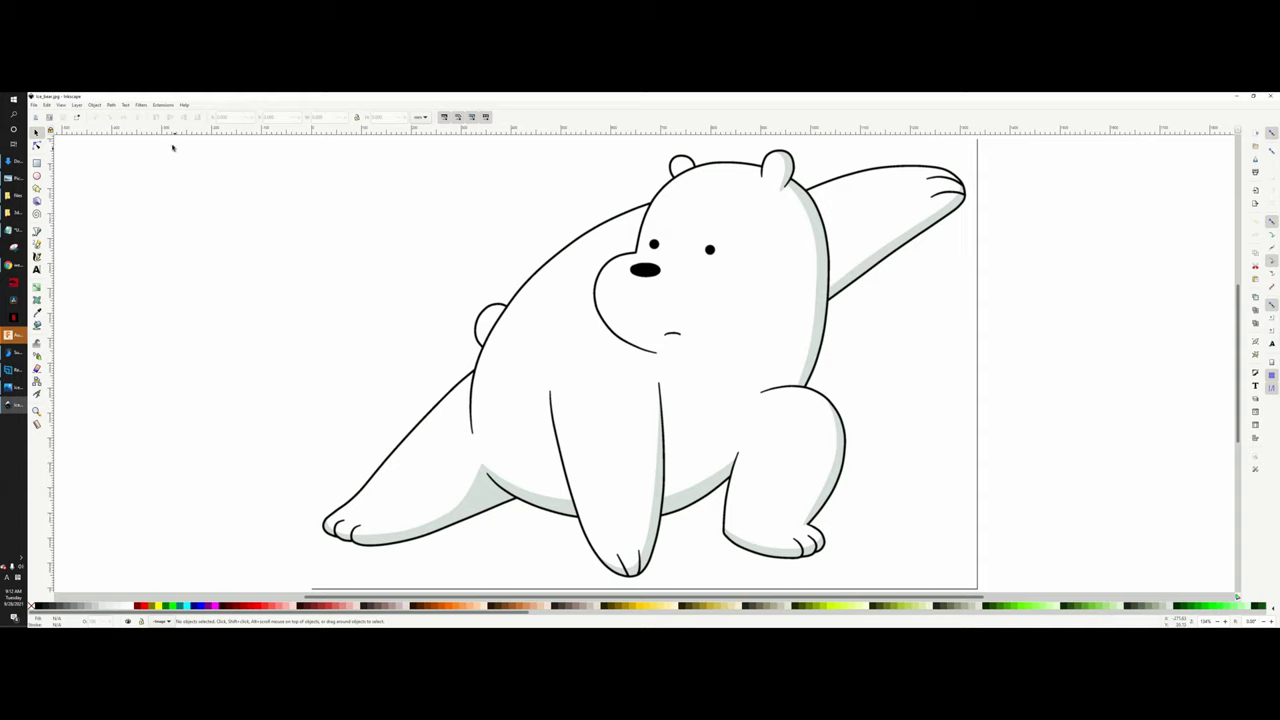
pyautogui.click(94, 105)
pyautogui.click(94, 105)
# Step: Open Path > Trace Bitmap and apply a new brightness threshold value
pyautogui.click(141, 105)
pyautogui.moveTo(110, 105)
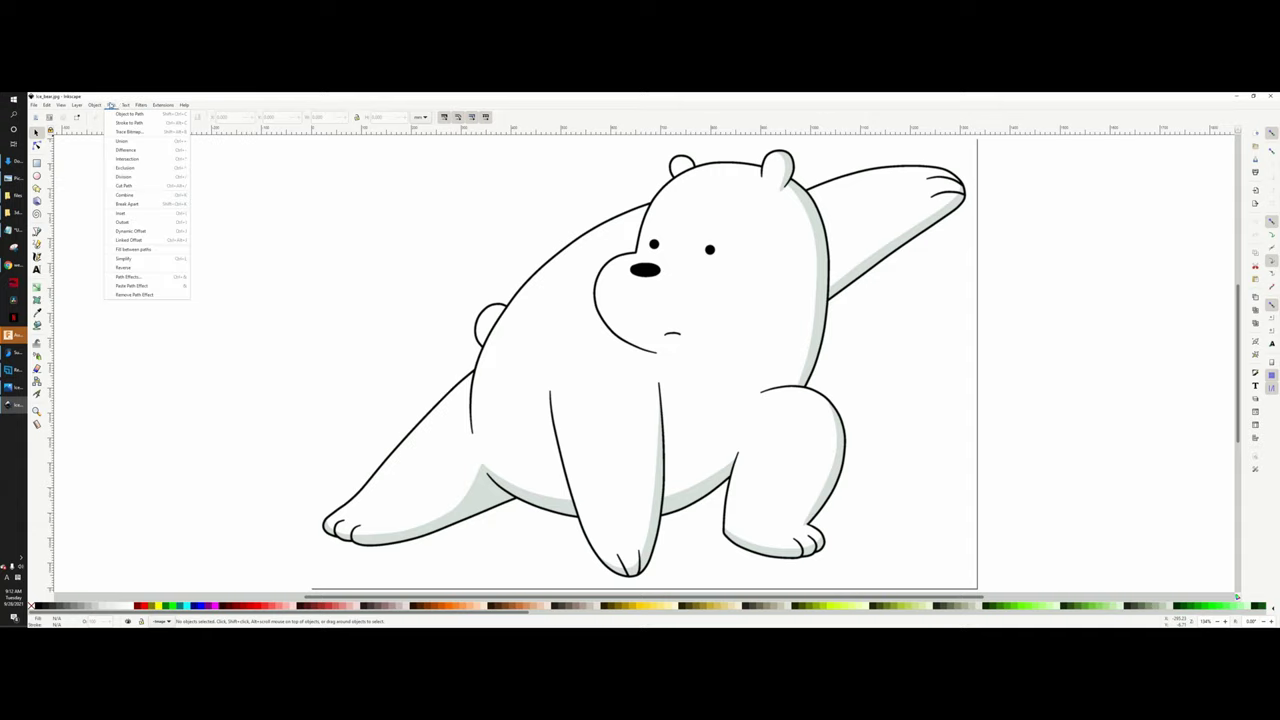
pyautogui.click(128, 131)
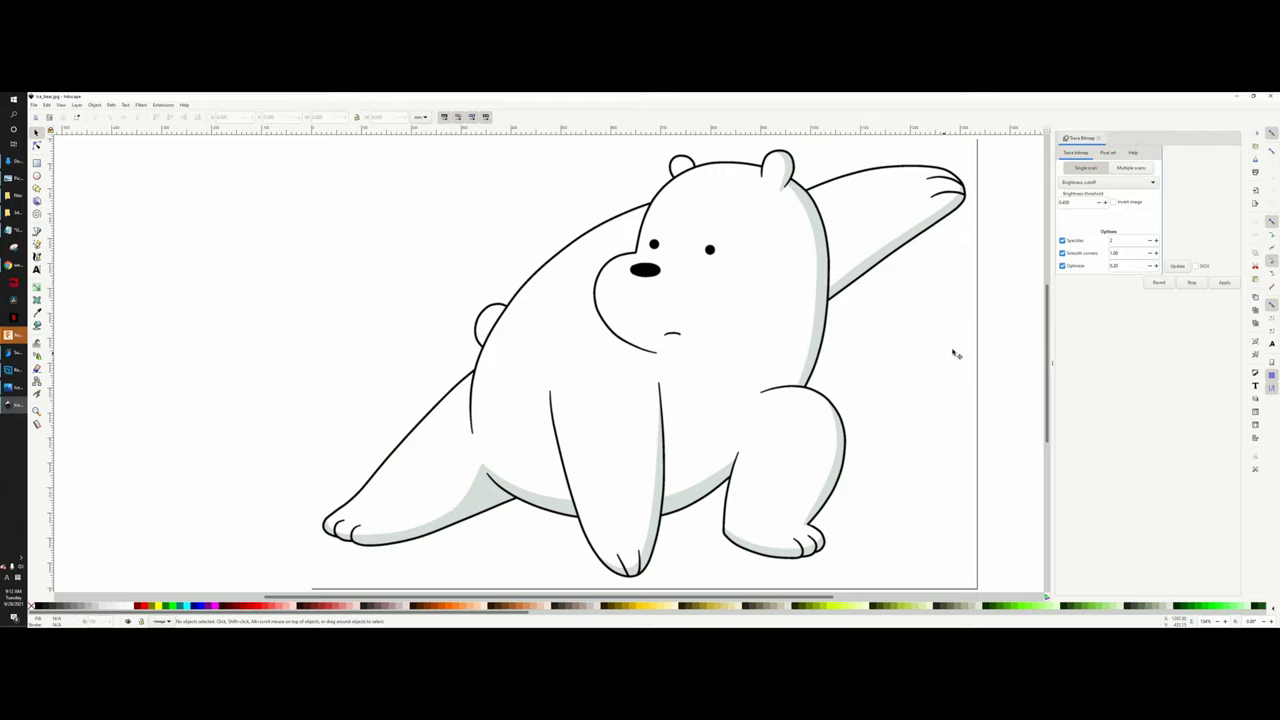
pyautogui.tripleClick(1086, 204)
pyautogui.click(1225, 287)
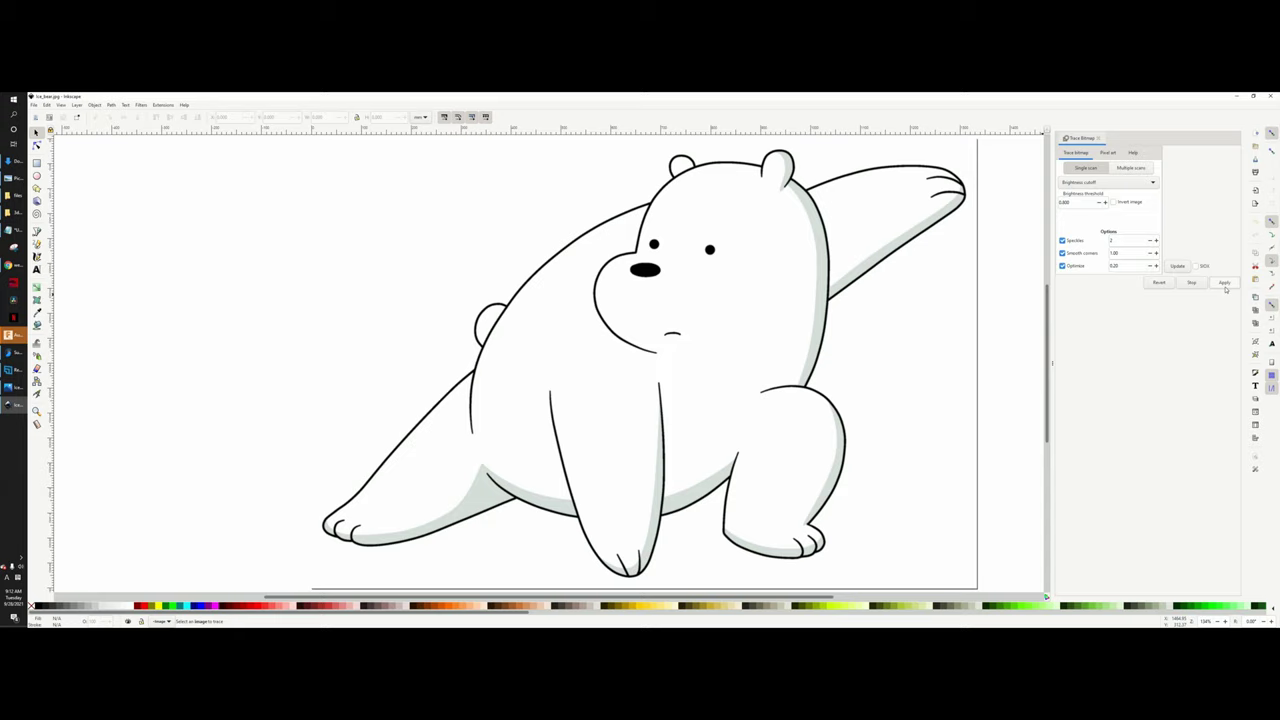
# Step: Move the bear picture off the page to the right
pyautogui.scroll(-2, 740, 315)
pyautogui.scroll(3, 705, 312)
pyautogui.scroll(-3, 715, 314)
pyautogui.scroll(4, 850, 320)
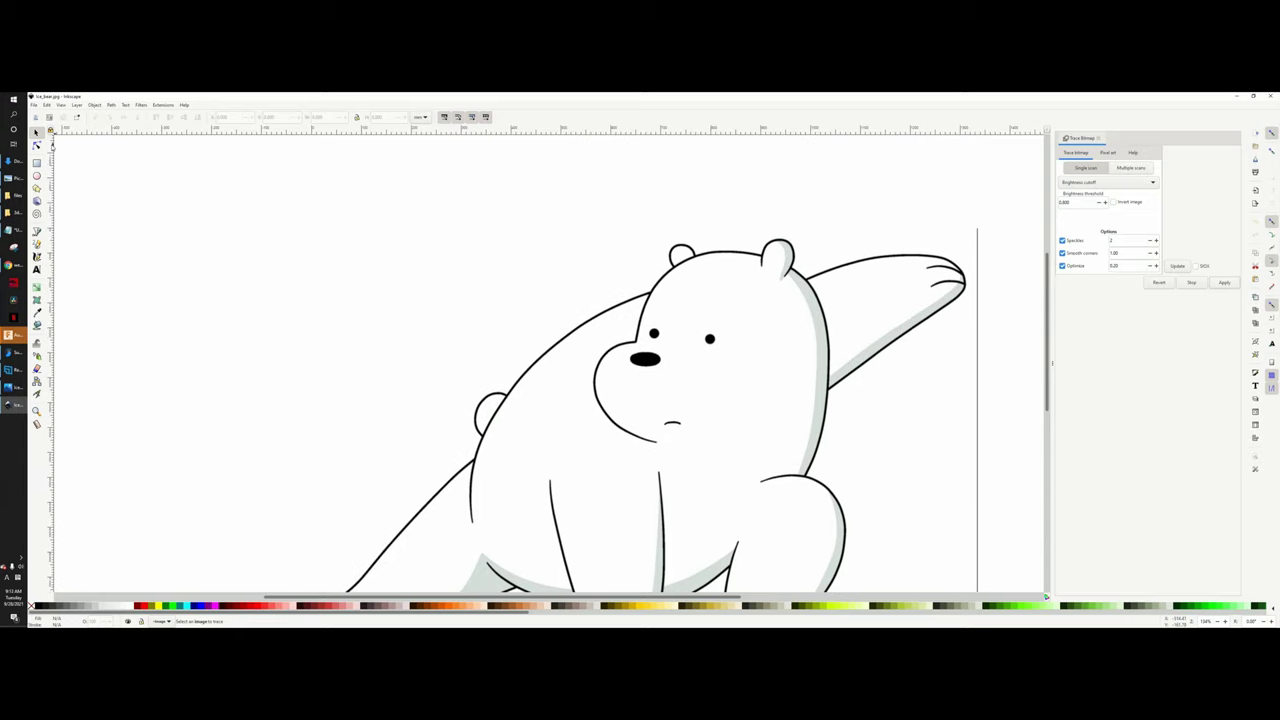
pyautogui.keyDown('ctrl'); pyautogui.scroll(-5, 285, 330); pyautogui.keyUp('ctrl')
pyautogui.keyDown('ctrl'); pyautogui.scroll(3, 300, 326); pyautogui.keyUp('ctrl')
pyautogui.keyDown('ctrl'); pyautogui.scroll(-2, 300, 326); pyautogui.keyUp('ctrl')
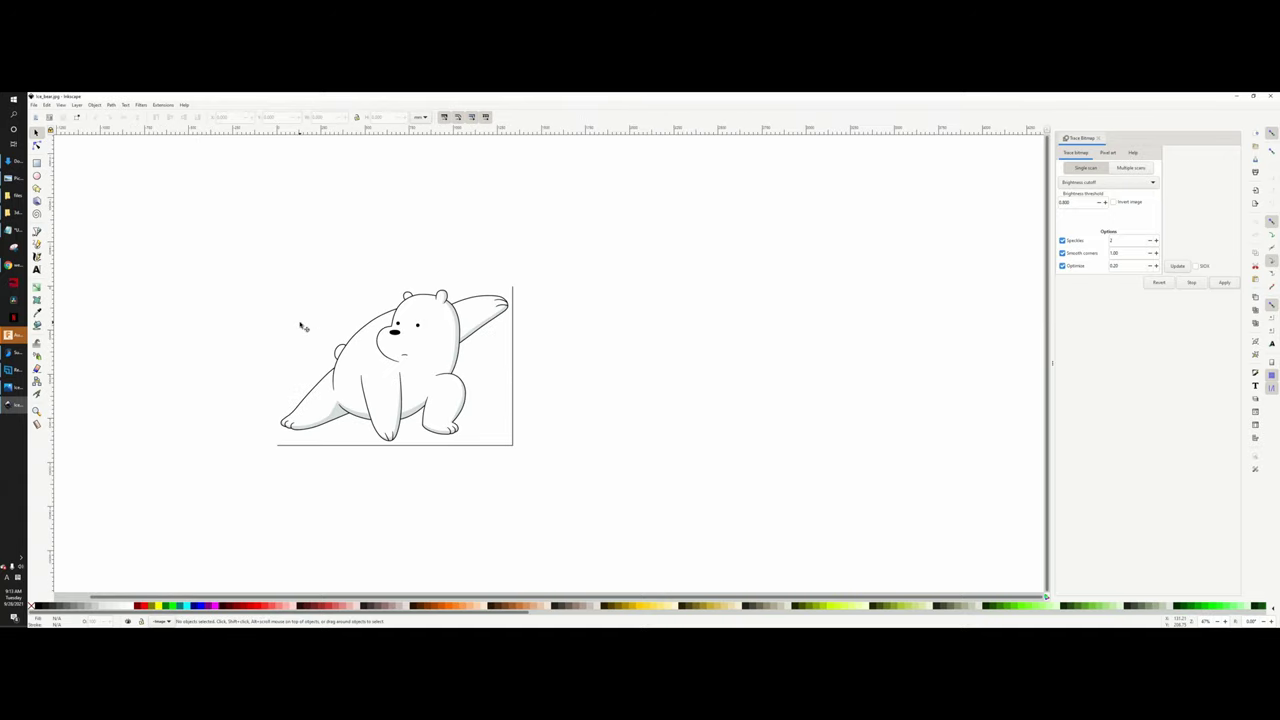
pyautogui.keyDown('ctrl'); pyautogui.scroll(-1, 301, 326); pyautogui.keyUp('ctrl')
pyautogui.keyDown('ctrl'); pyautogui.scroll(2, 301, 326); pyautogui.keyUp('ctrl')
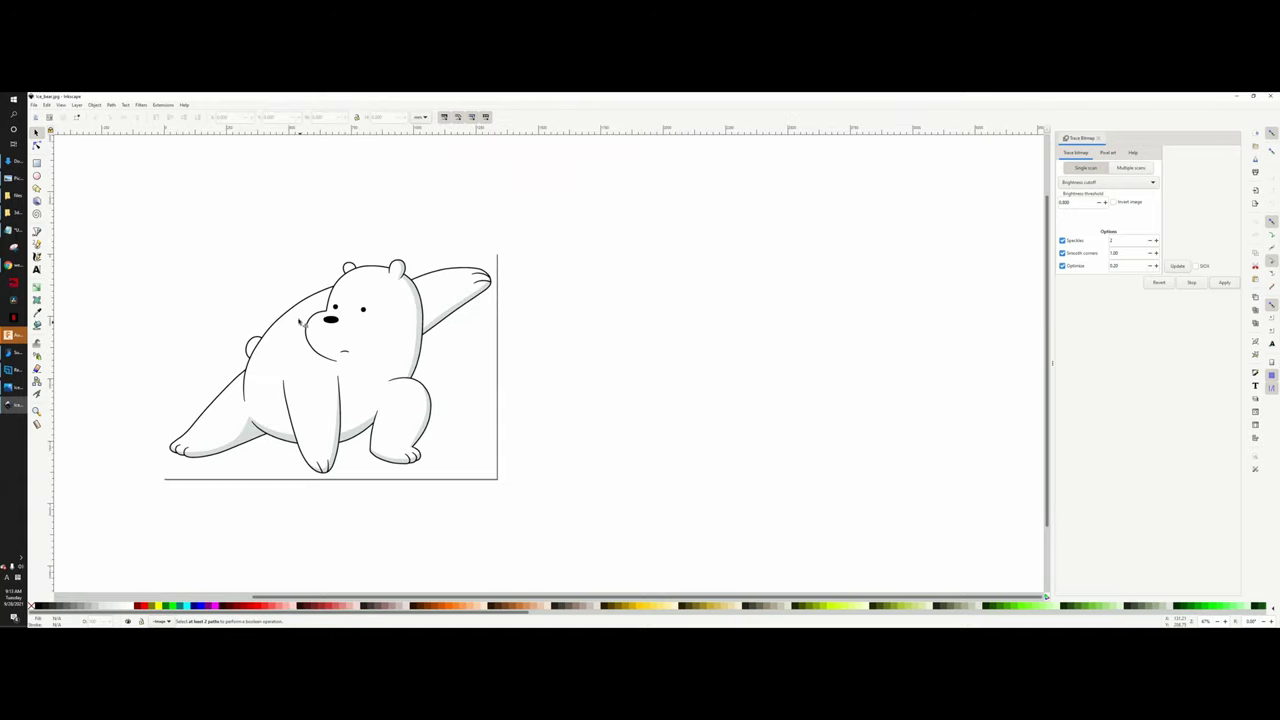
pyautogui.moveTo(342, 341); pyautogui.dragTo(745, 342)
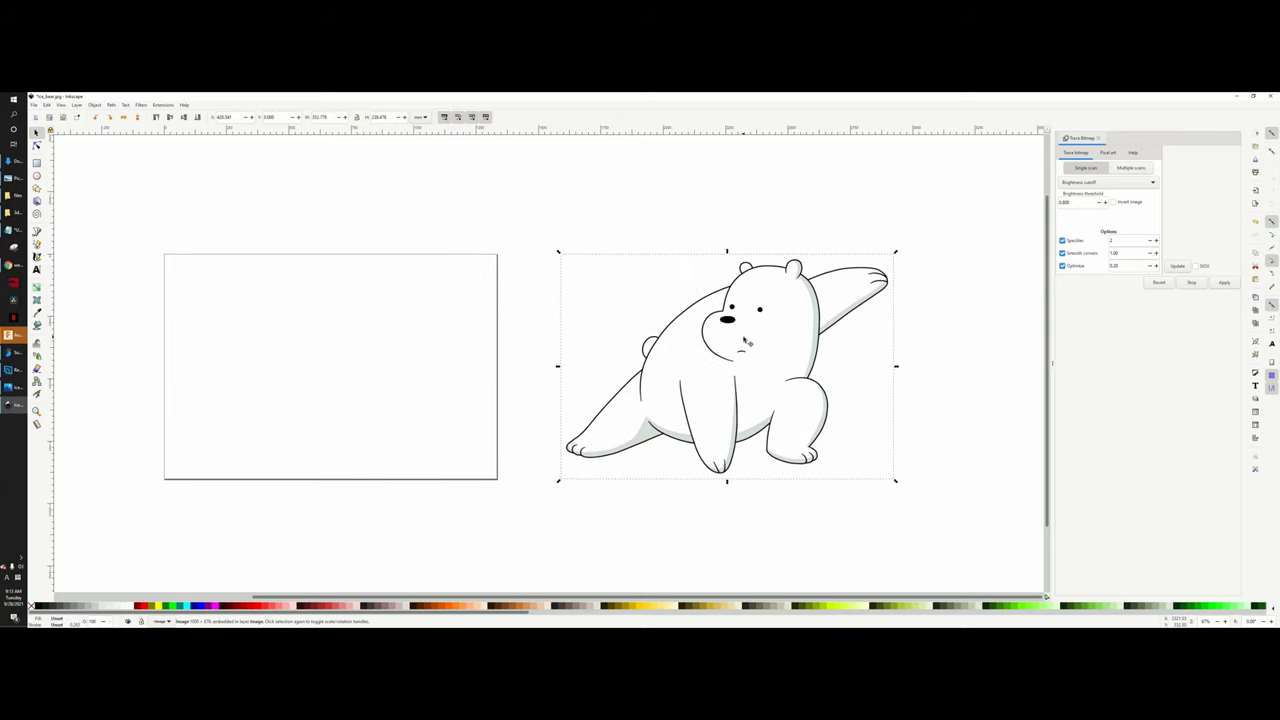
# Step: Apply the trace, drag the original bitmap off the traced copy, and delete it
pyautogui.click(1224, 282)
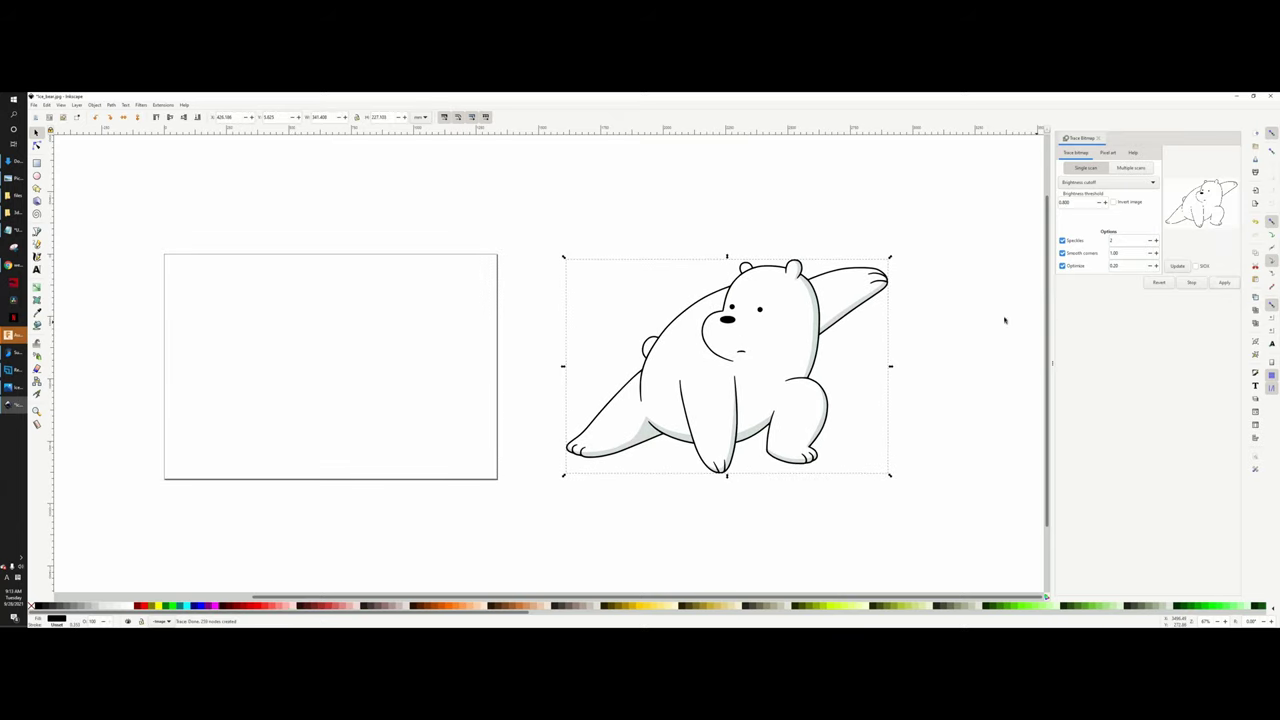
pyautogui.moveTo(707, 353); pyautogui.dragTo(516, 350)
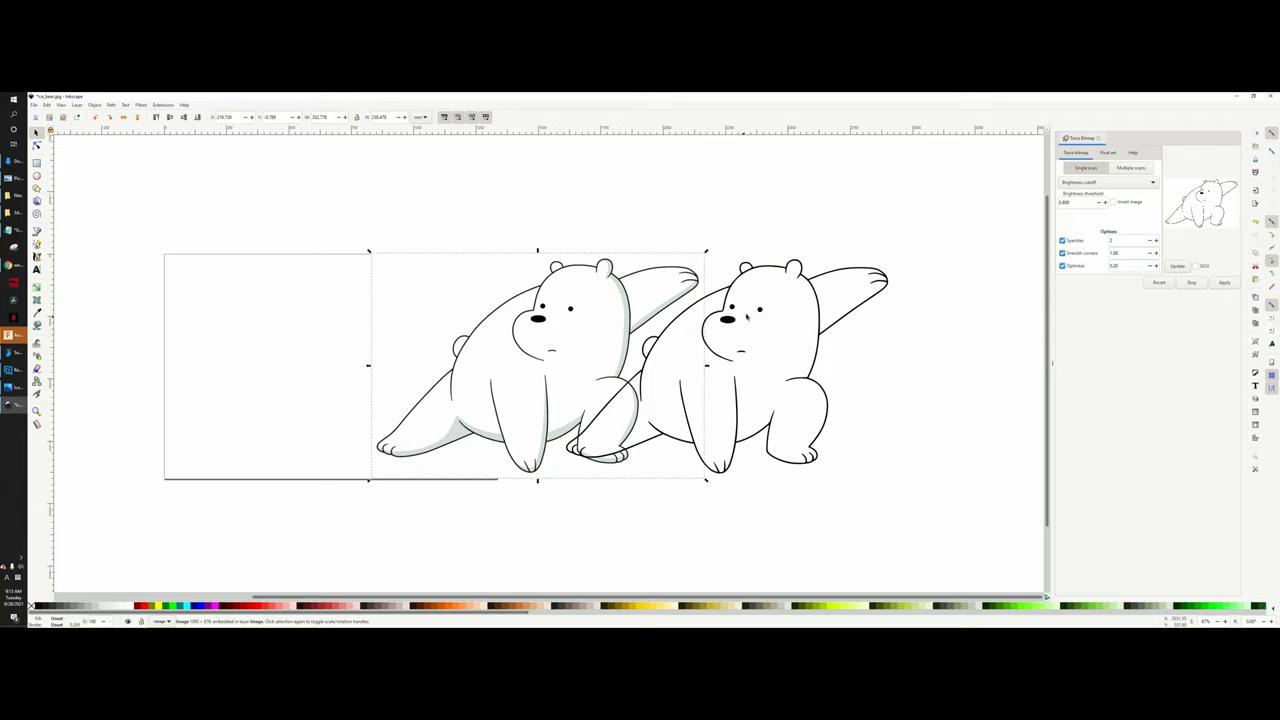
pyautogui.moveTo(640, 400); pyautogui.dragTo(525, 400)
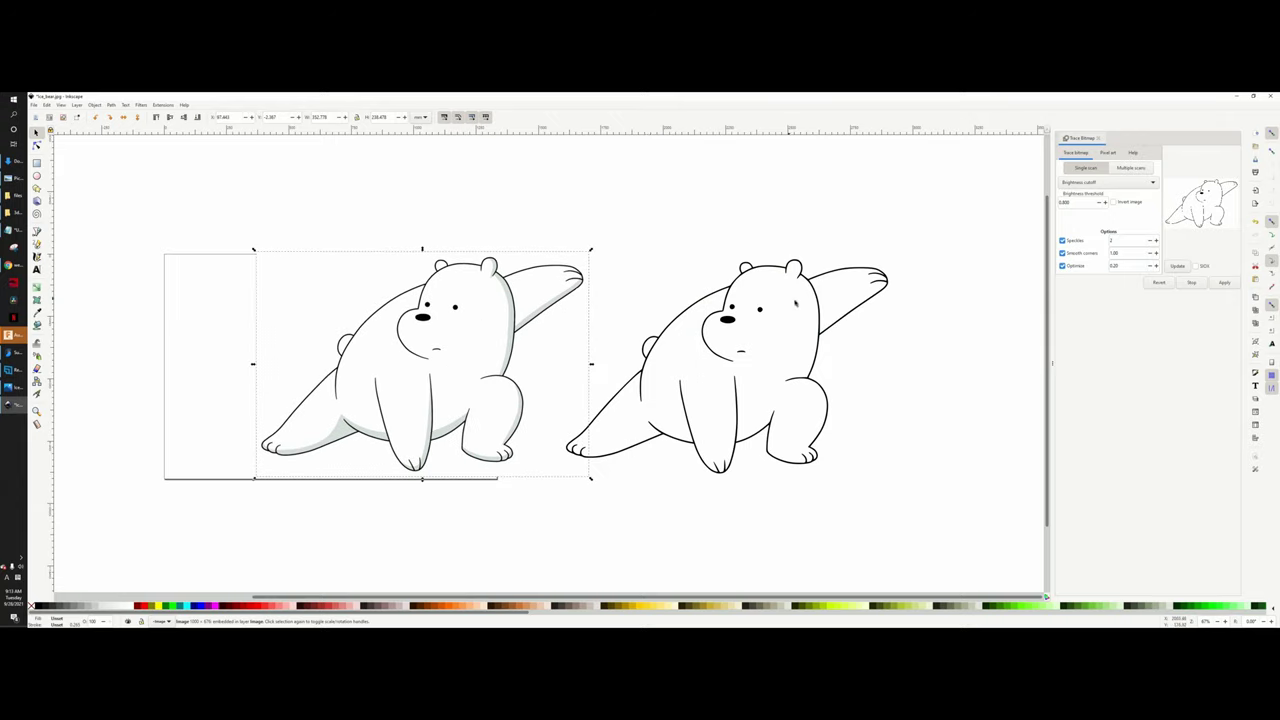
pyautogui.moveTo(474, 334)
pyautogui.mouseDown()
pyautogui.moveTo(544, 354)
pyautogui.moveTo(829, 319)
pyautogui.moveTo(481, 294)
pyautogui.mouseUp()
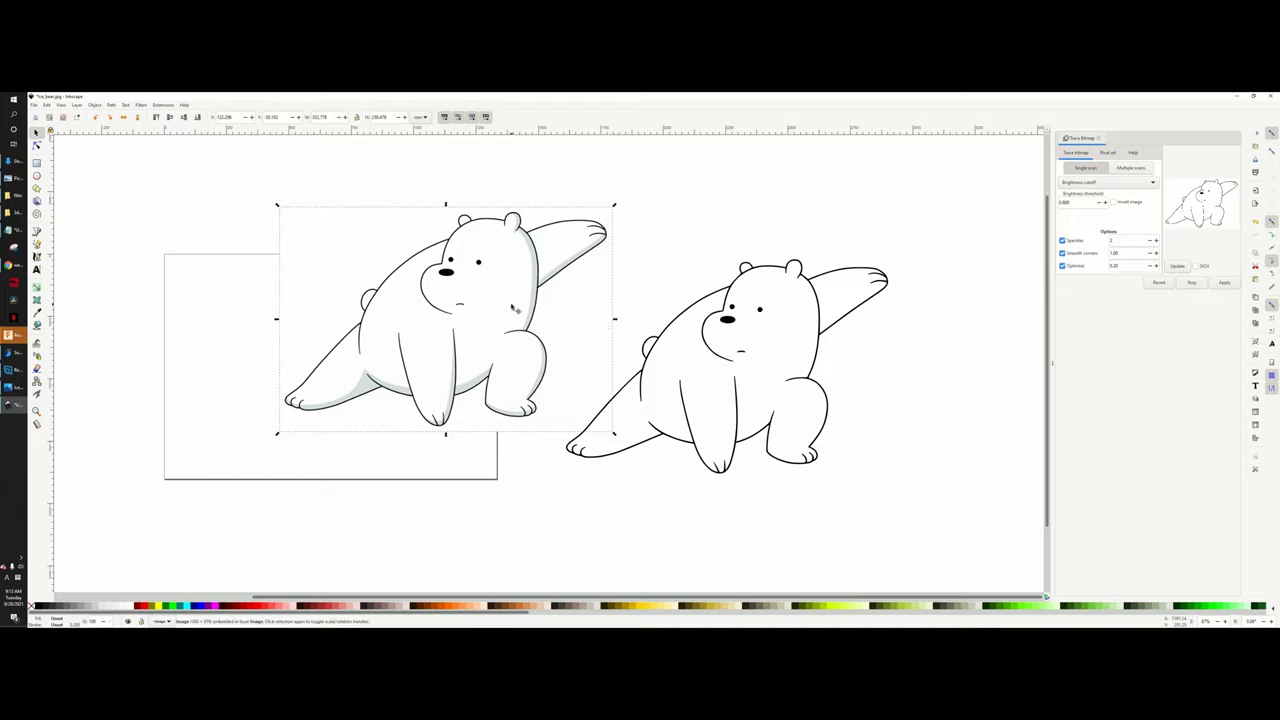
pyautogui.press('Delete')
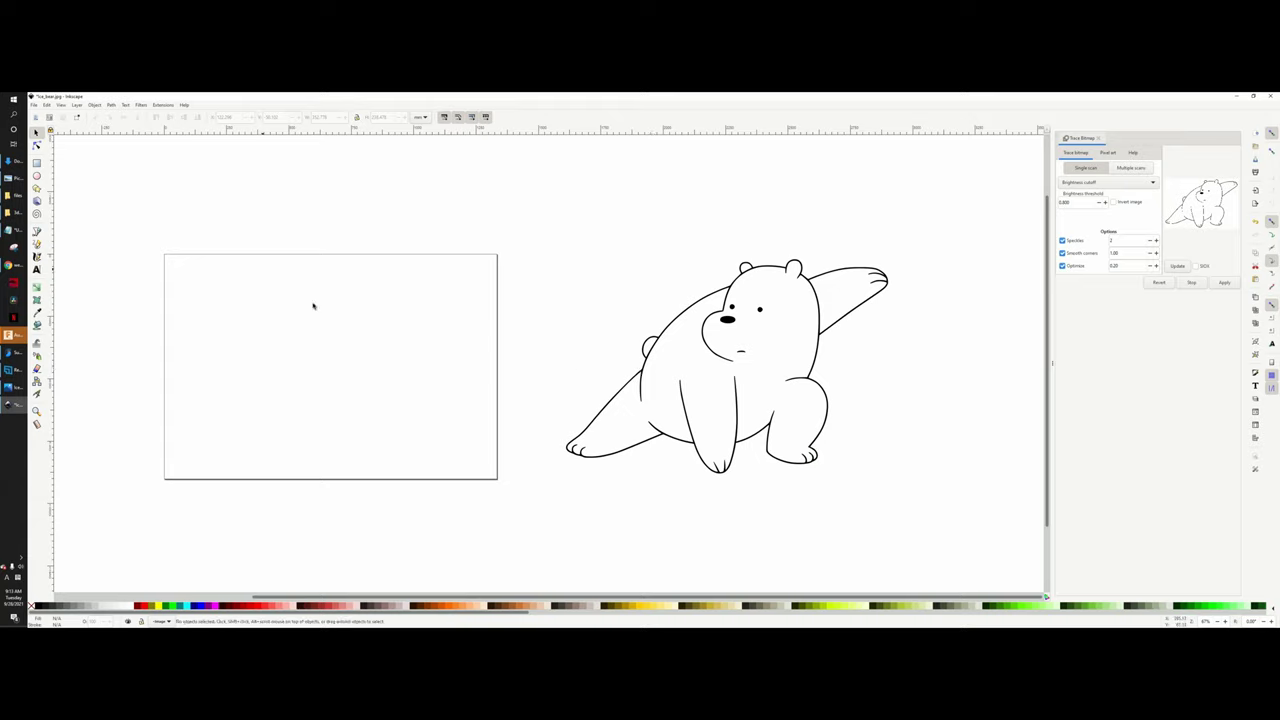
# Step: Place the traced bear on the page, save over ice_bear.svg, and minimise Inkscape
pyautogui.moveTo(788, 379)
pyautogui.mouseDown()
pyautogui.moveTo(378, 384)
pyautogui.moveTo(392, 385)
pyautogui.mouseUp()
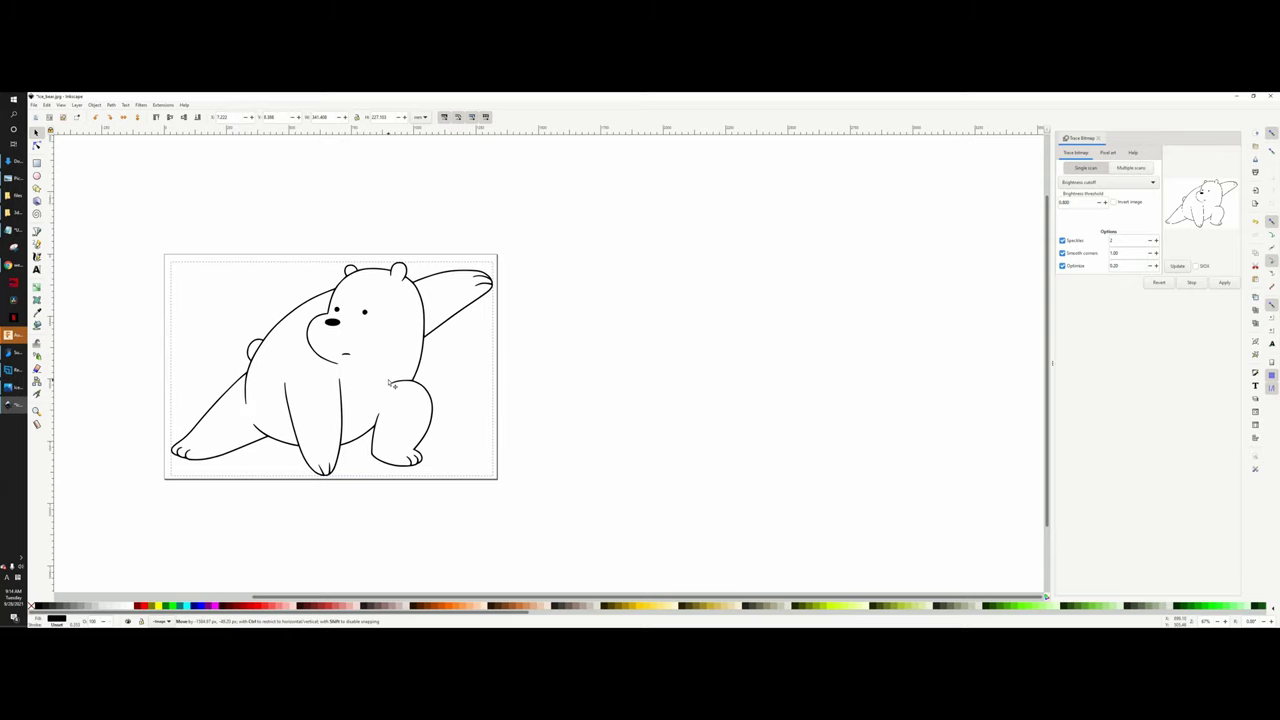
pyautogui.moveTo(392, 385); pyautogui.dragTo(392, 385)
pyautogui.click(42, 110)
pyautogui.click(70, 166)
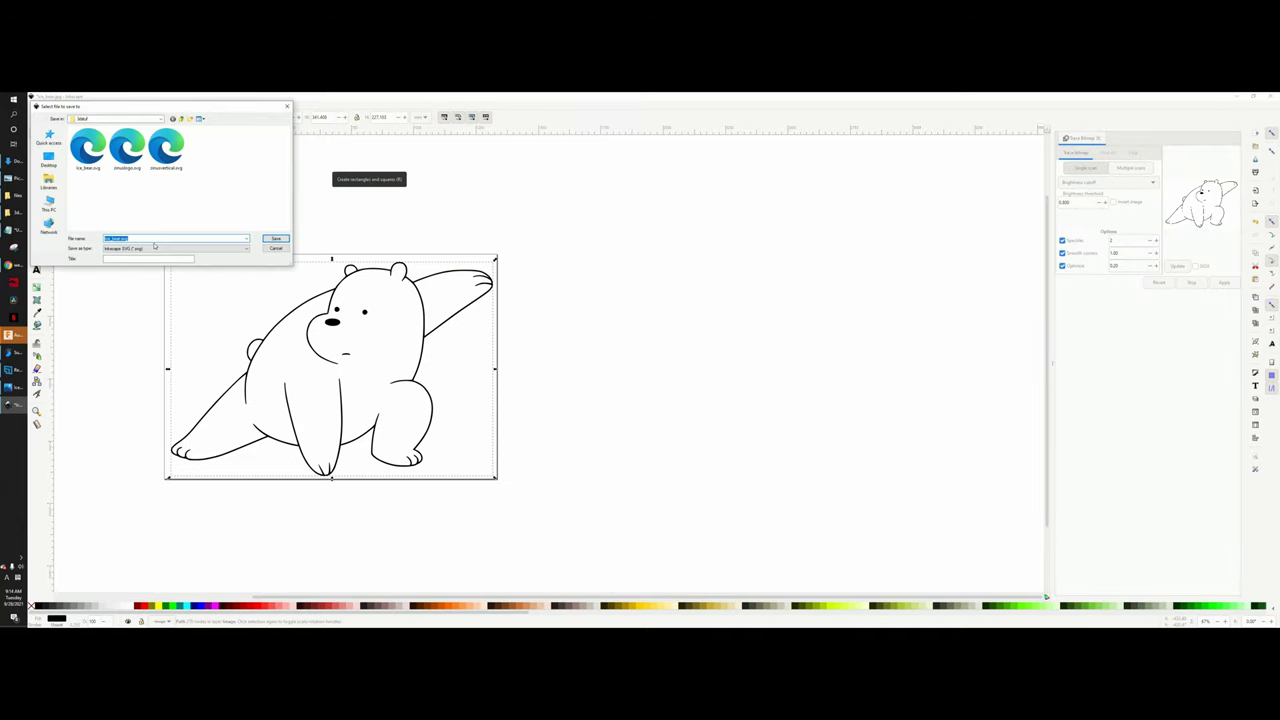
pyautogui.click(272, 238)
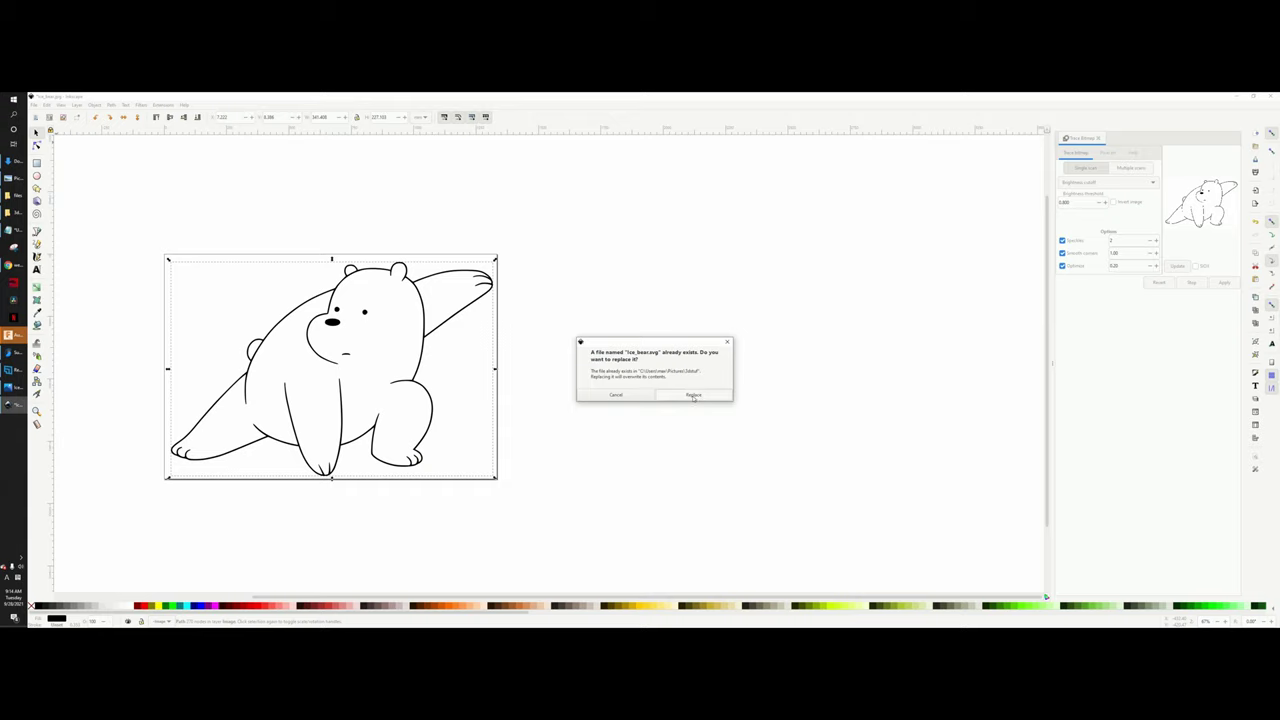
pyautogui.click(693, 395)
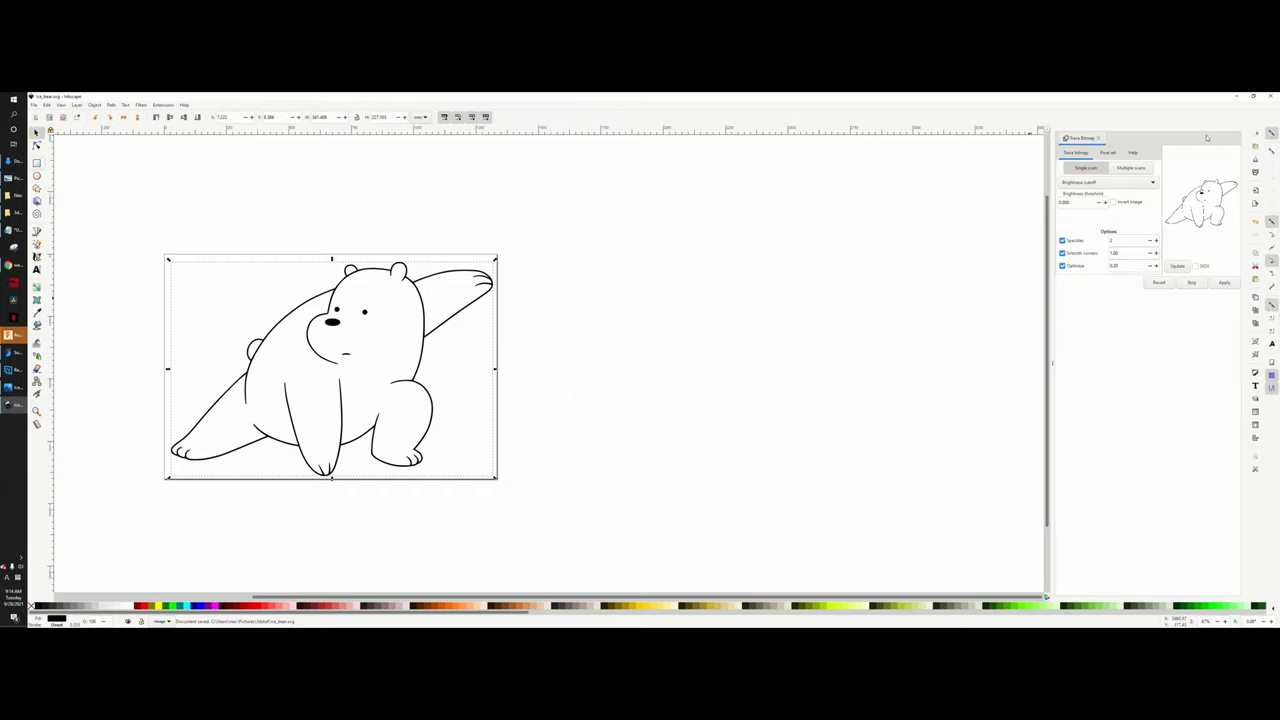
pyautogui.click(1240, 96)
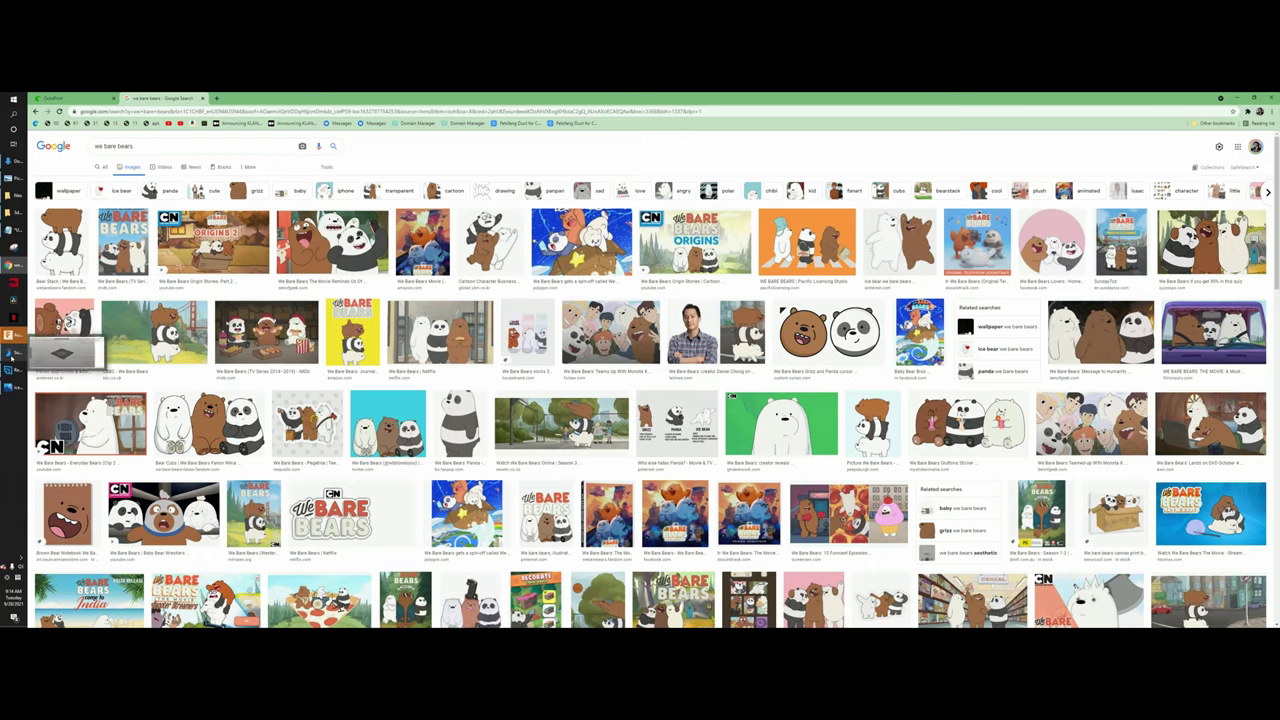
# Step: Start Insert SVG in Fusion 360 and open ice_bear.svg from Pictures > 3dstuf
pyautogui.click(14, 336)
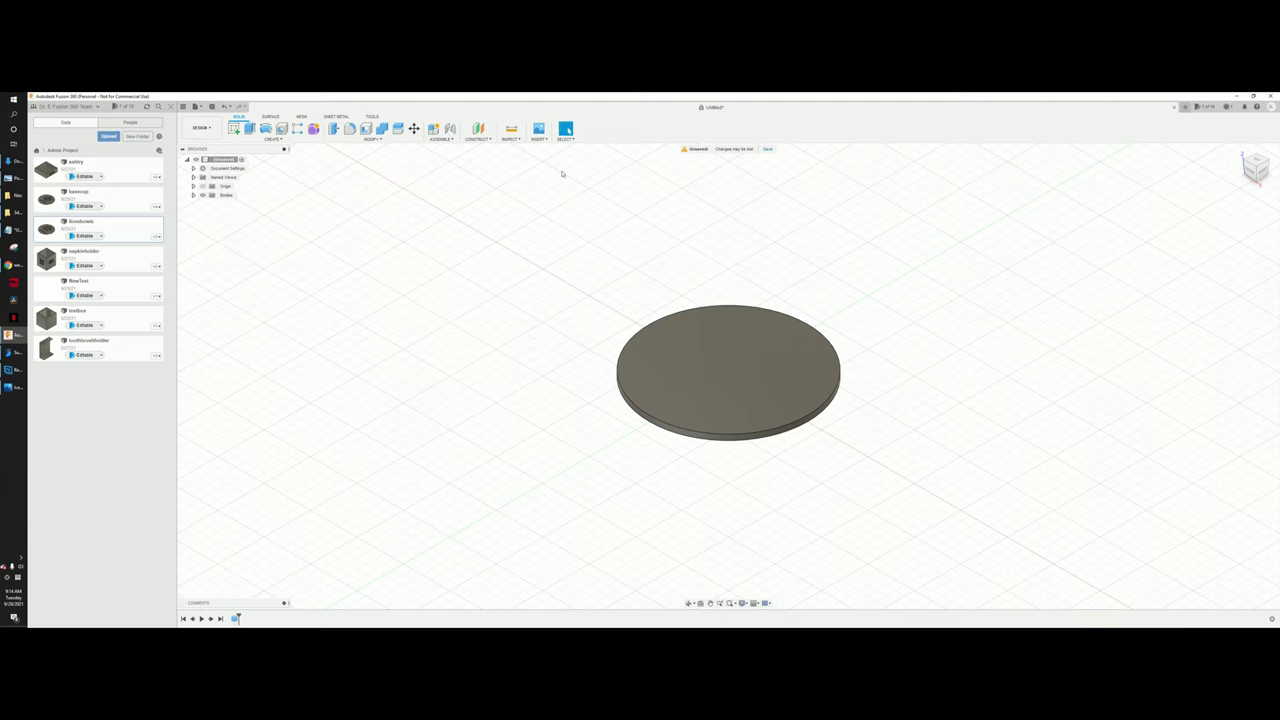
pyautogui.click(542, 138)
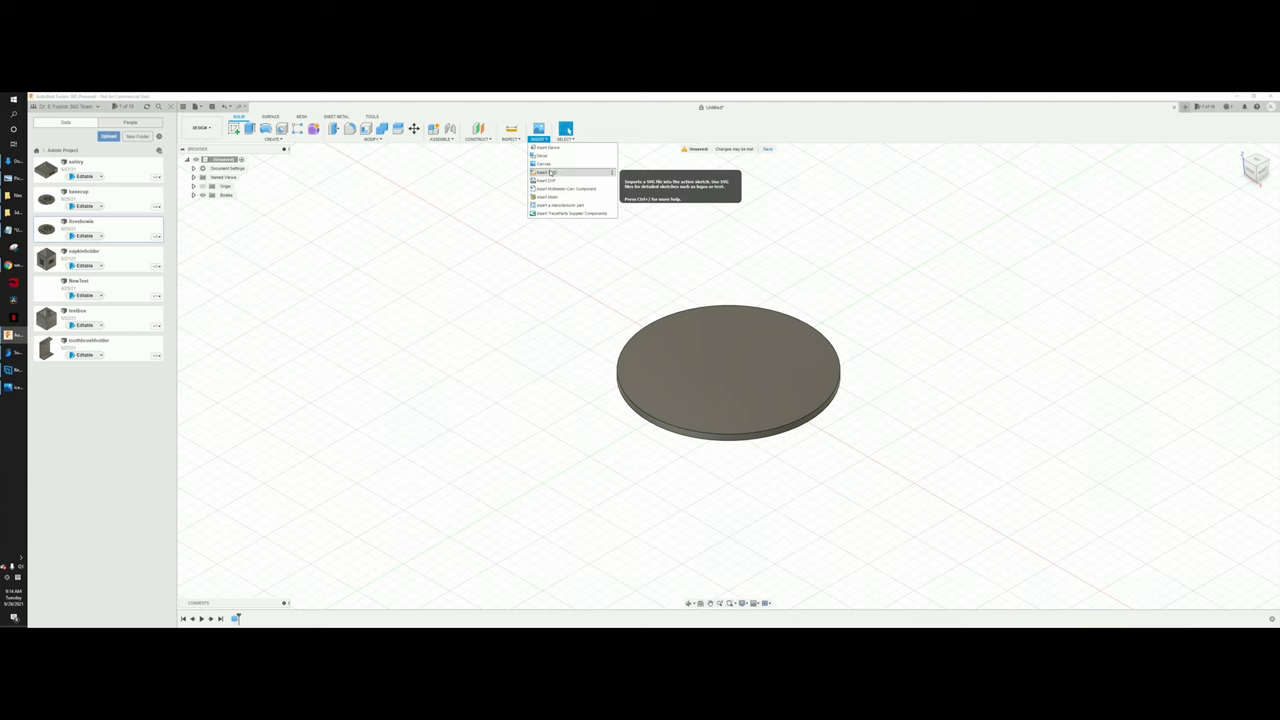
pyautogui.click(553, 173)
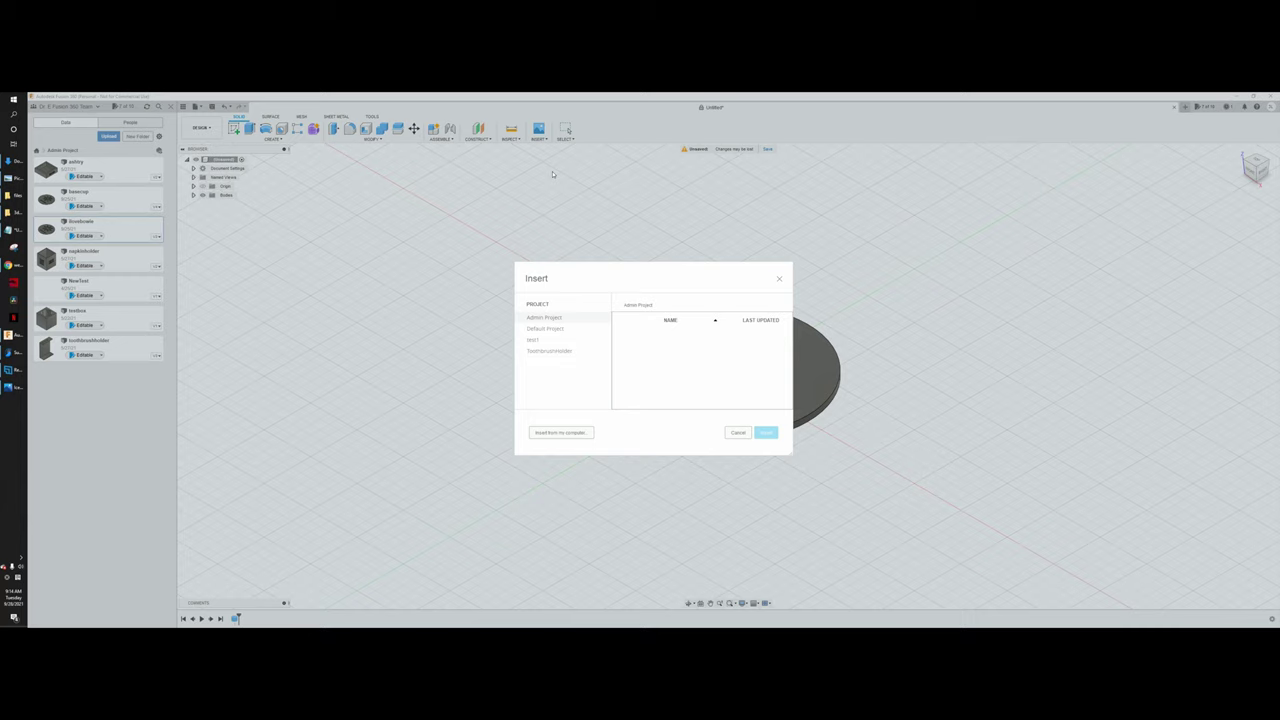
pyautogui.click(566, 432)
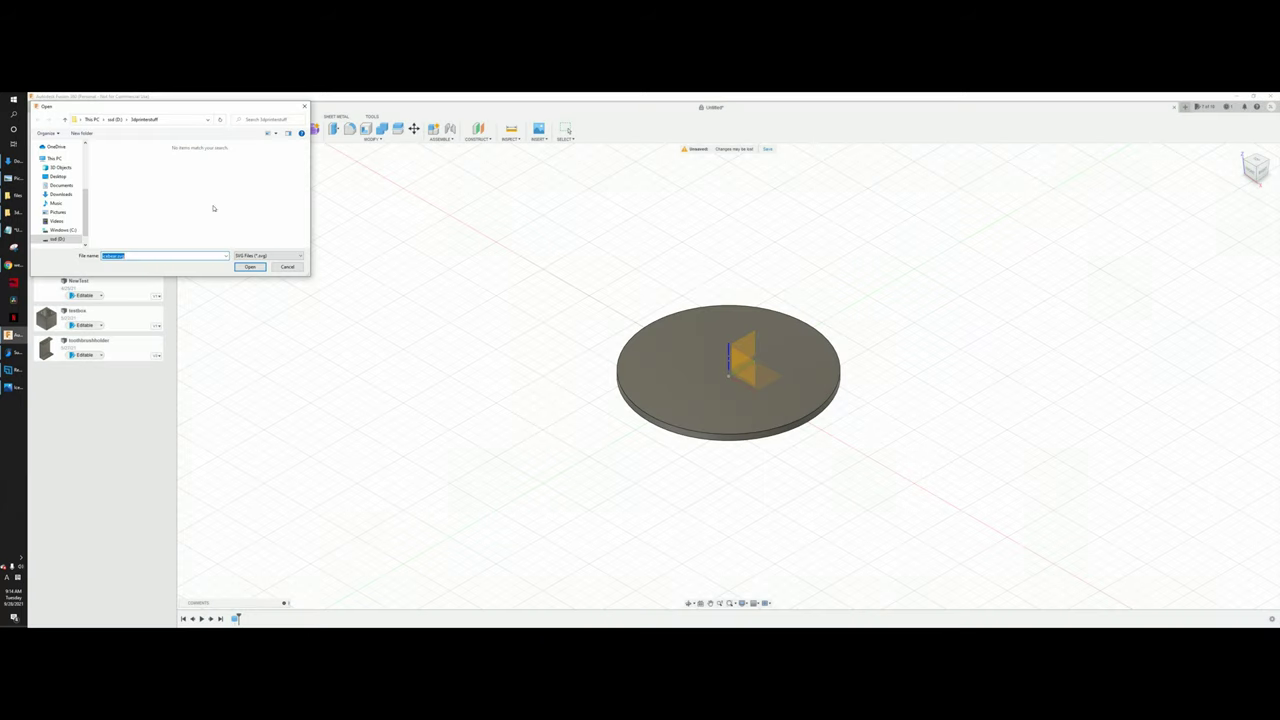
pyautogui.click(57, 212)
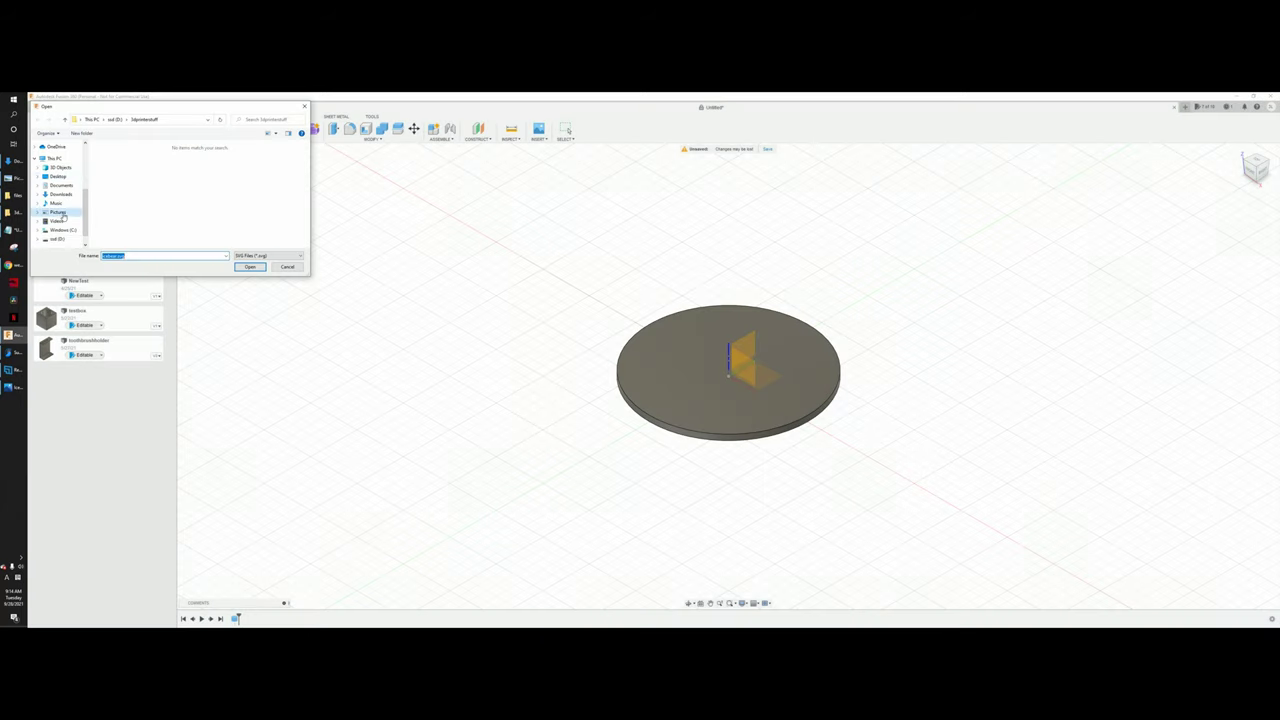
pyautogui.doubleClick(115, 162)
pyautogui.click(114, 162)
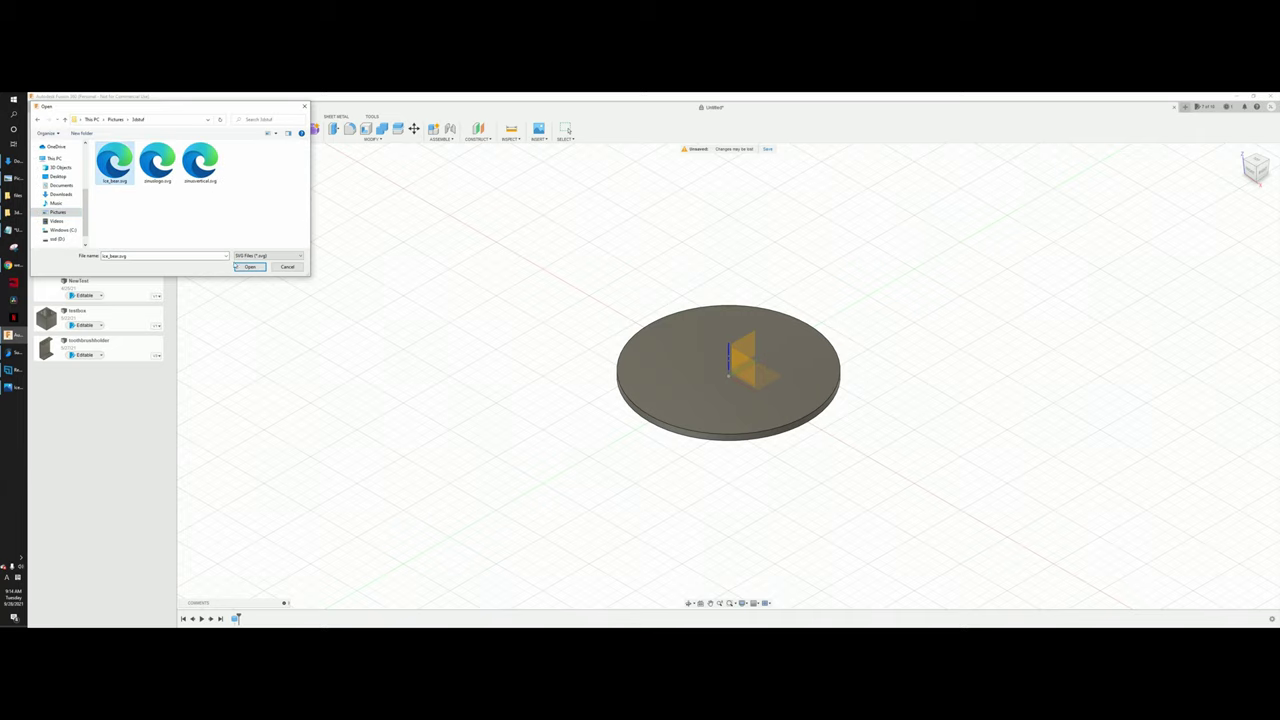
pyautogui.click(250, 267)
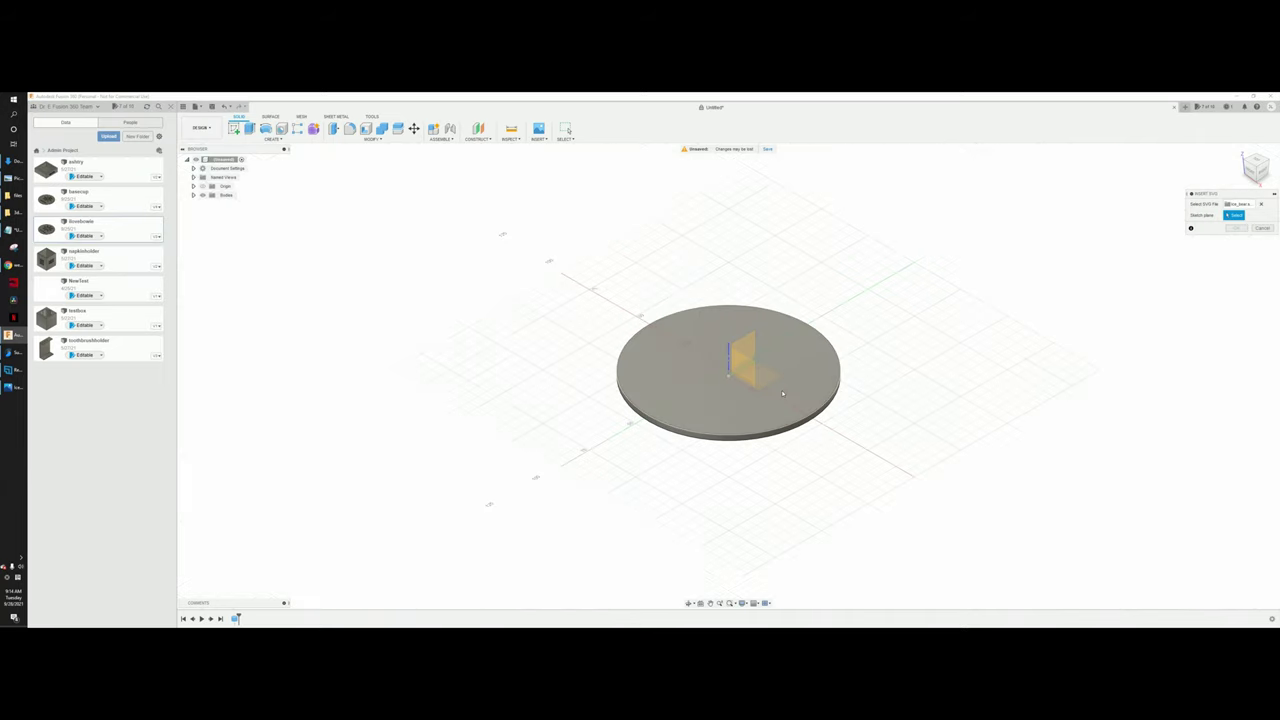
# Step: Use the disk's top face as the sketch plane for the SVG
pyautogui.scroll(2, 775, 384)
pyautogui.scroll(-5, 771, 384)
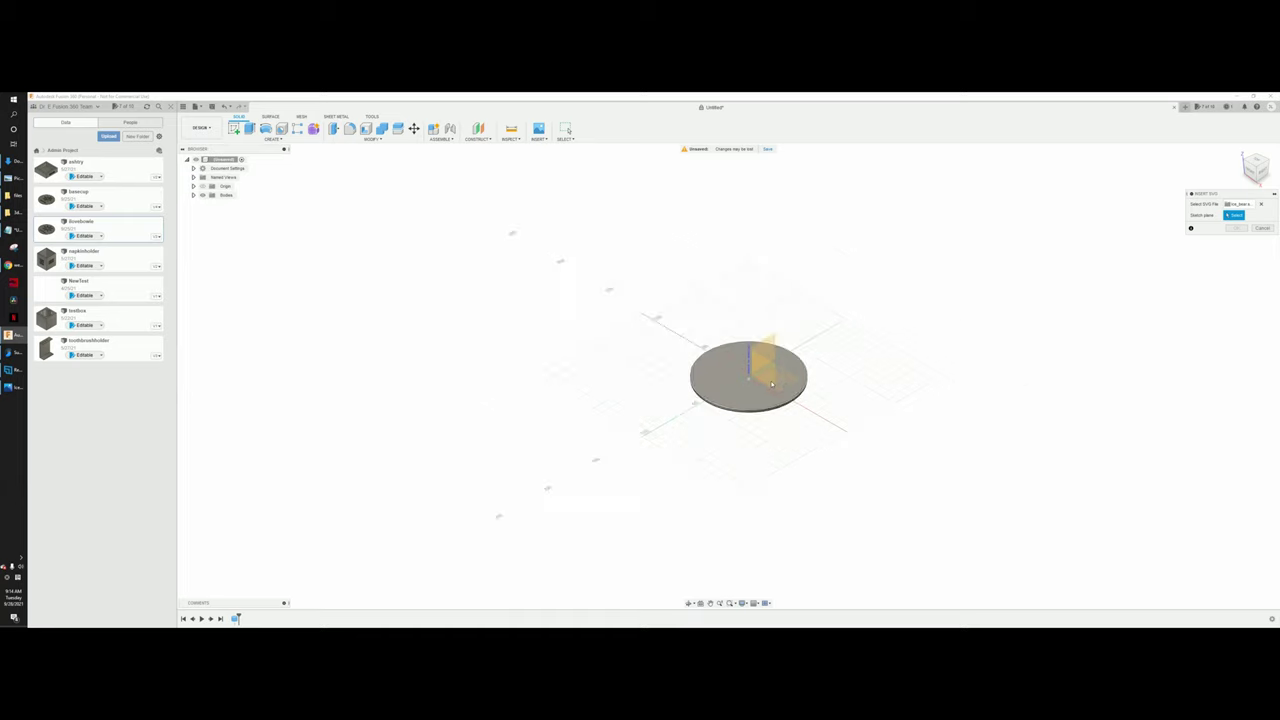
pyautogui.scroll(6, 771, 380)
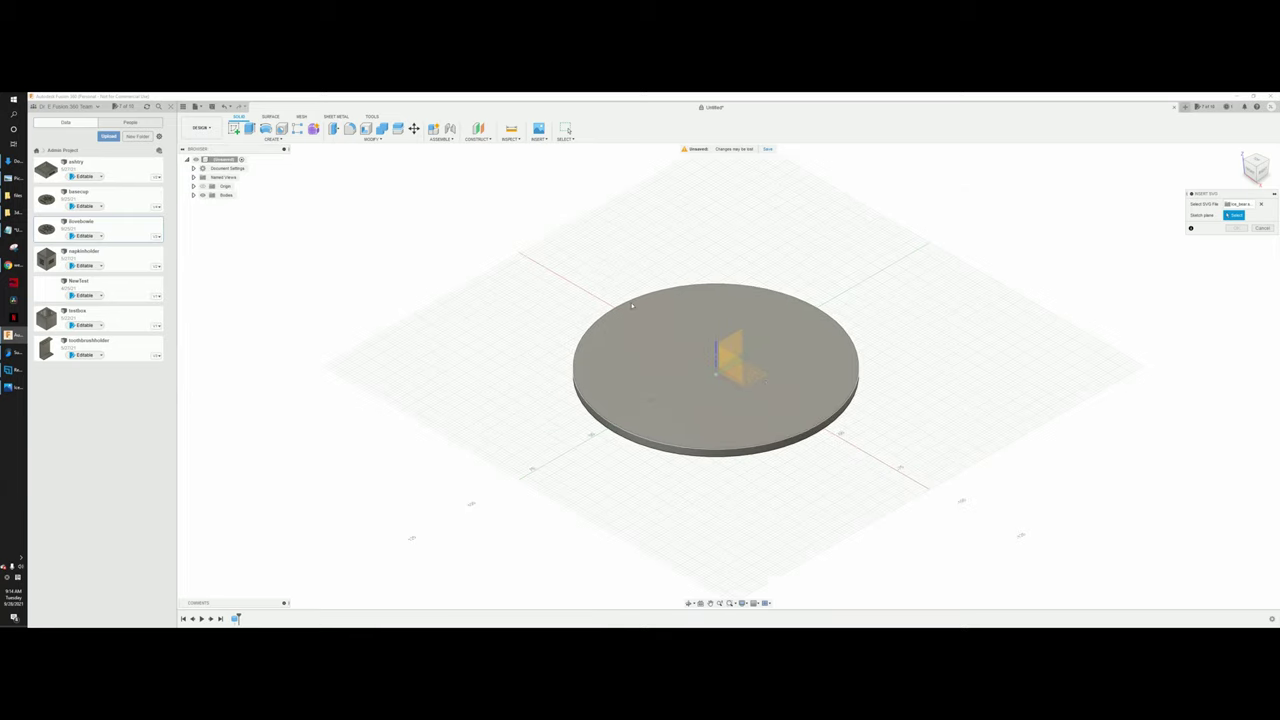
pyautogui.click(740, 439)
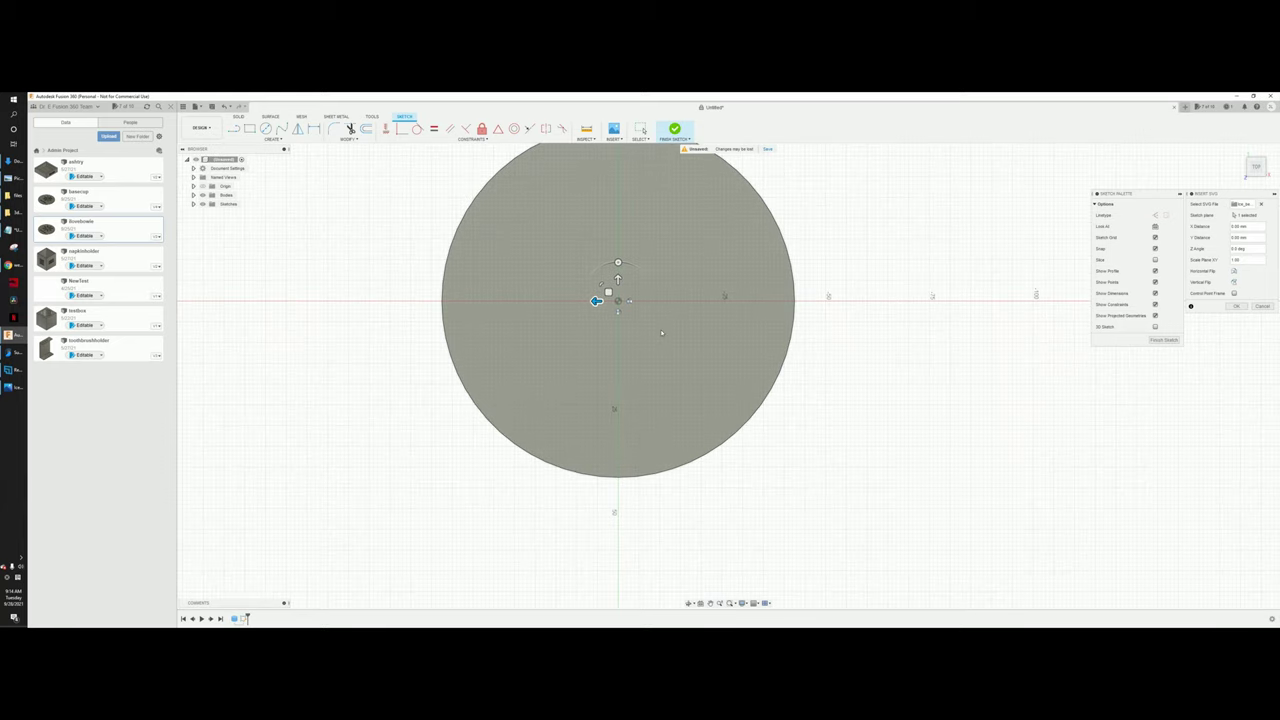
# Step: Turn the bear outline about 180° and shrink it to roughly 0.30 scale
pyautogui.scroll(-10, 661, 333)
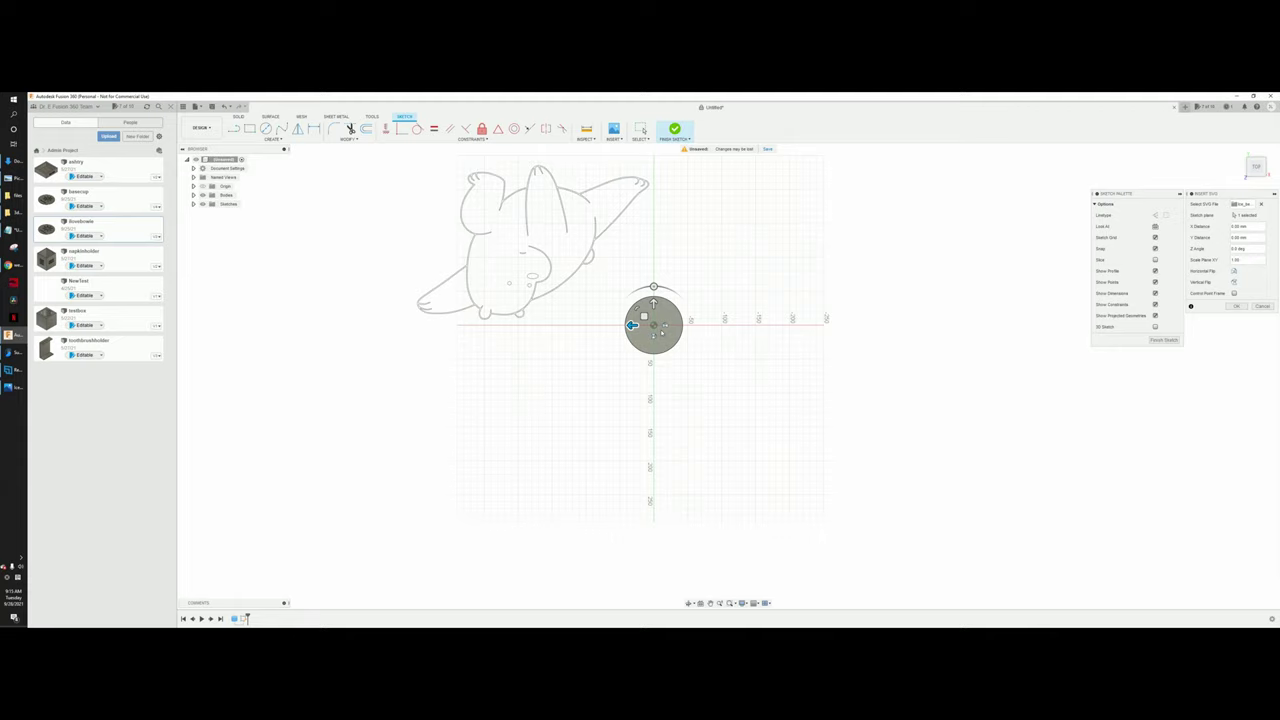
pyautogui.scroll(-1, 661, 333)
pyautogui.moveTo(654, 288); pyautogui.dragTo(654, 406)
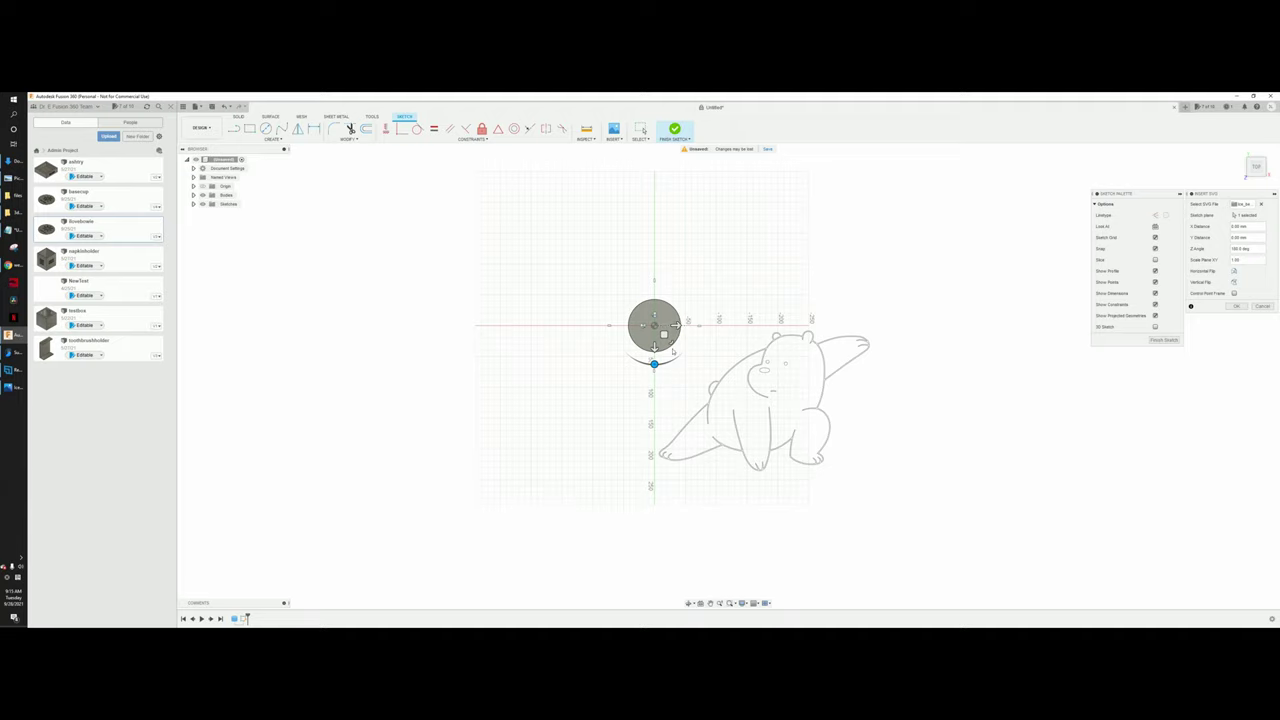
pyautogui.moveTo(671, 343); pyautogui.dragTo(646, 324)
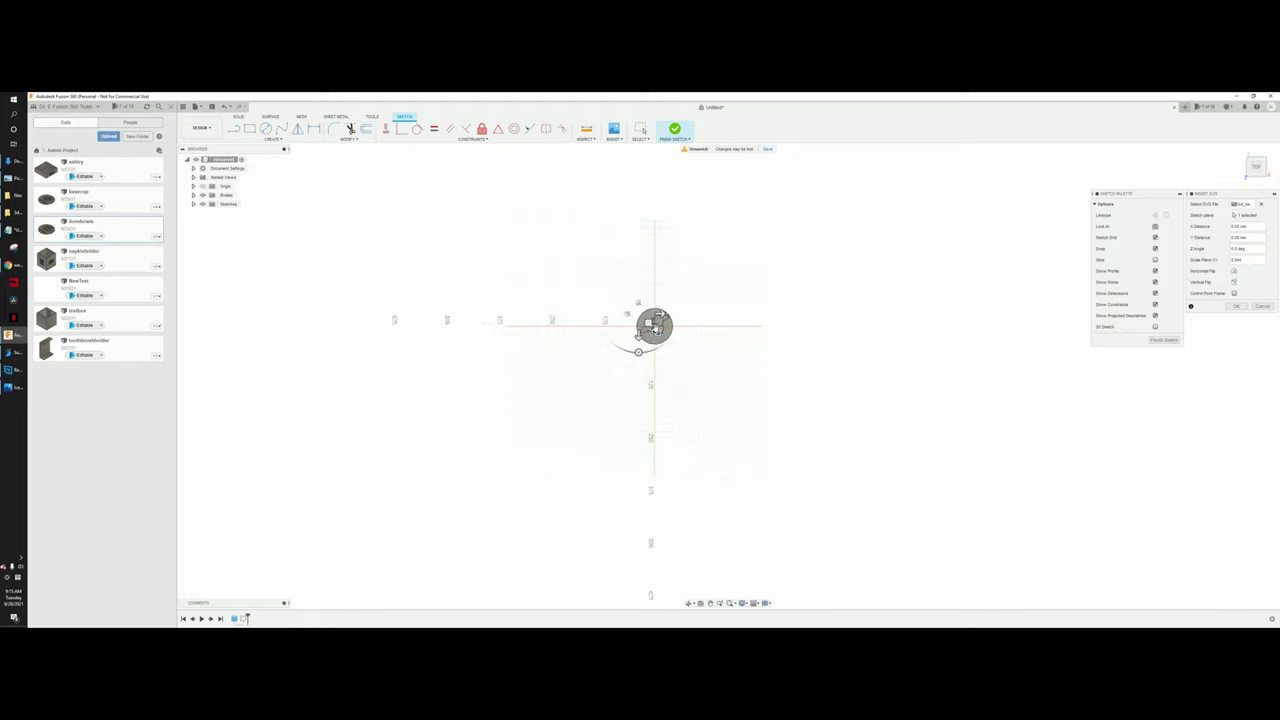
pyautogui.scroll(8, 652, 326)
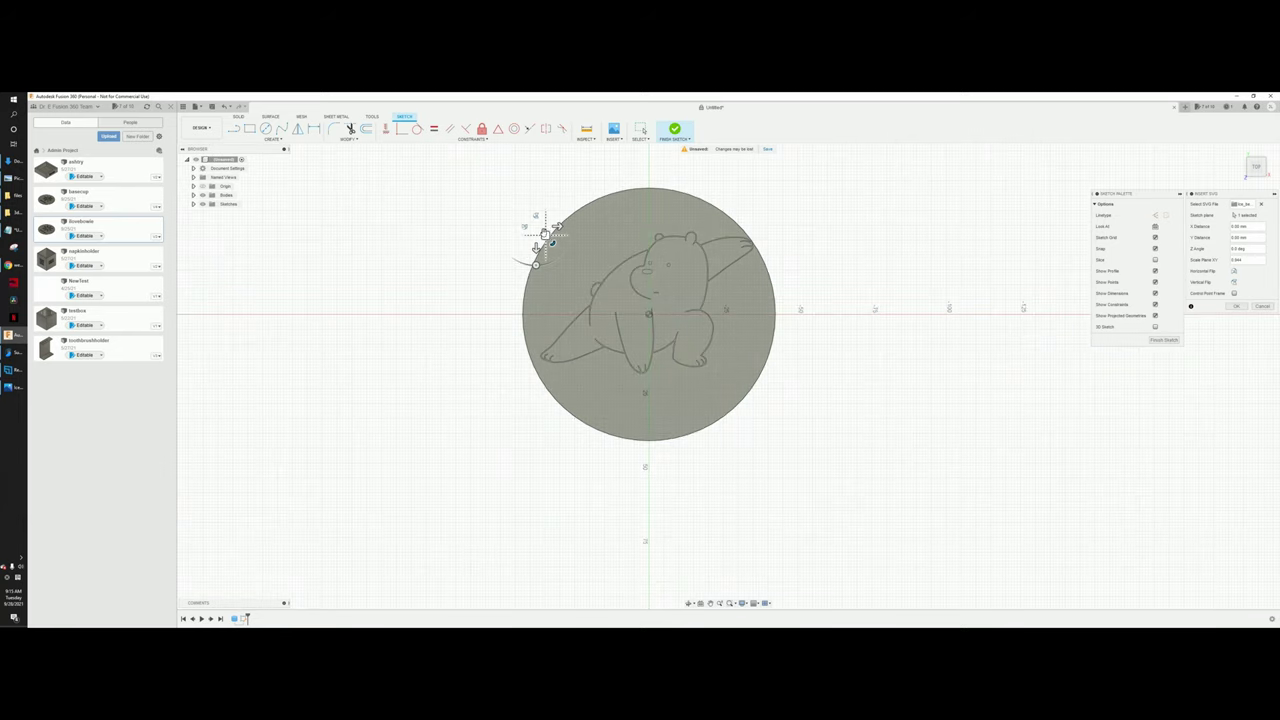
# Step: Reset the bear outline's X/Y offset, enlarge it to about 1.67 scale, and confirm the insert
pyautogui.moveTo(545, 234); pyautogui.dragTo(540, 241)
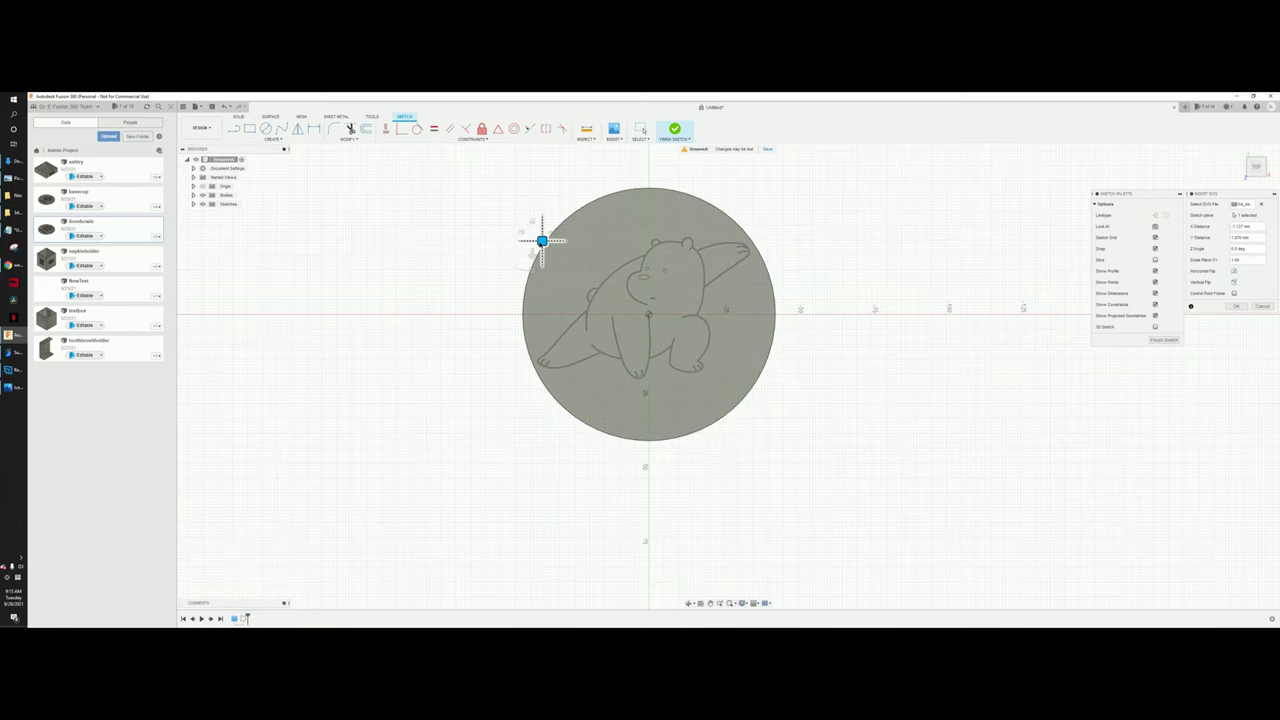
pyautogui.click(549, 249)
pyautogui.moveTo(549, 249); pyautogui.dragTo(540, 230)
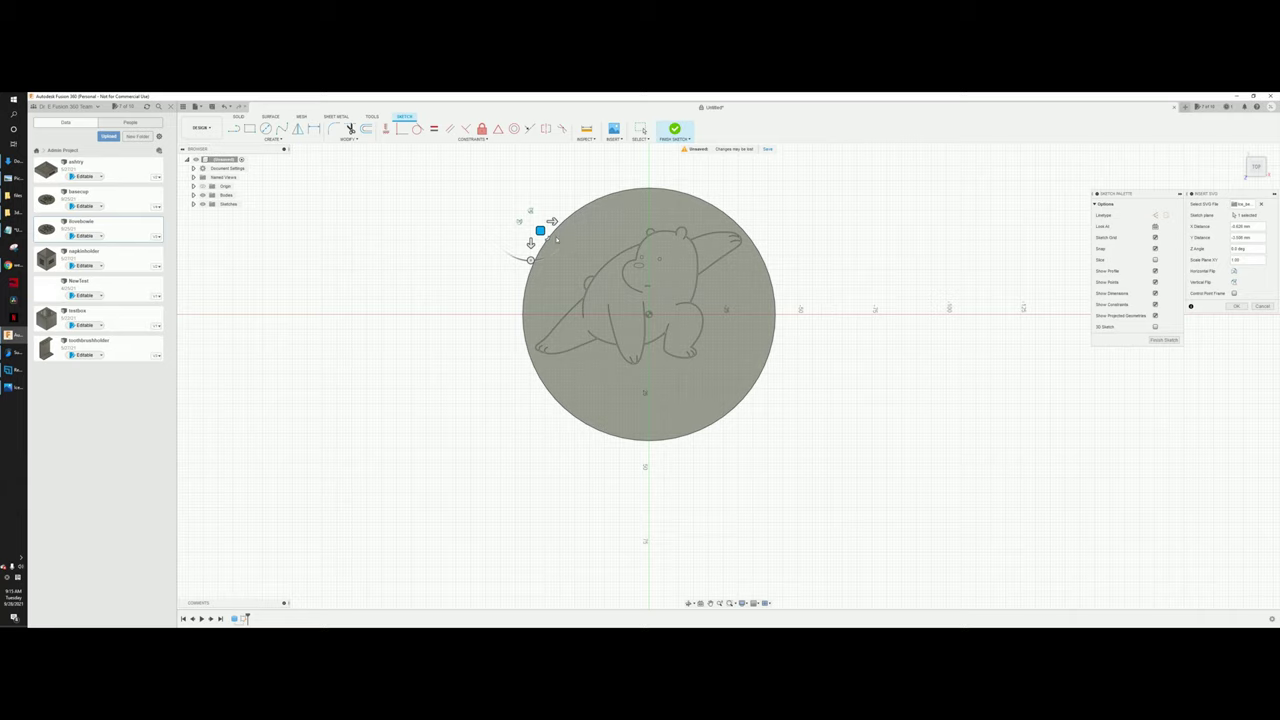
pyautogui.click(1244, 306)
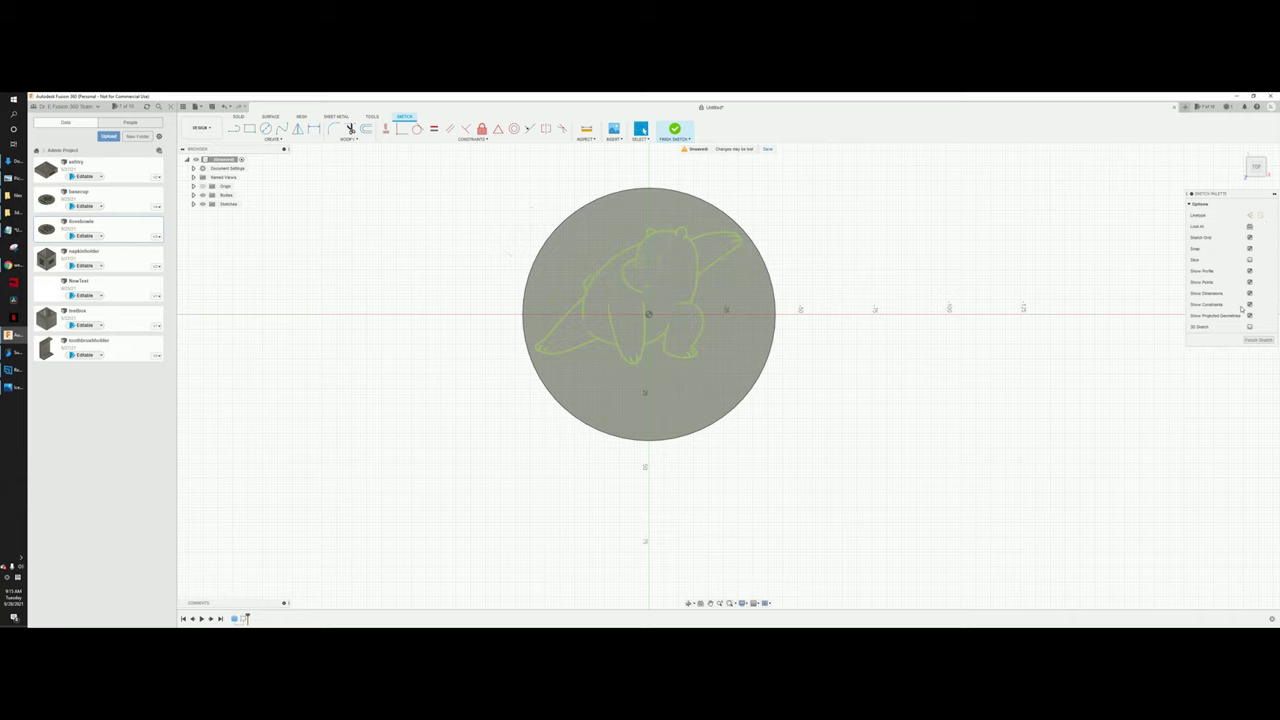
# Step: Orbit back to a near-top view and window-select every bear outline profile
pyautogui.keyDown('shift'); pyautogui.moveTo(600, 280); pyautogui.dragTo(665, 305, button='middle'); pyautogui.keyUp('shift')
pyautogui.moveTo(728, 374)
pyautogui.keyDown('shift'); pyautogui.mouseDown(button='middle')
pyautogui.moveTo(738, 470)
pyautogui.moveTo(738, 390)
pyautogui.moveTo(755, 385)
pyautogui.moveTo(790, 400)
pyautogui.moveTo(760, 478)
pyautogui.moveTo(760, 395)
pyautogui.moveTo(815, 450)
pyautogui.mouseUp(button='middle'); pyautogui.keyUp('shift')
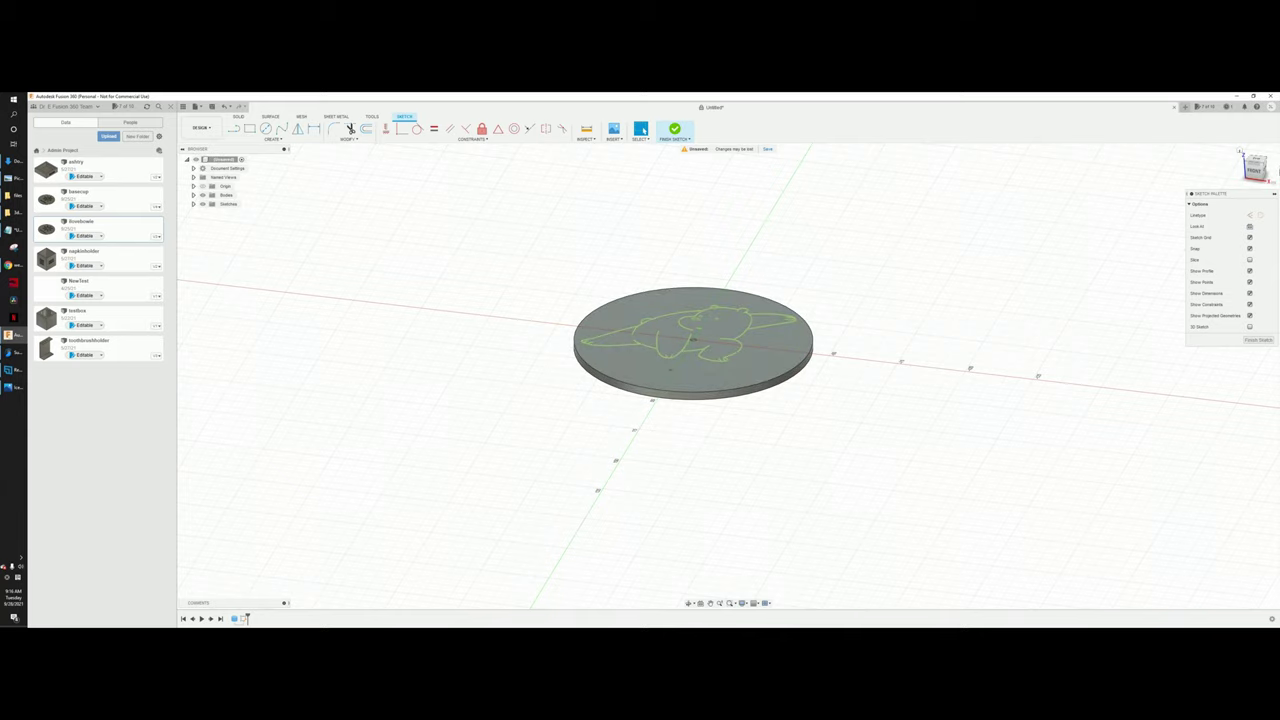
pyautogui.moveTo(1242, 155); pyautogui.dragTo(1250, 188)
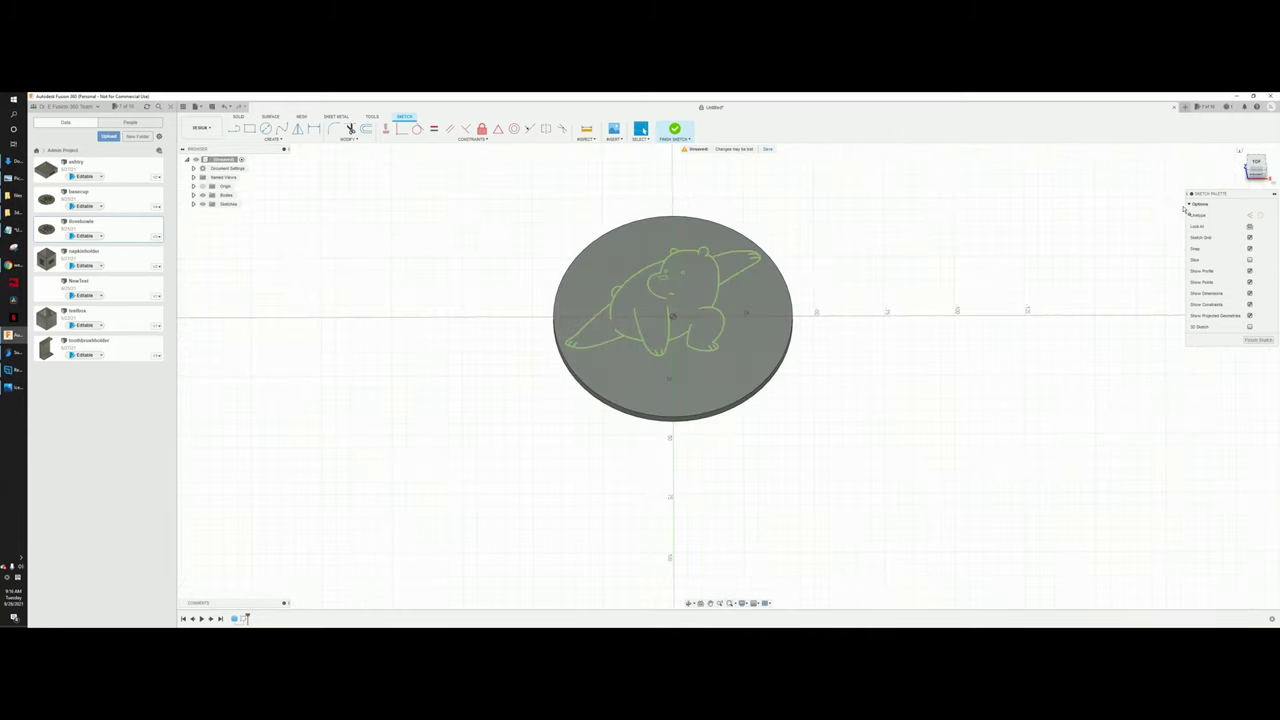
pyautogui.moveTo(552, 227)
pyautogui.mouseDown()
pyautogui.moveTo(763, 337)
pyautogui.moveTo(770, 366)
pyautogui.mouseUp()
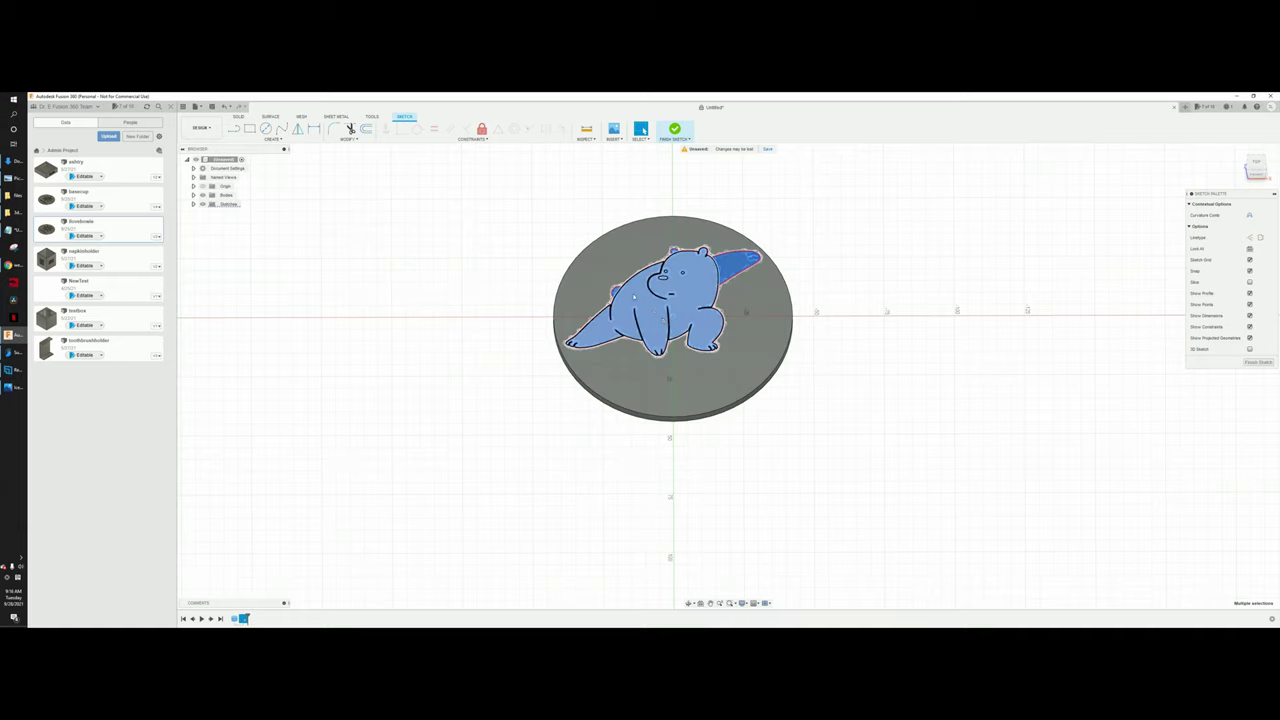
# Step: Start an extrude of the selected bear profiles from the Solid tools
pyautogui.click(239, 118)
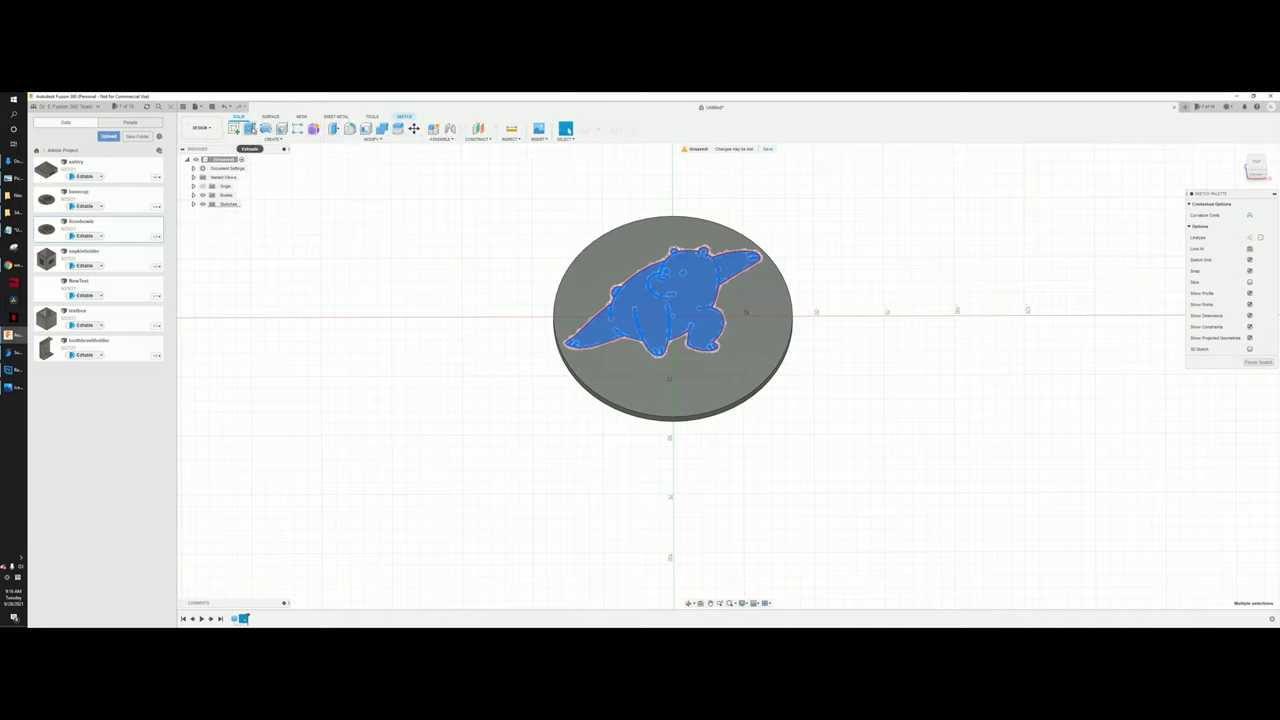
pyautogui.click(250, 129)
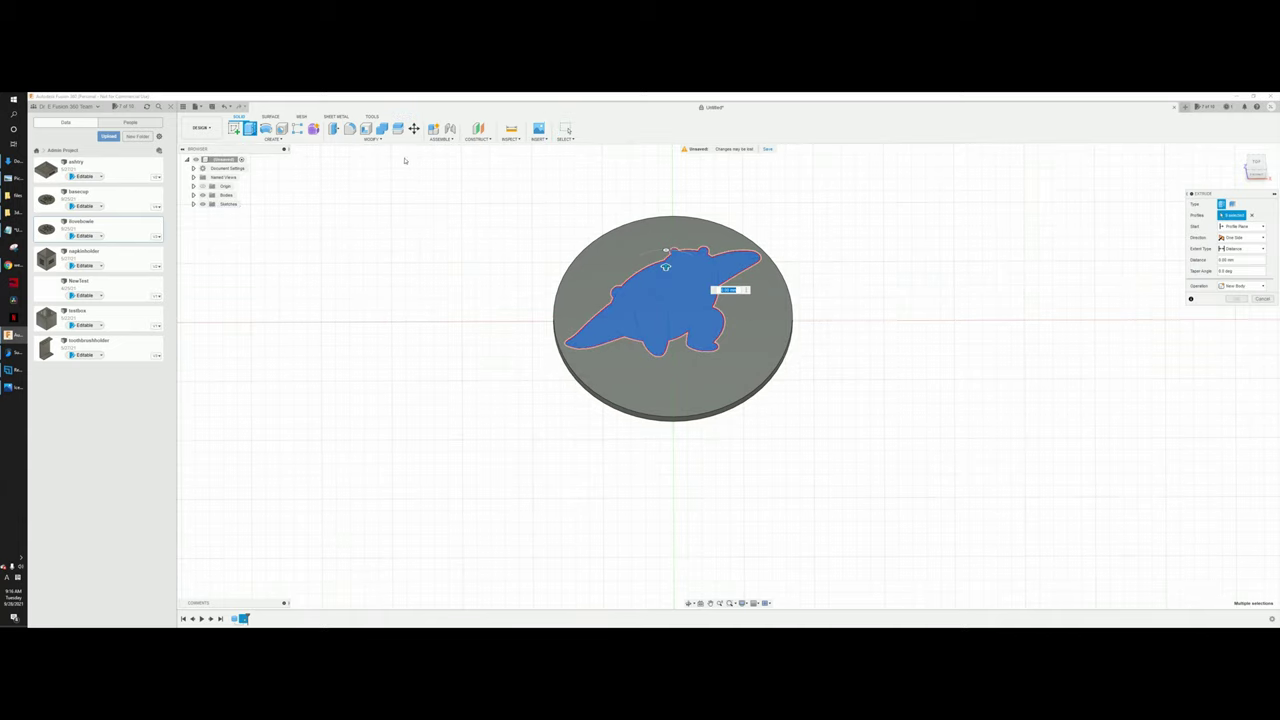
pyautogui.moveTo(665, 267)
pyautogui.mouseDown()
pyautogui.moveTo(665, 245)
pyautogui.moveTo(665, 258)
pyautogui.mouseUp()
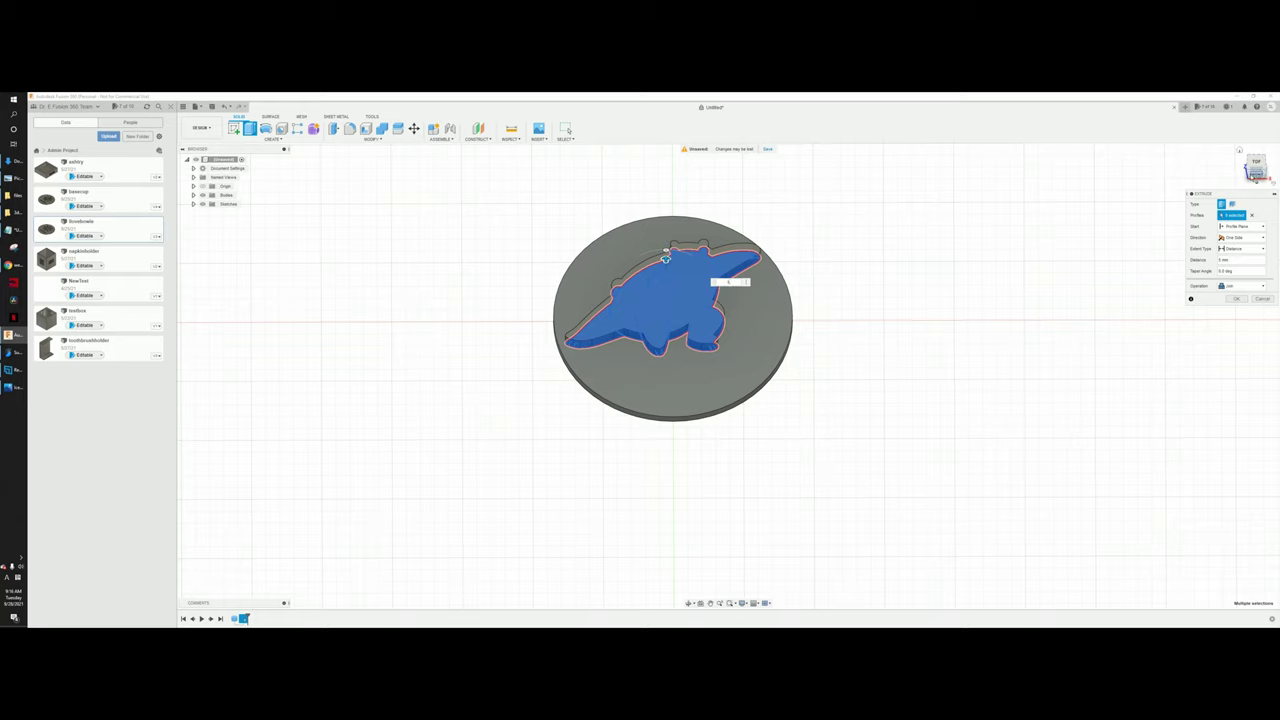
pyautogui.click(1255, 176)
pyautogui.click(1255, 158)
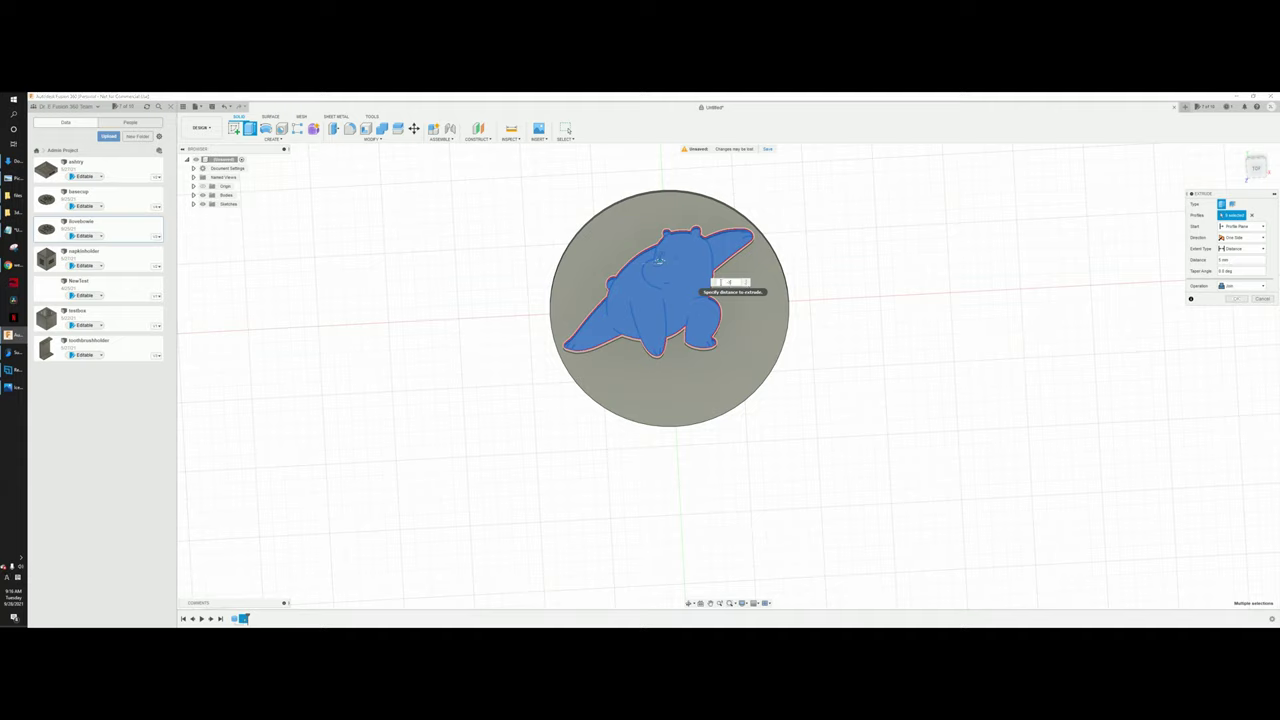
# Step: Set the extrude distance to -4 mm so it cuts, checking the preview from several views
pyautogui.write('-4')
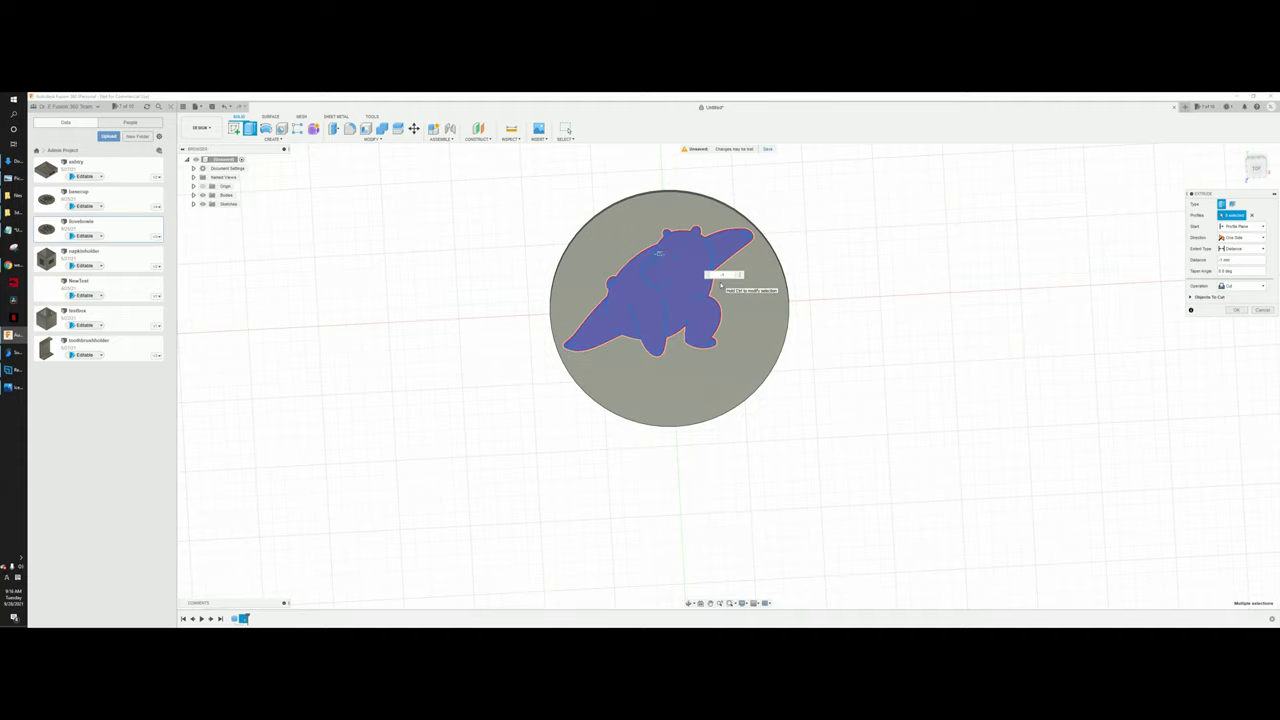
pyautogui.scroll(3, 720, 286)
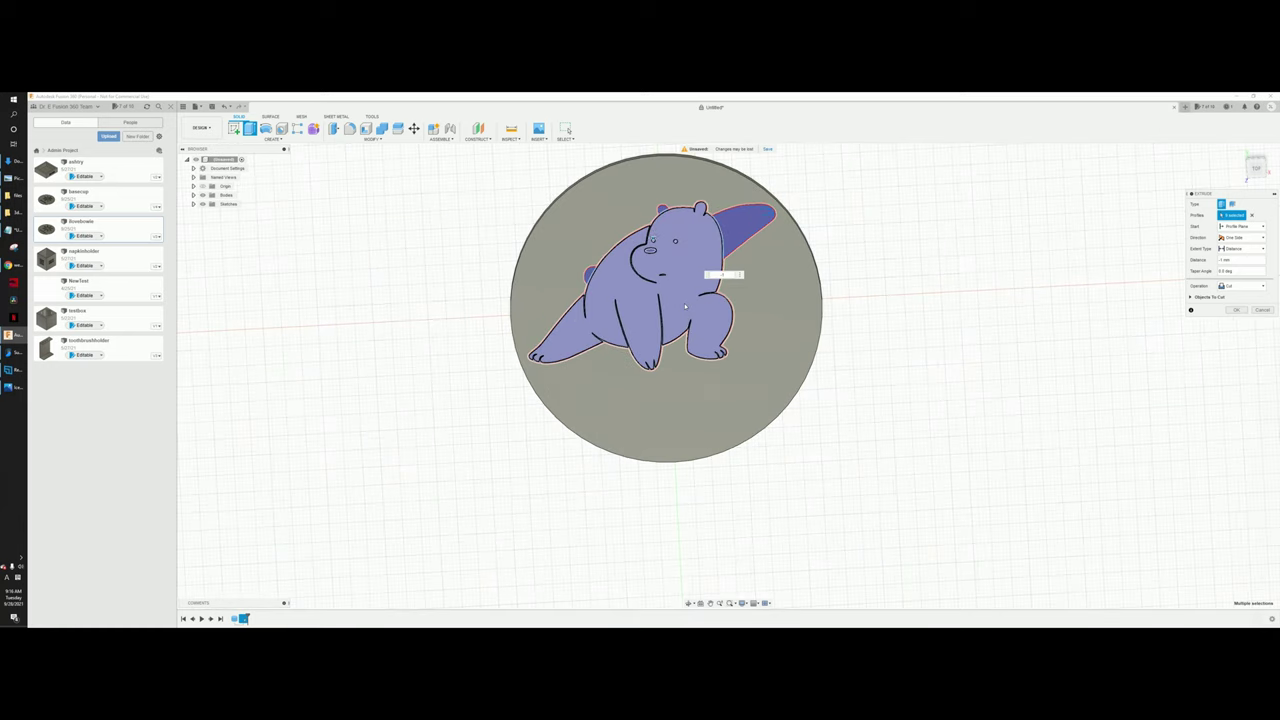
pyautogui.click(1256, 170)
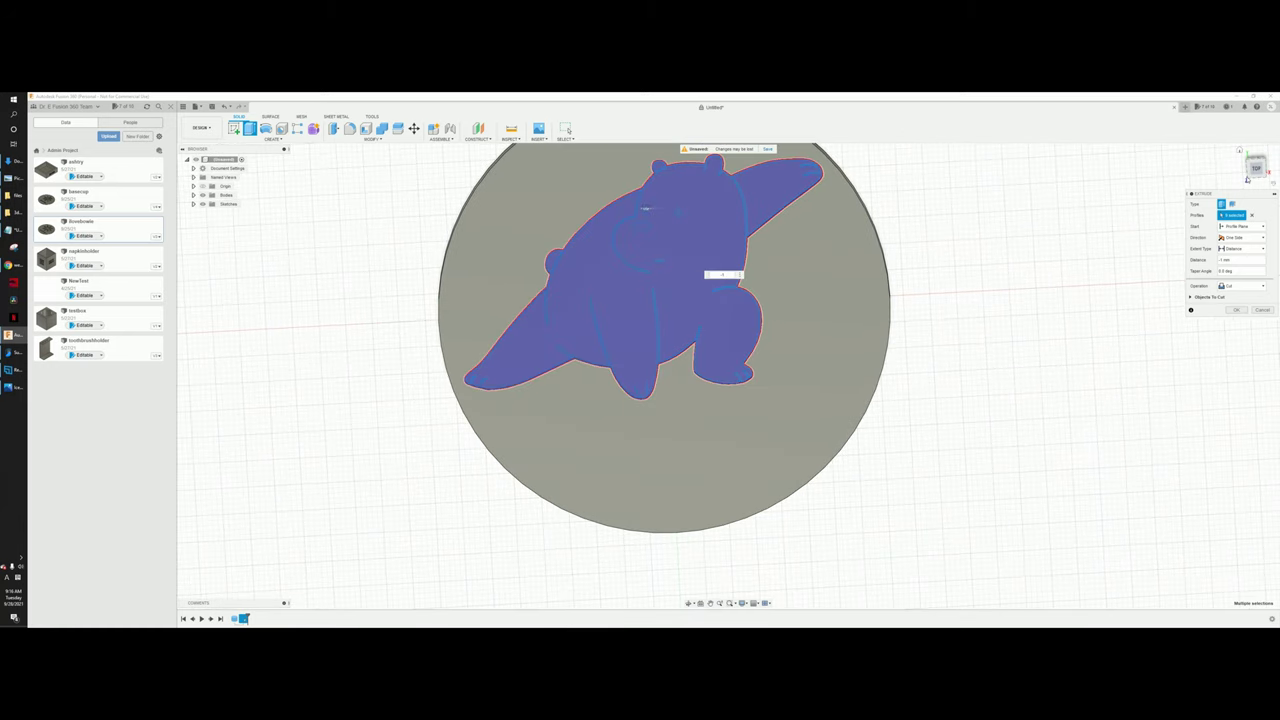
pyautogui.click(1257, 175)
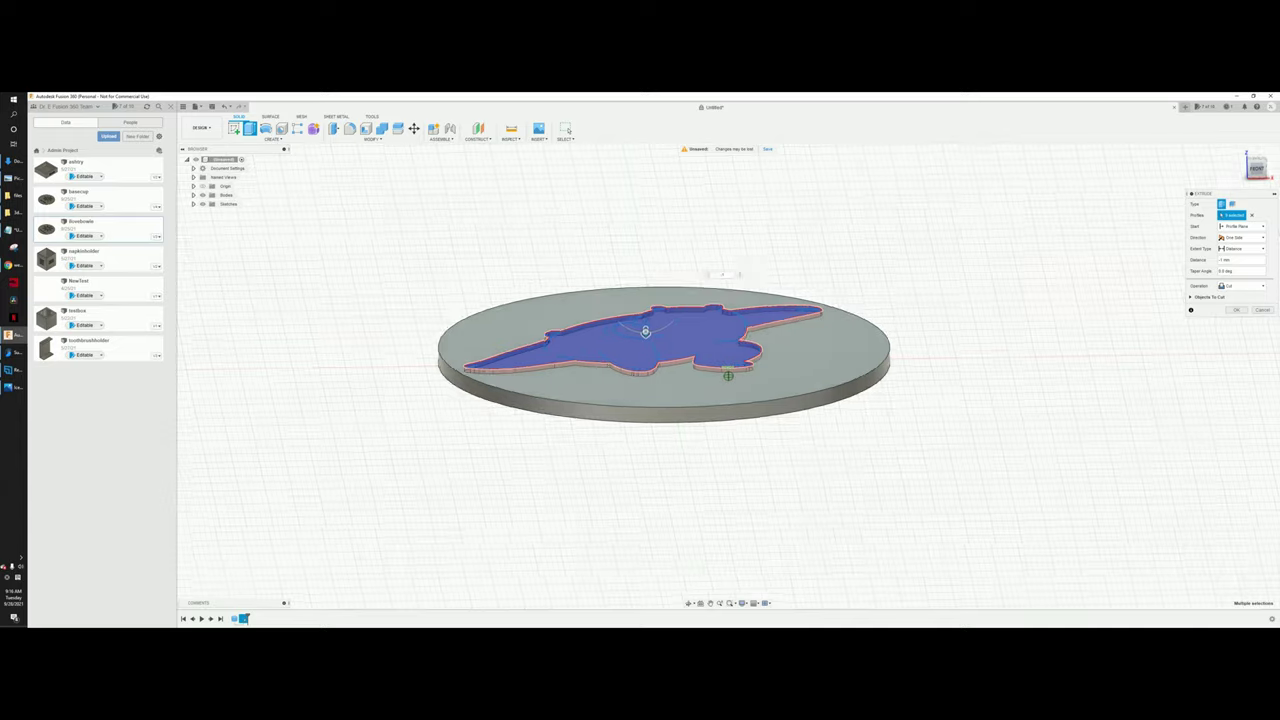
pyautogui.click(1247, 152)
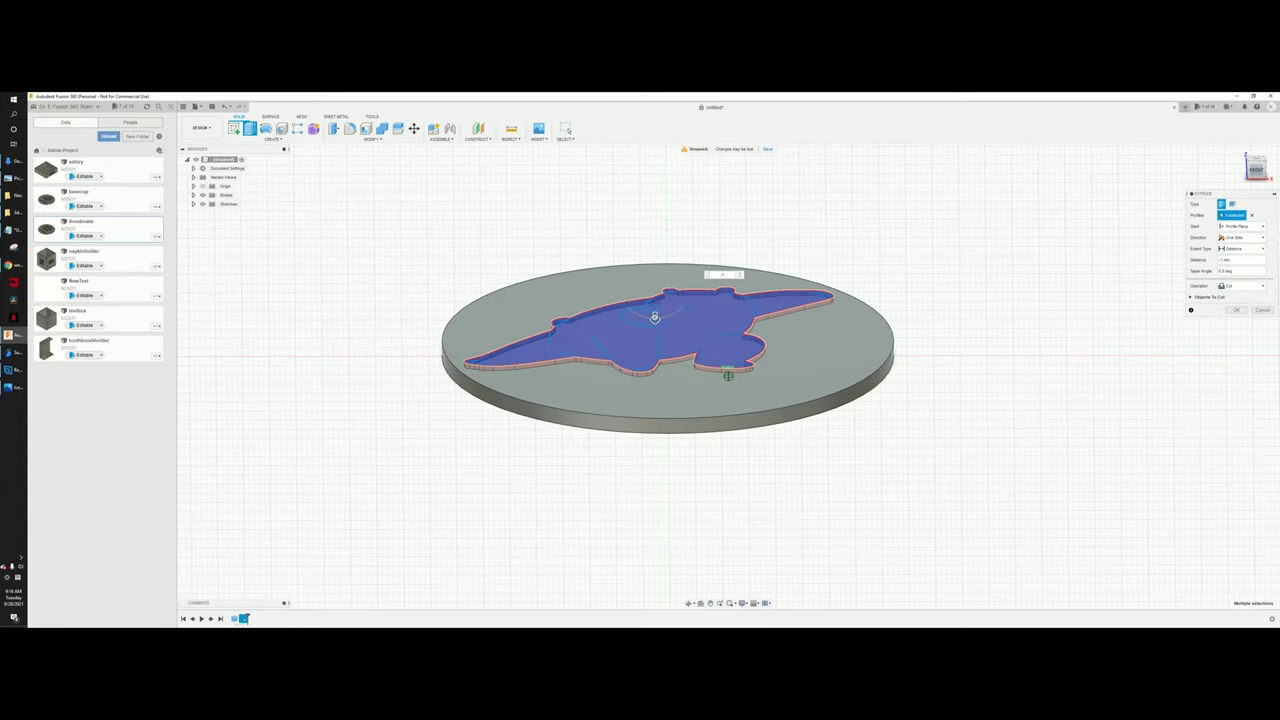
pyautogui.click(1250, 165)
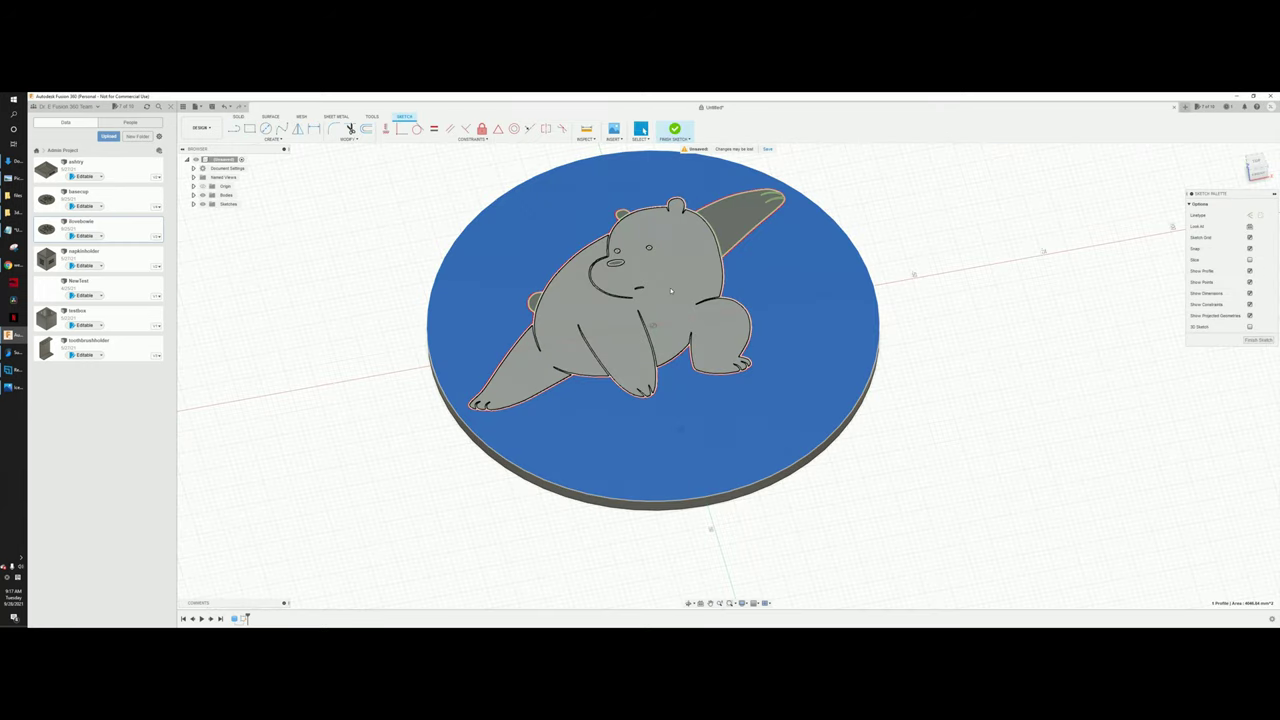
# Step: Select the bear, leaf and nose profiles of the sketch, then return to the Solid tools
pyautogui.click(670, 292)
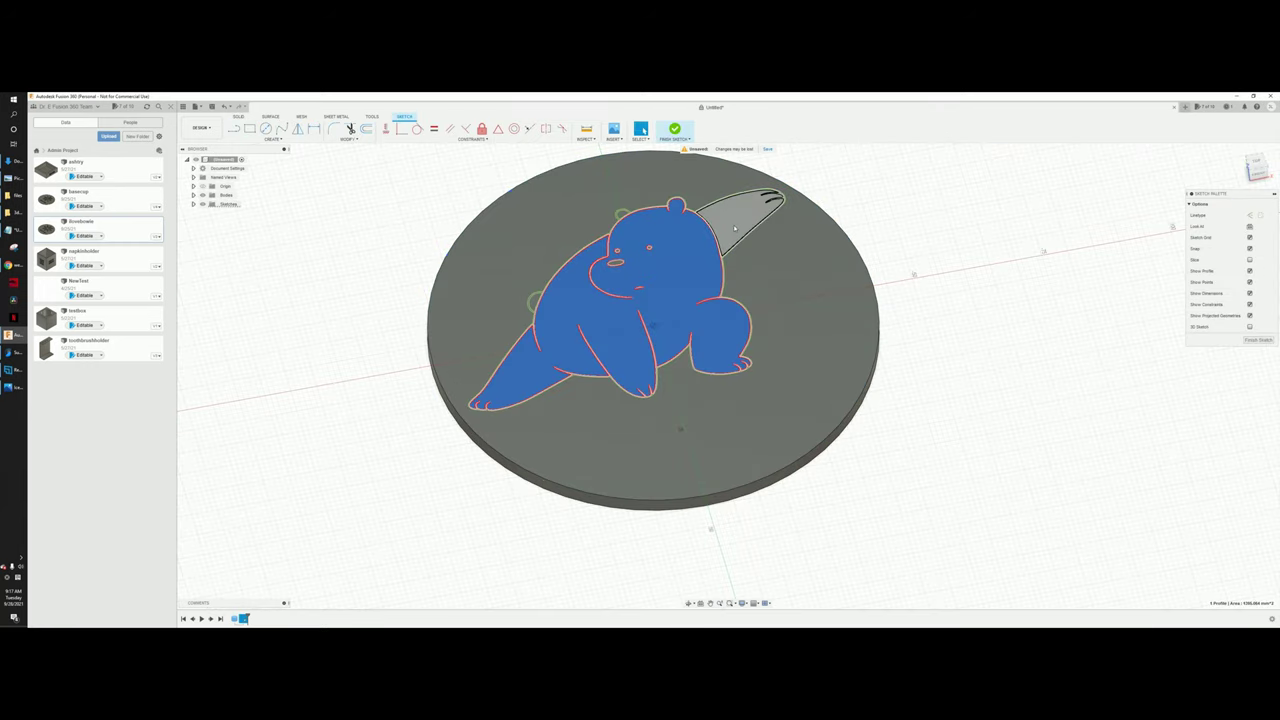
pyautogui.click(734, 228)
pyautogui.click(615, 265)
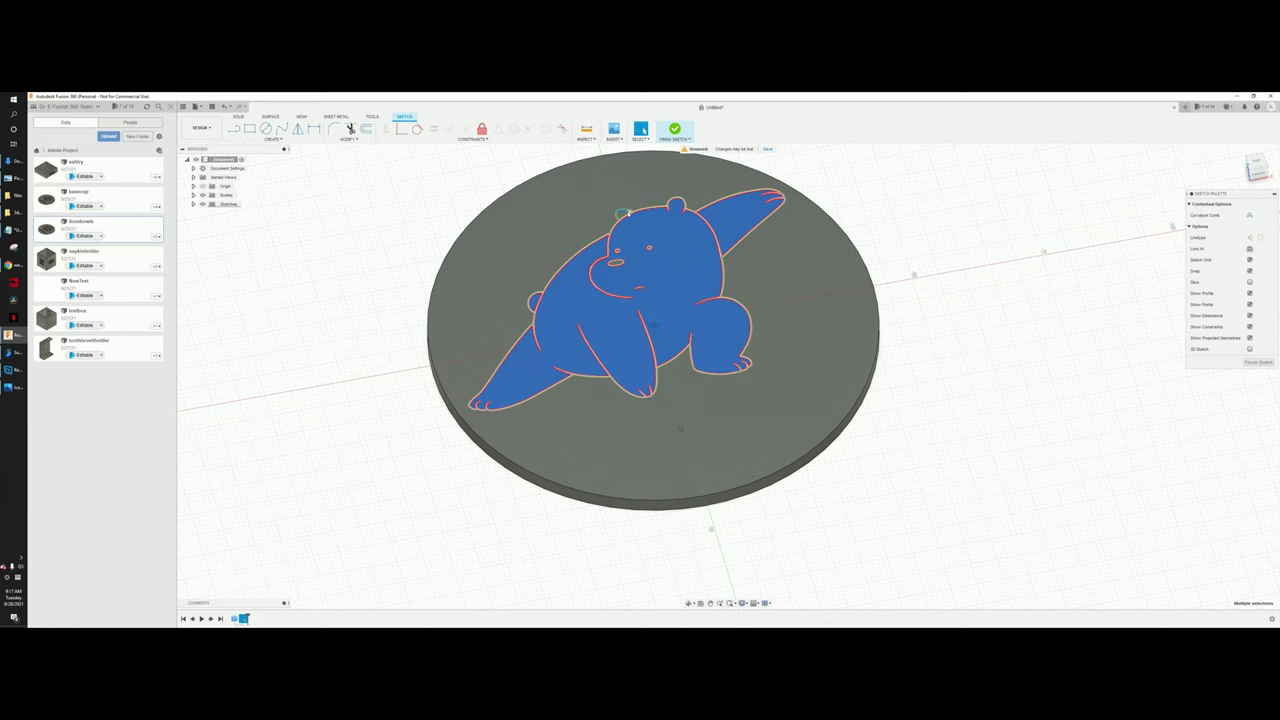
pyautogui.click(623, 214)
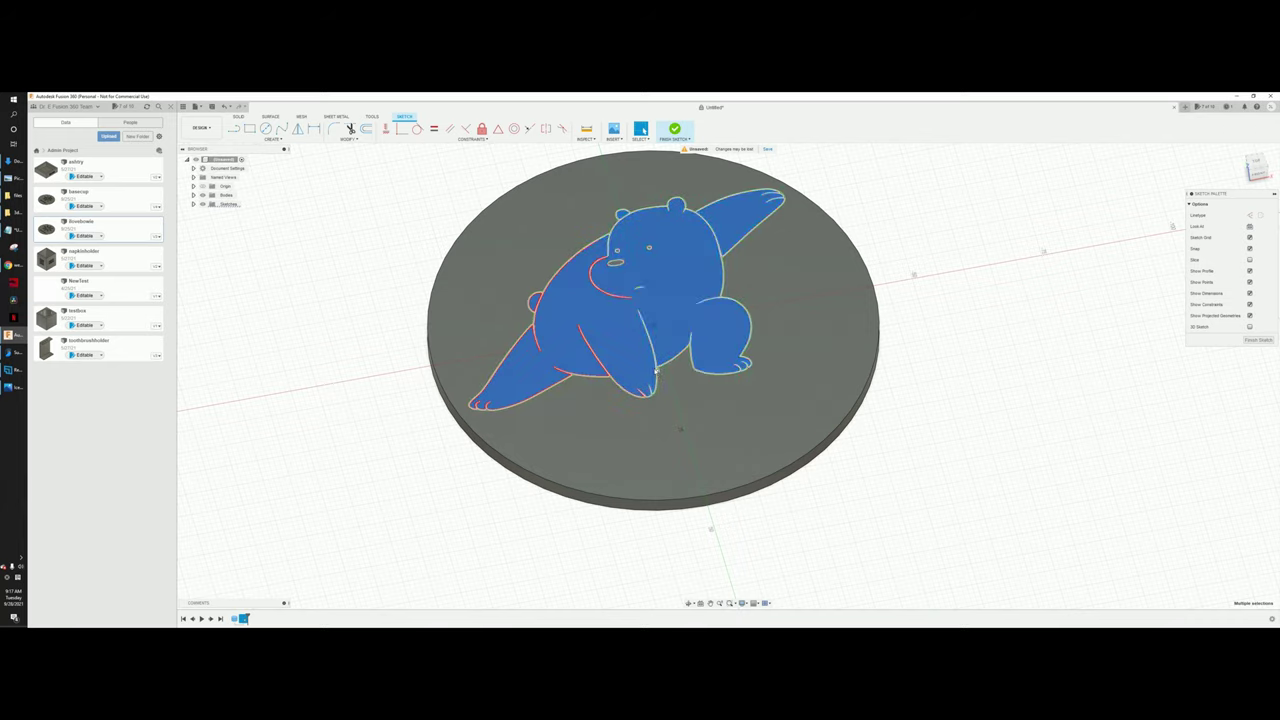
pyautogui.click(239, 117)
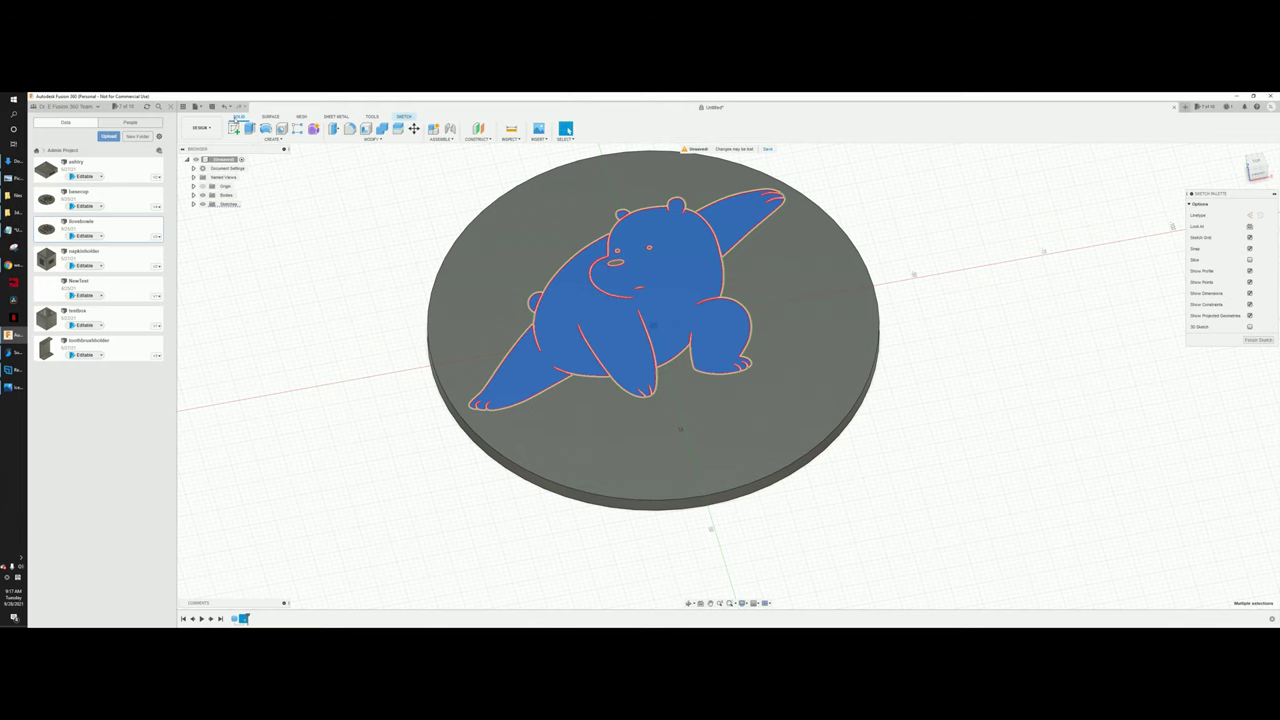
# Step: Extrude-cut the selected bear profiles into the disk and orbit to inspect the engraving
pyautogui.click(249, 130)
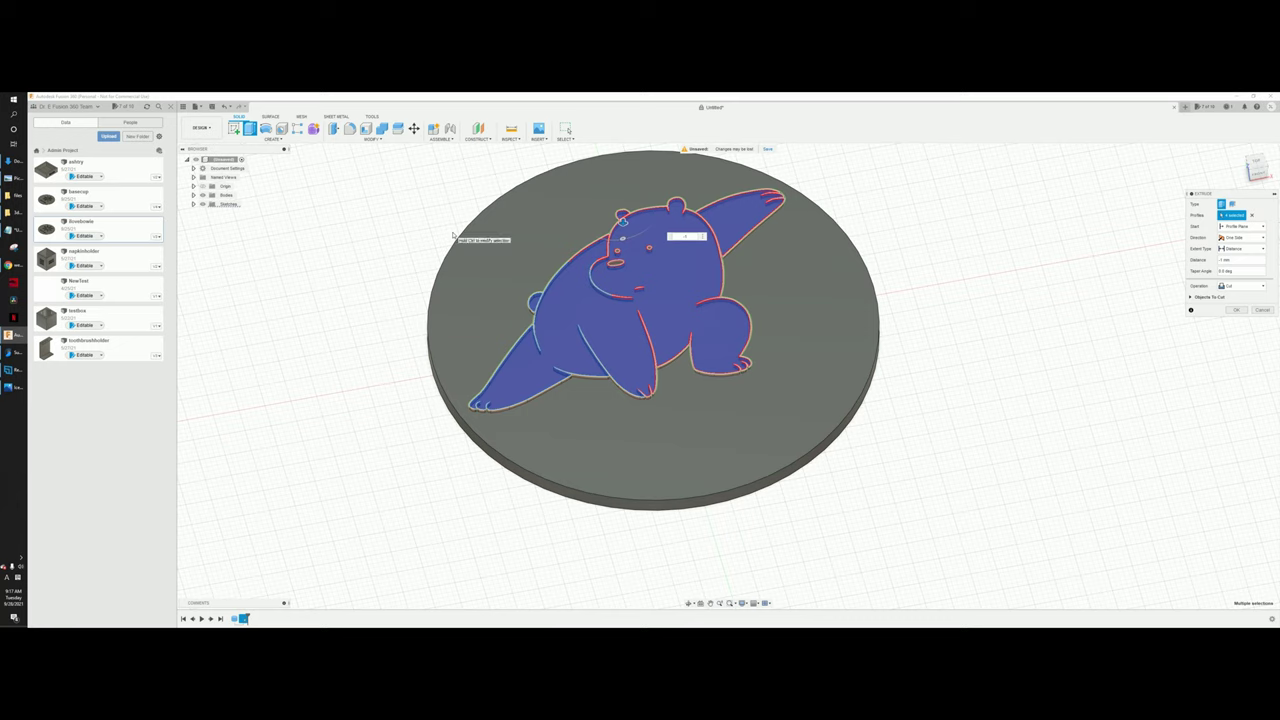
pyautogui.click(1236, 298)
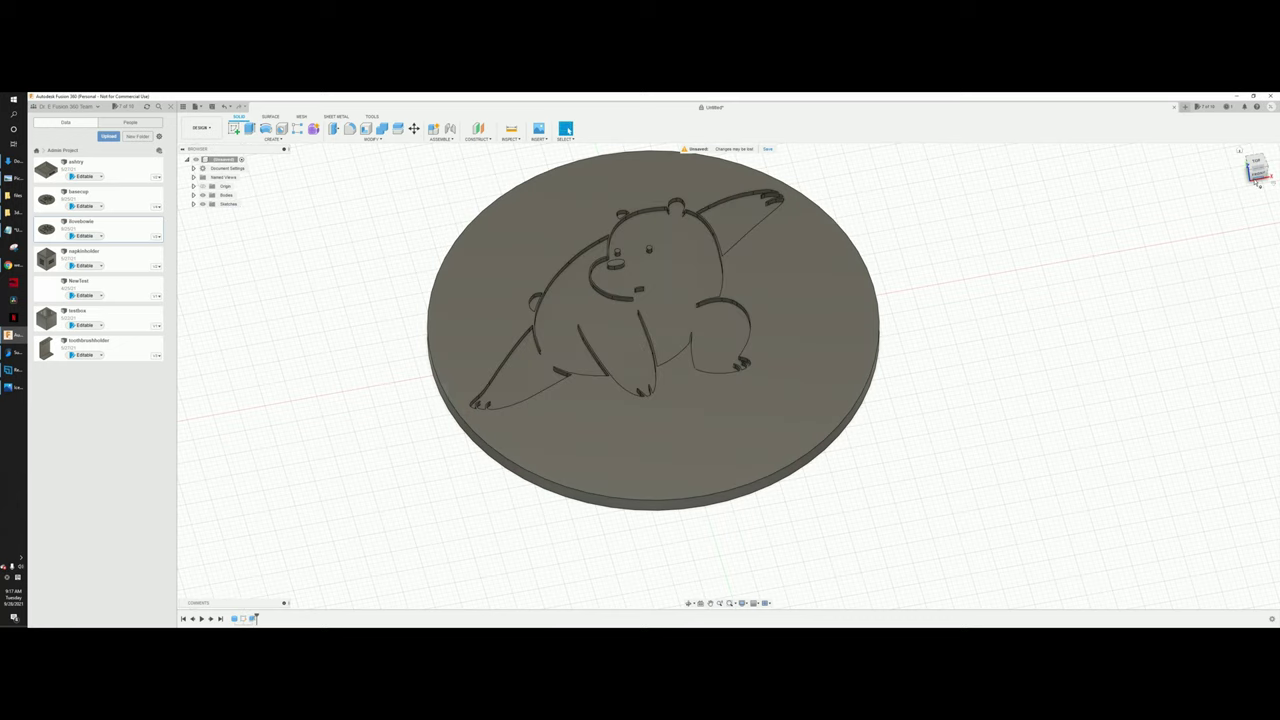
pyautogui.keyDown('shift'); pyautogui.moveTo(728, 377); pyautogui.dragTo(721, 351, button='middle'); pyautogui.keyUp('shift')
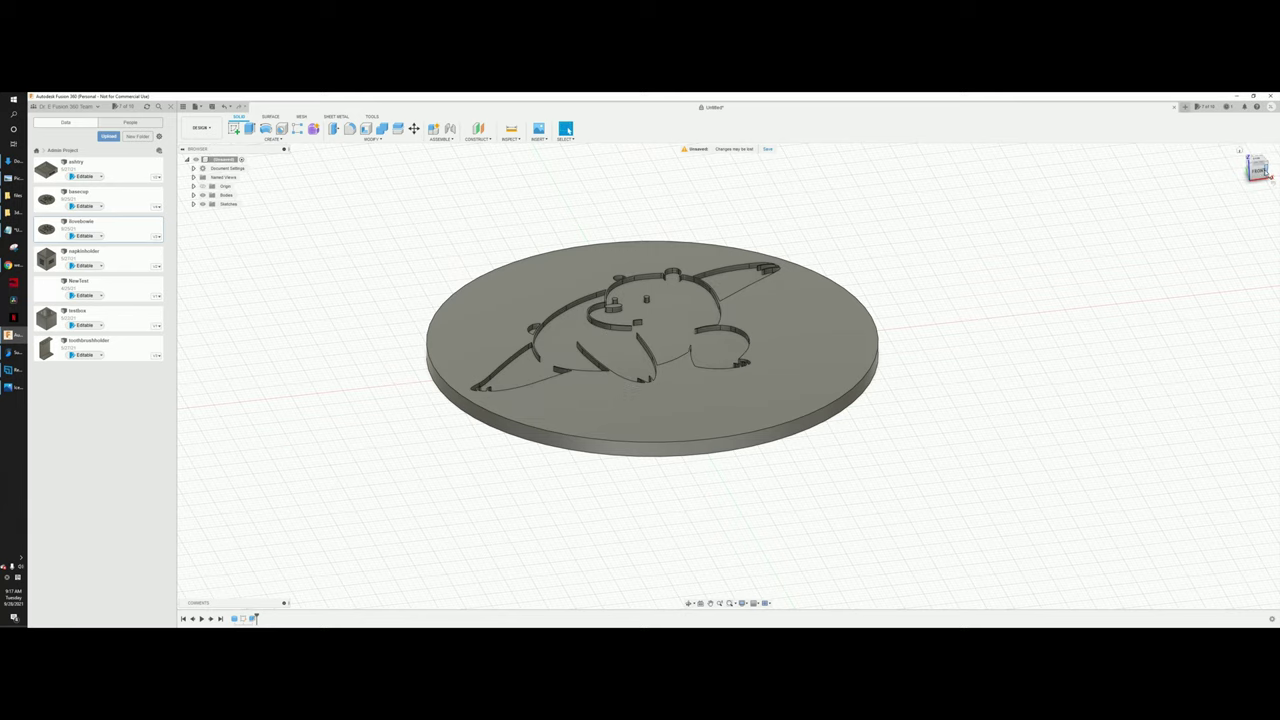
pyautogui.keyDown('shift'); pyautogui.moveTo(728, 375); pyautogui.dragTo(857, 317, button='middle'); pyautogui.keyUp('shift')
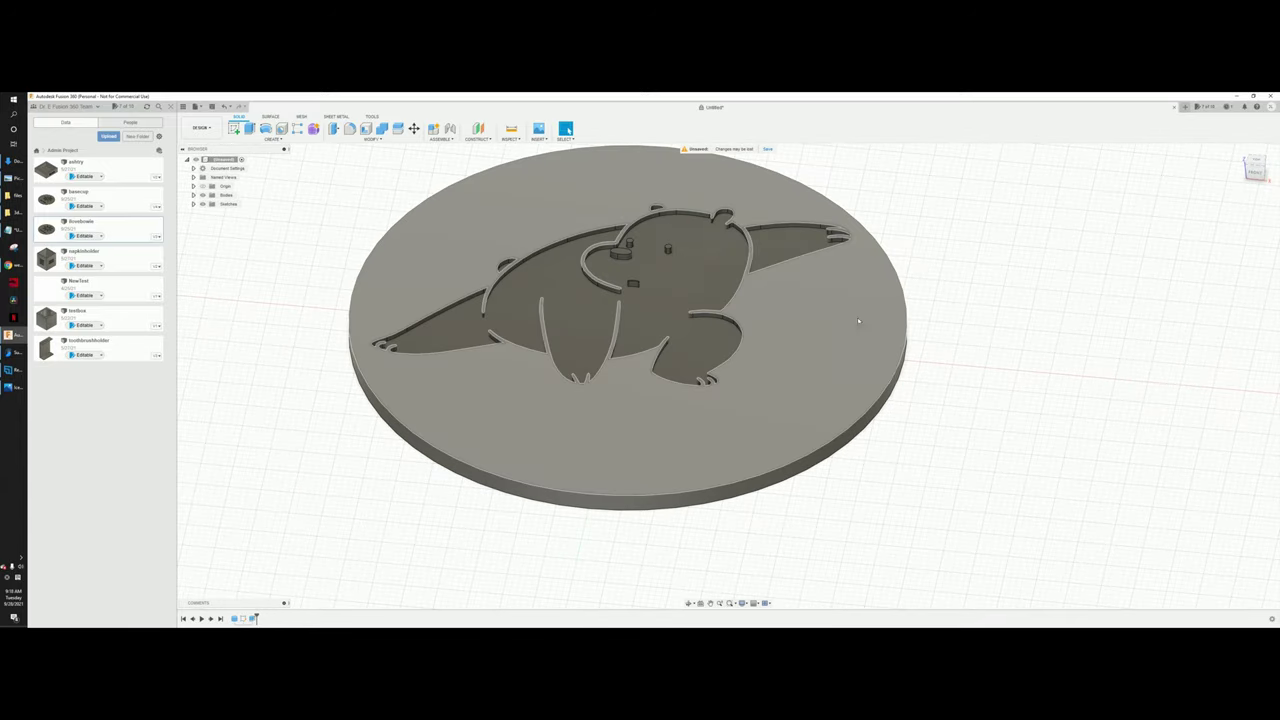
pyautogui.scroll(-4, 857, 317)
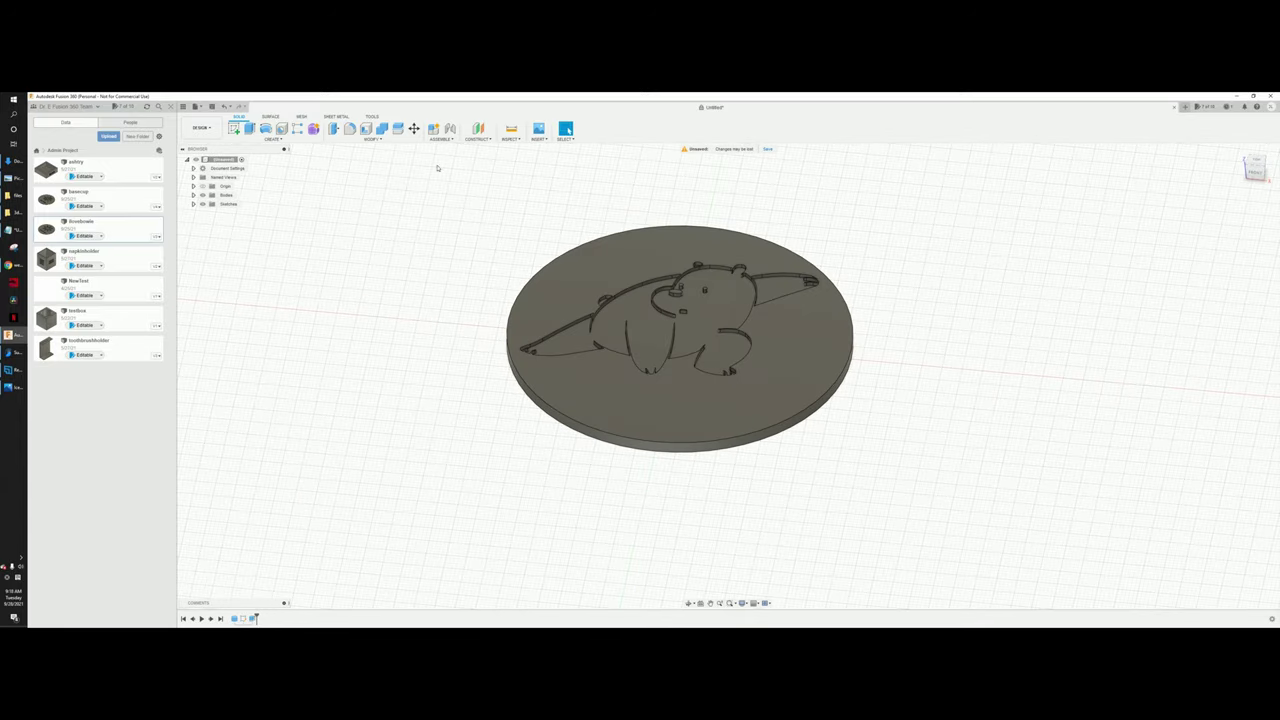
pyautogui.click(269, 141)
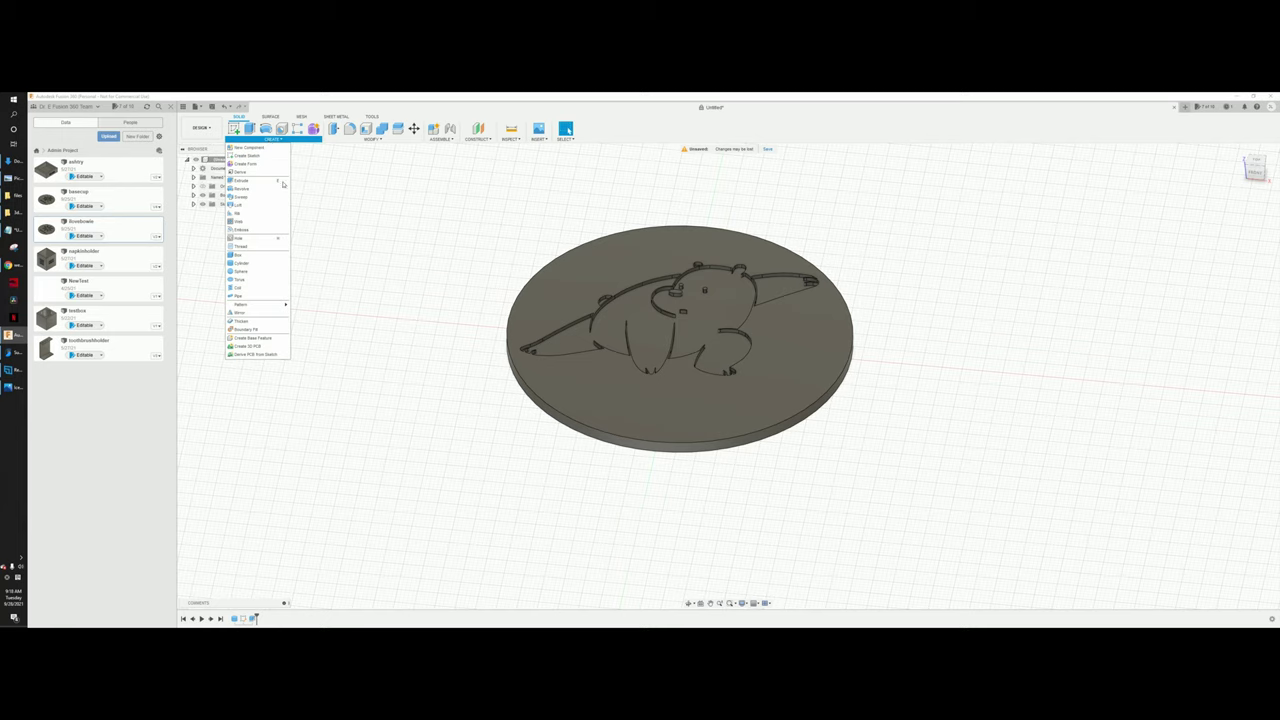
# Step: Export the icebearcoaster design as an OBJ file and close the export job list
pyautogui.click(201, 107)
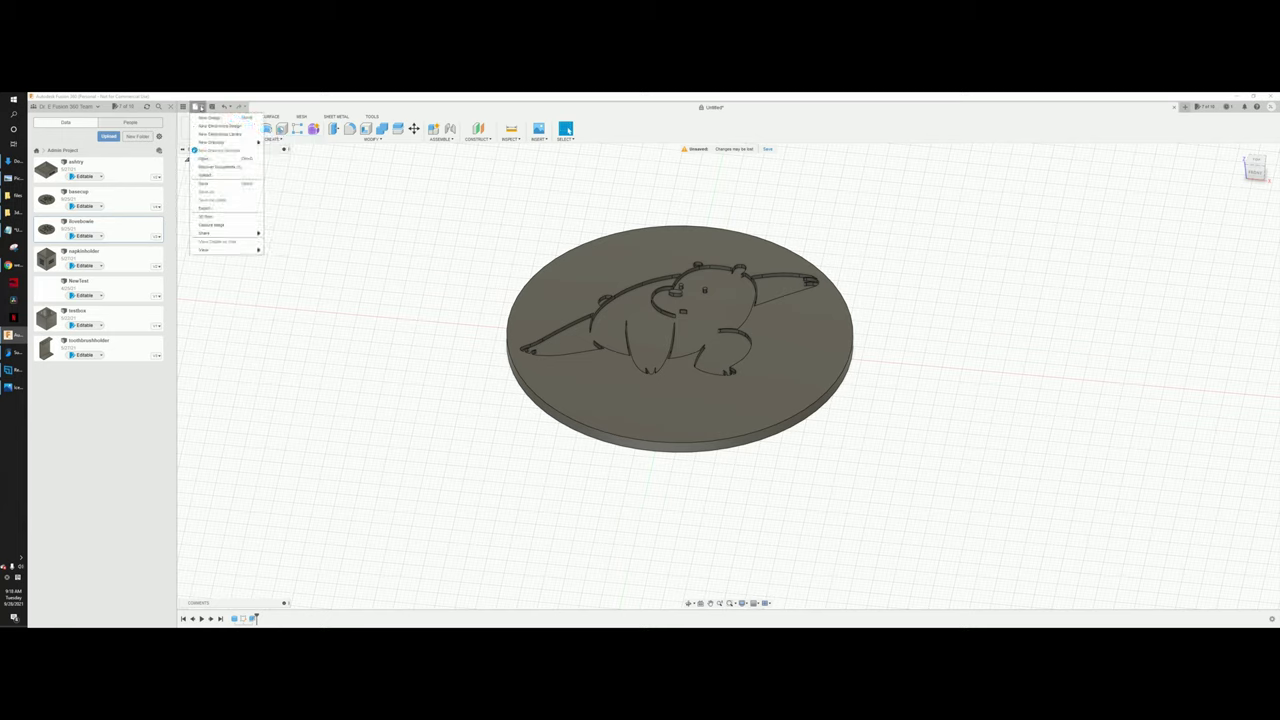
pyautogui.click(205, 208)
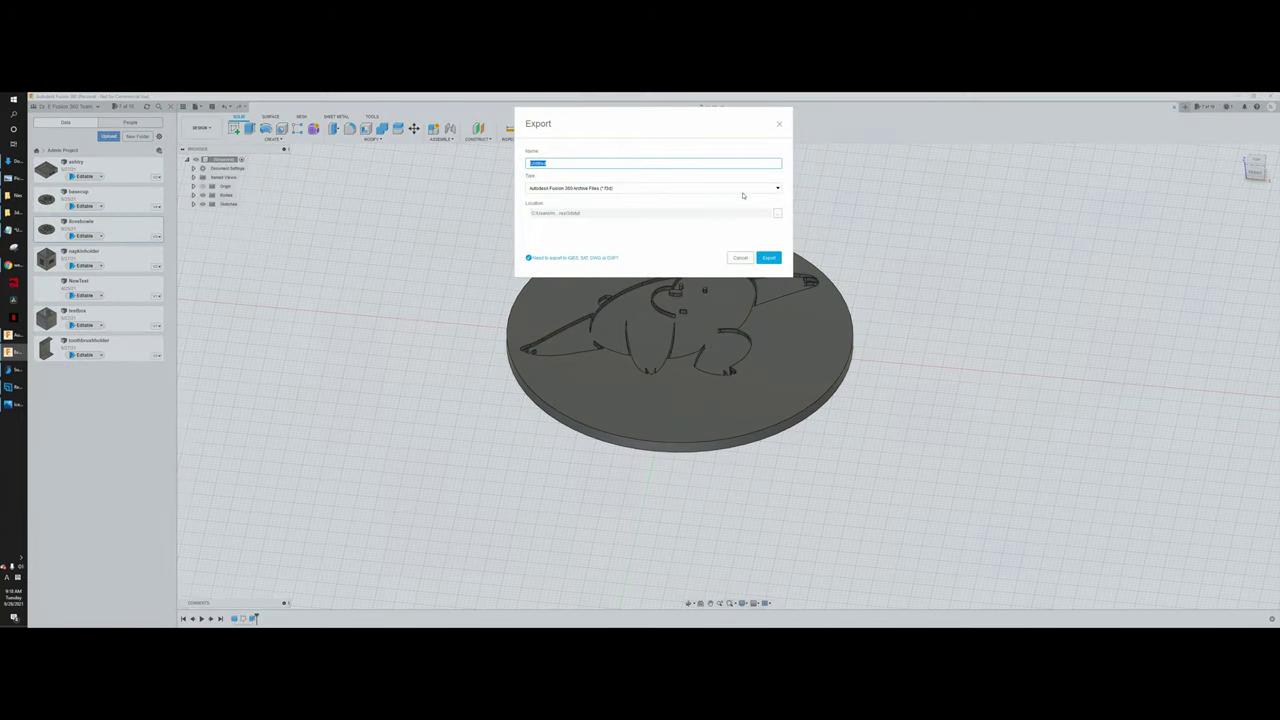
pyautogui.click(779, 188)
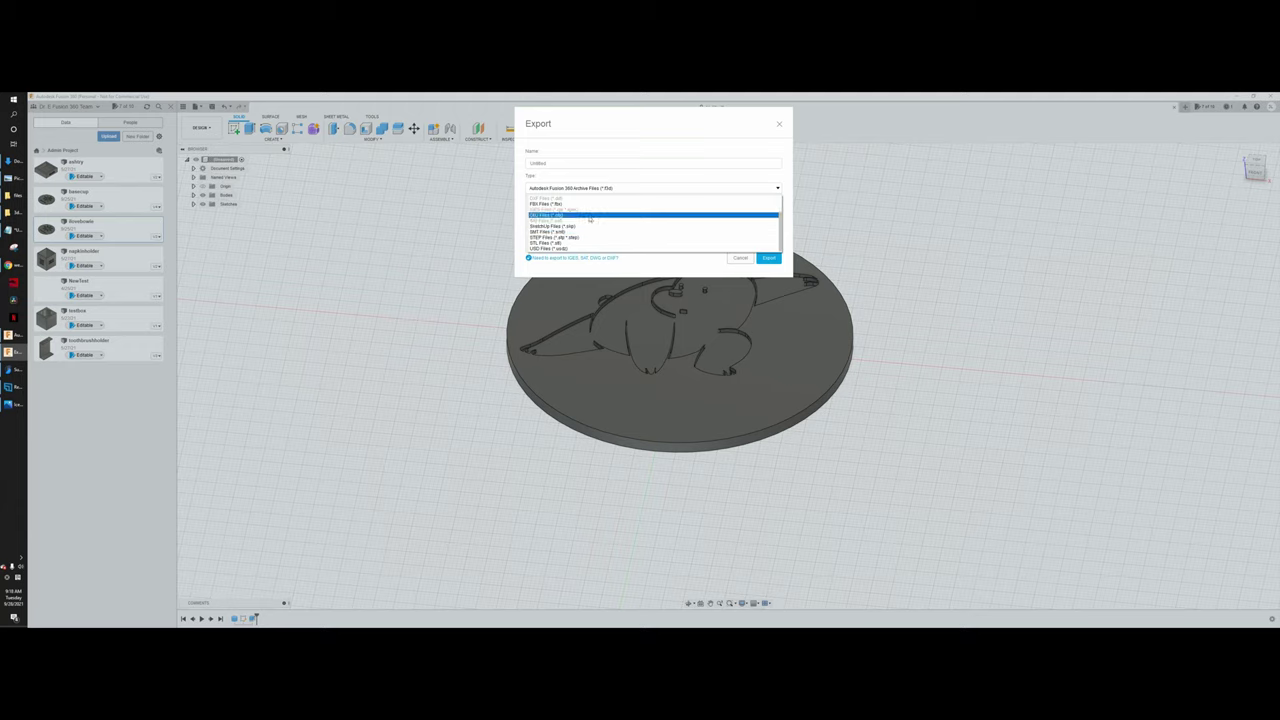
pyautogui.click(589, 215)
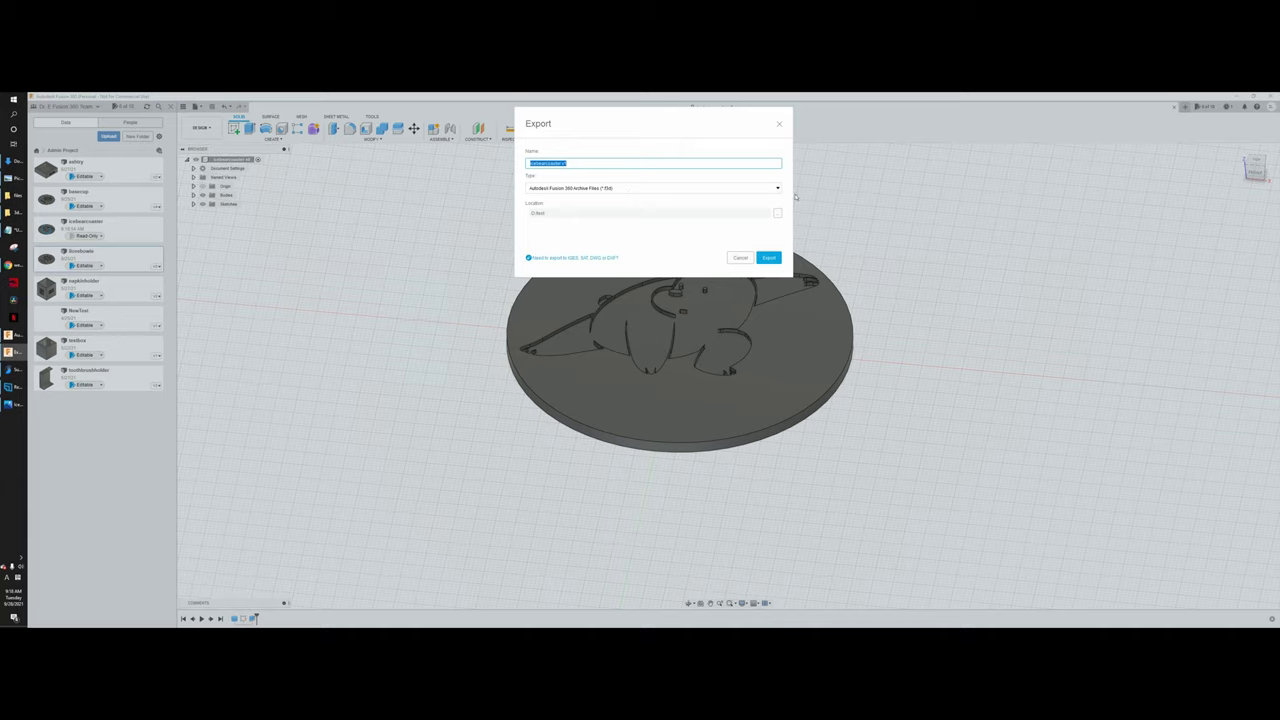
pyautogui.click(777, 188)
pyautogui.click(748, 230)
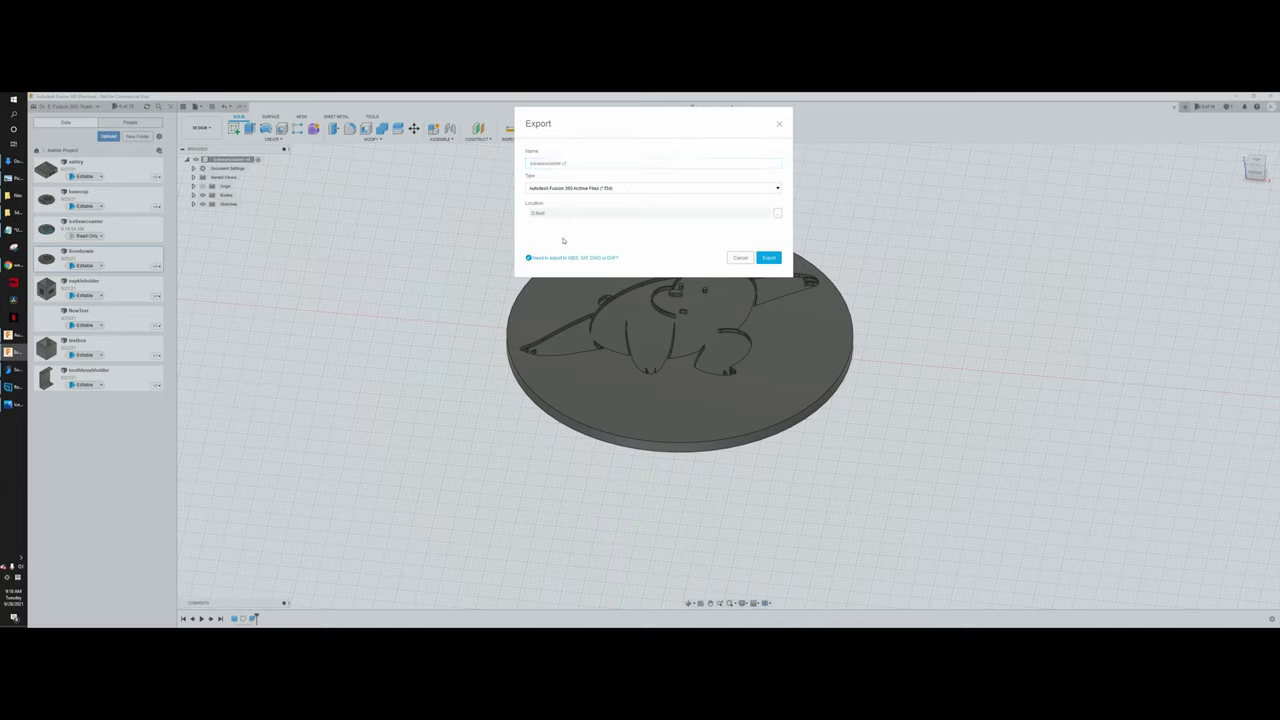
pyautogui.click(768, 256)
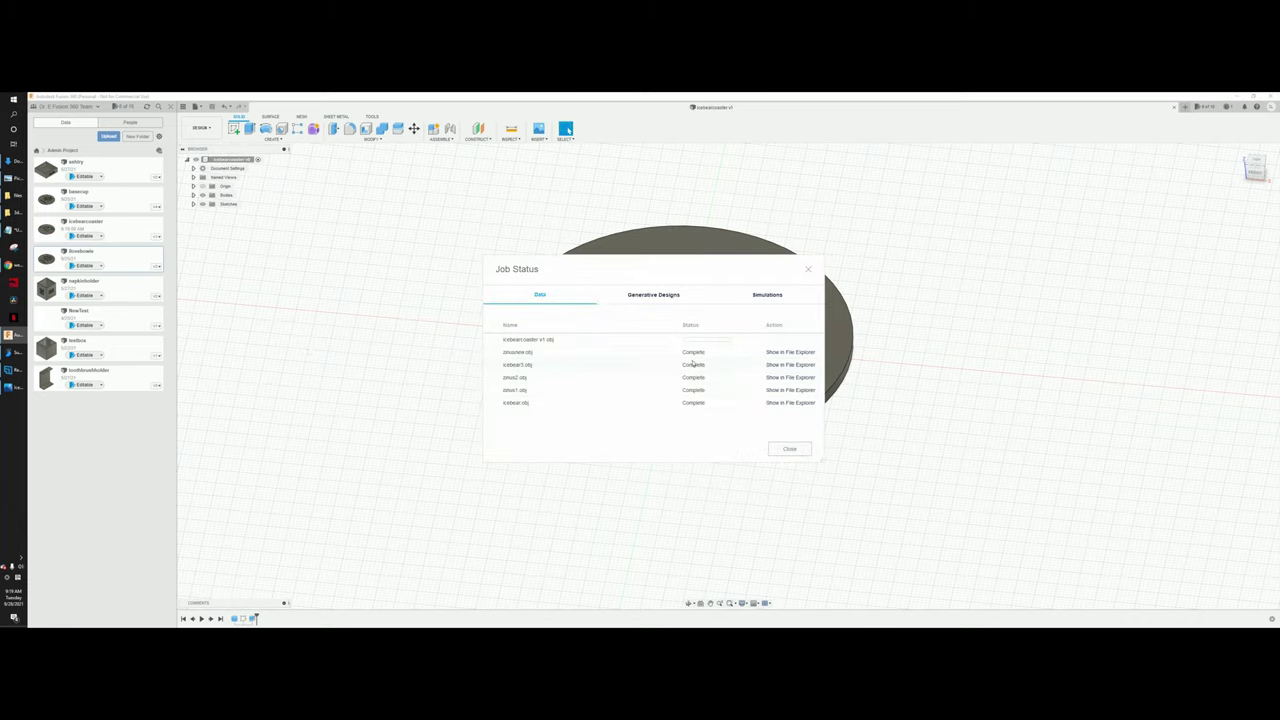
pyautogui.click(788, 450)
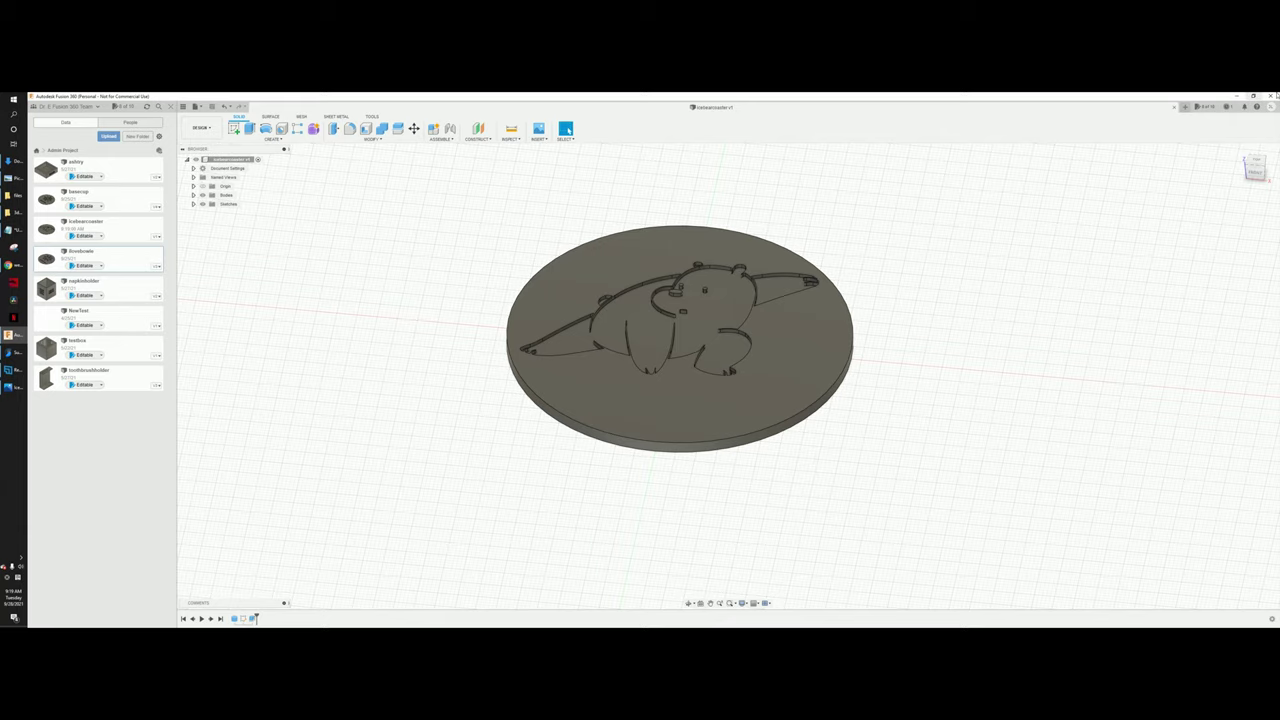
# Step: Close Fusion 360 and import icebearcoaster-v1.obj from D:\test into SuperSlicer
pyautogui.click(1270, 97)
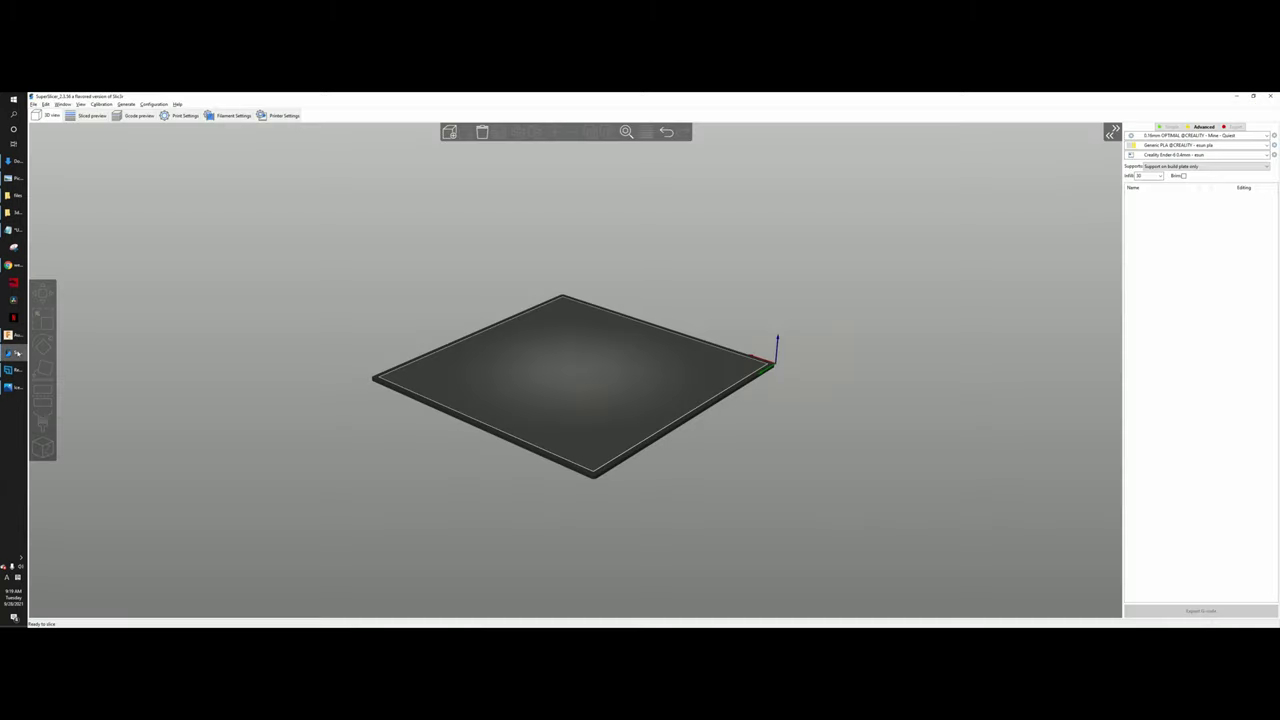
pyautogui.click(33, 104)
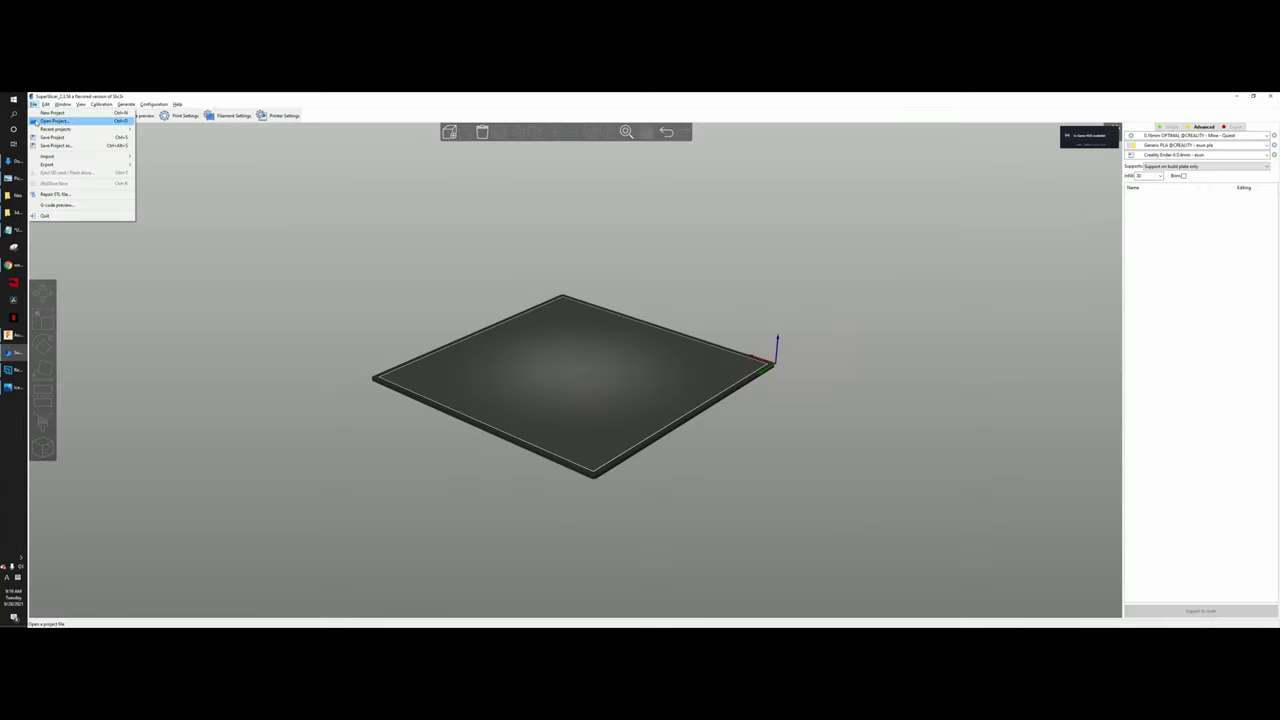
pyautogui.click(36, 122)
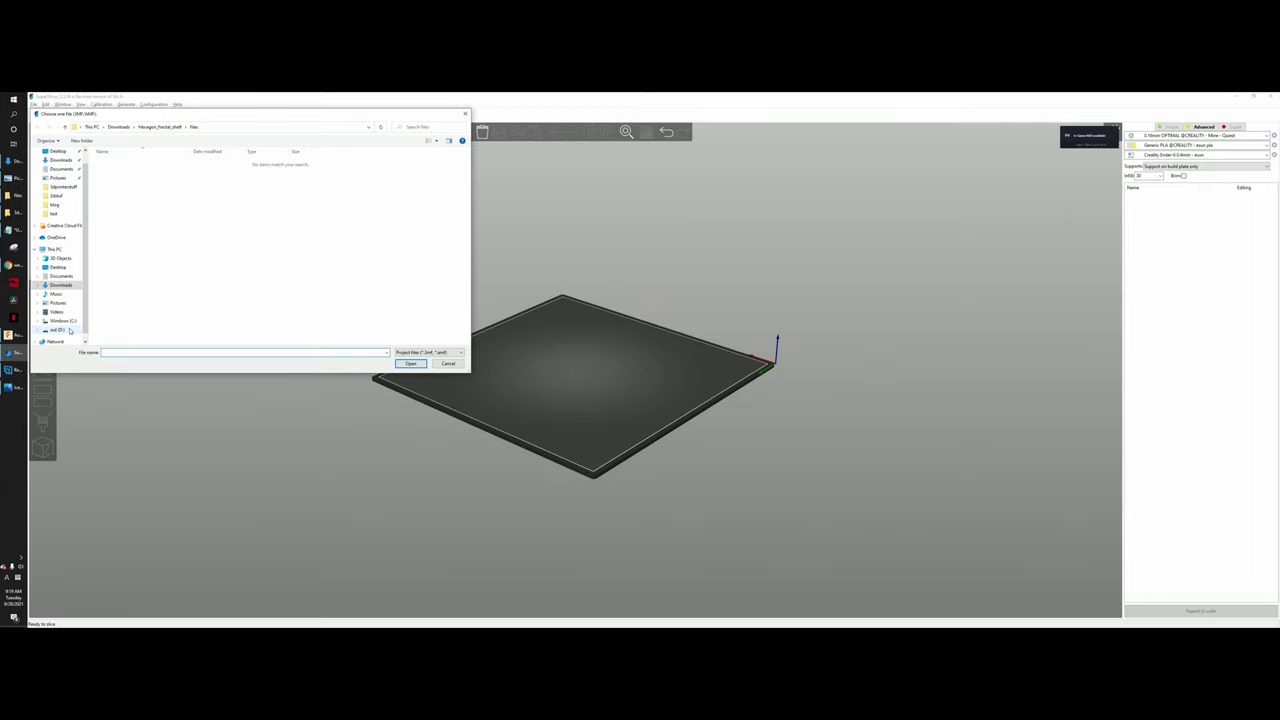
pyautogui.press('Escape')
pyautogui.click(33, 104)
pyautogui.moveTo(80, 158)
pyautogui.click(180, 158)
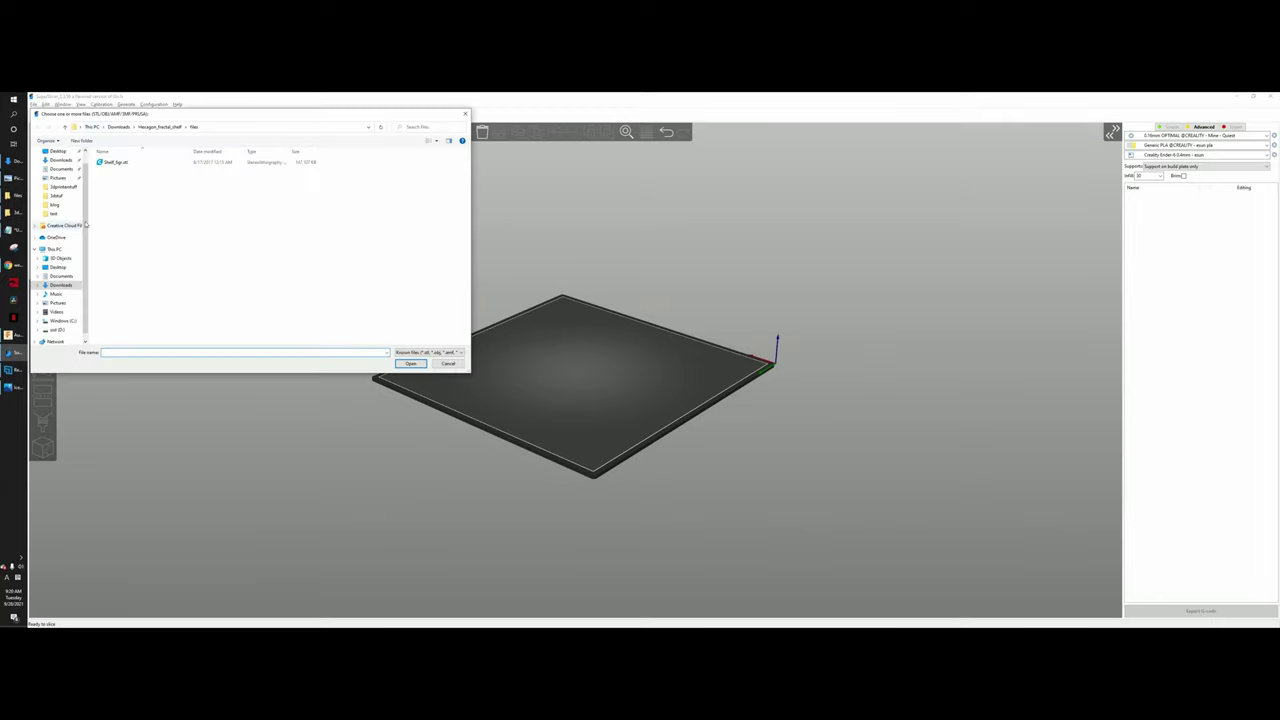
pyautogui.click(56, 329)
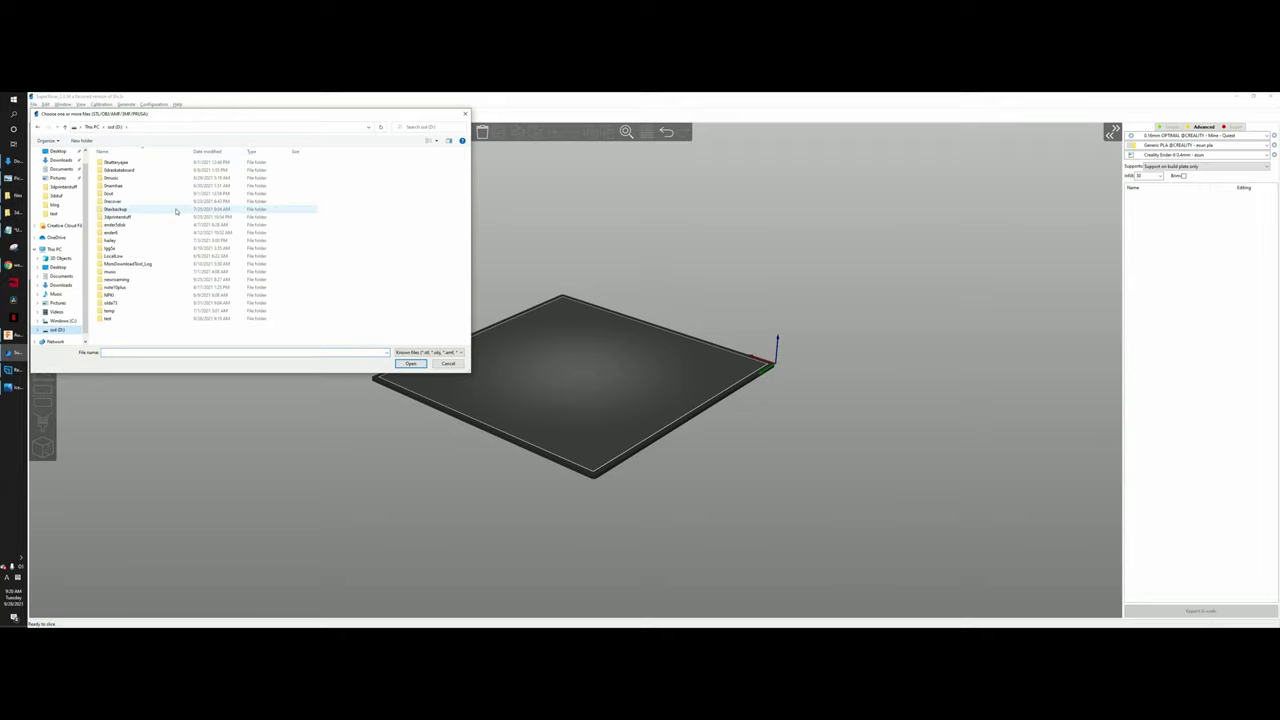
pyautogui.doubleClick(110, 318)
pyautogui.click(114, 172)
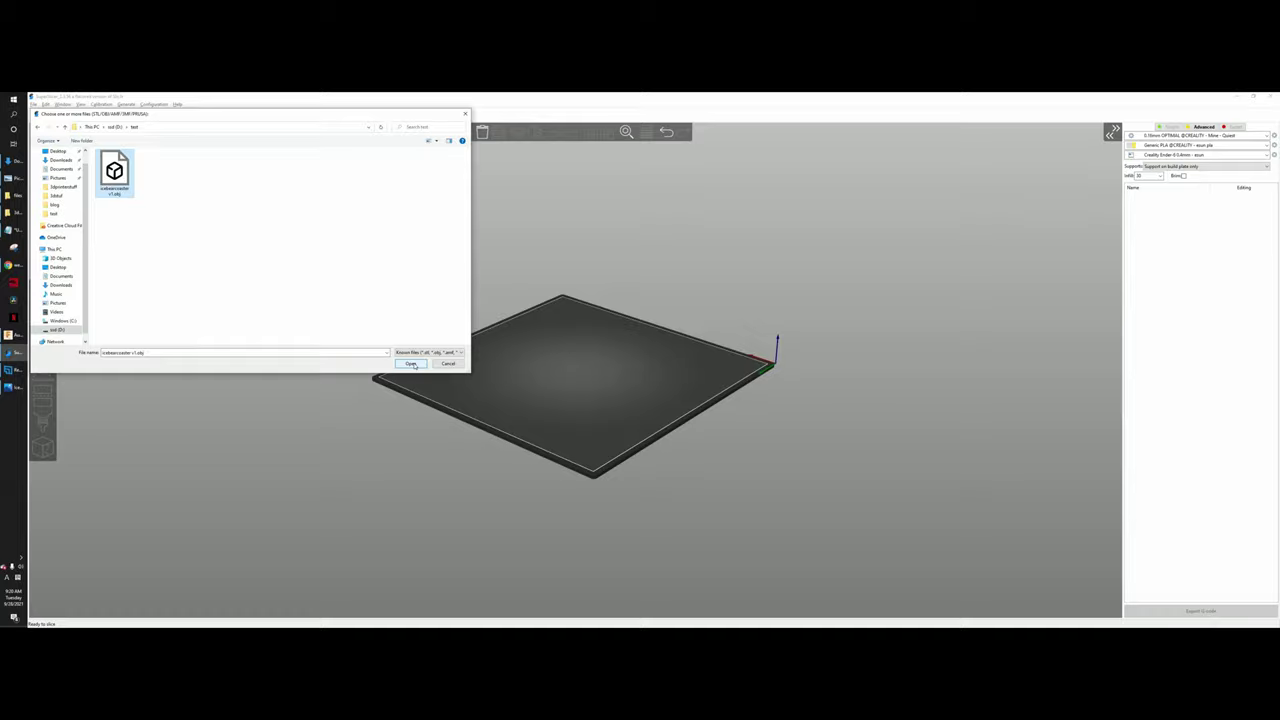
pyautogui.click(412, 364)
pyautogui.scroll(2, 582, 390)
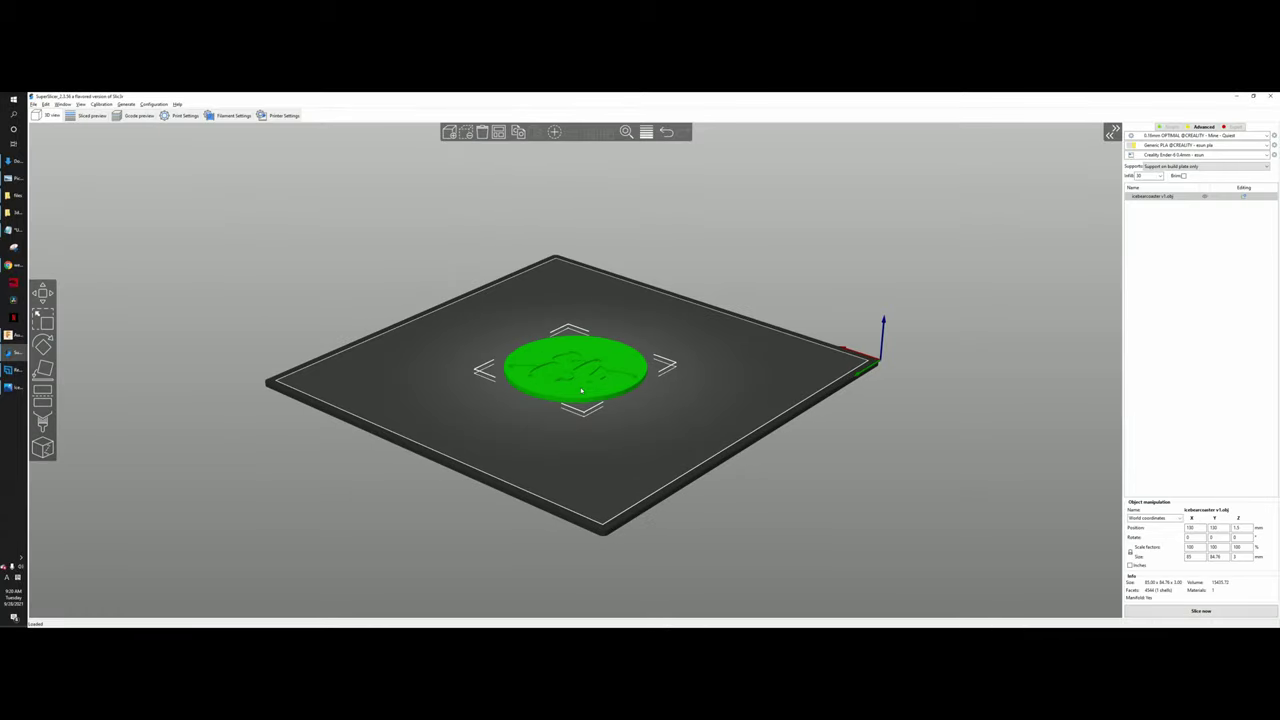
# Step: Orbit around the coaster on the bed to check it, then slice it
pyautogui.scroll(2, 581, 390)
pyautogui.moveTo(710, 319); pyautogui.dragTo(974, 260)
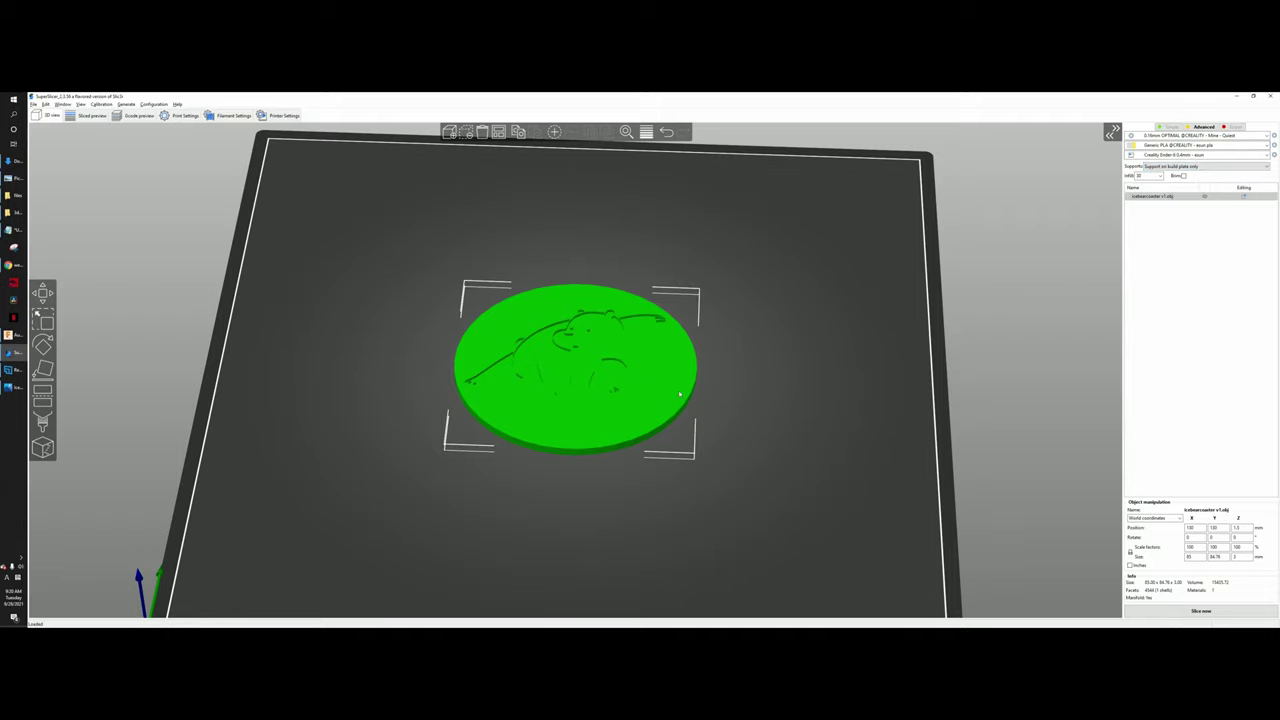
pyautogui.moveTo(733, 440)
pyautogui.mouseDown()
pyautogui.moveTo(743, 394)
pyautogui.moveTo(738, 440)
pyautogui.mouseUp()
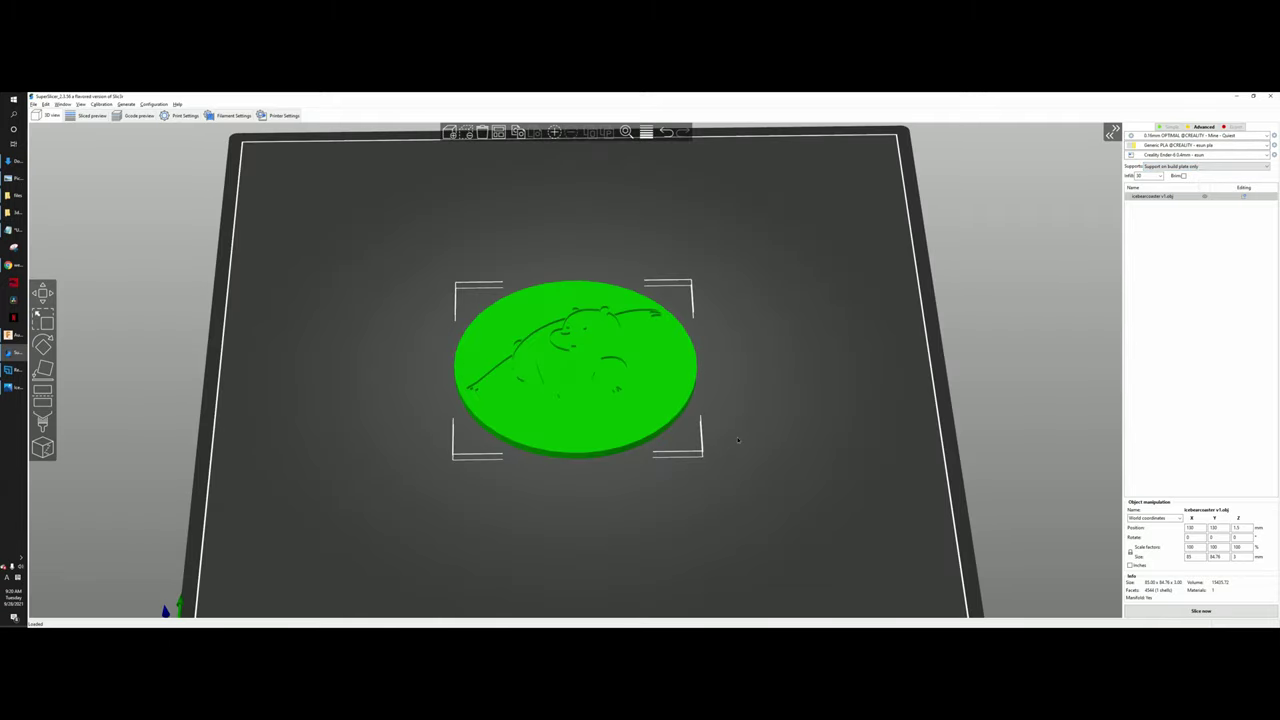
pyautogui.click(1200, 610)
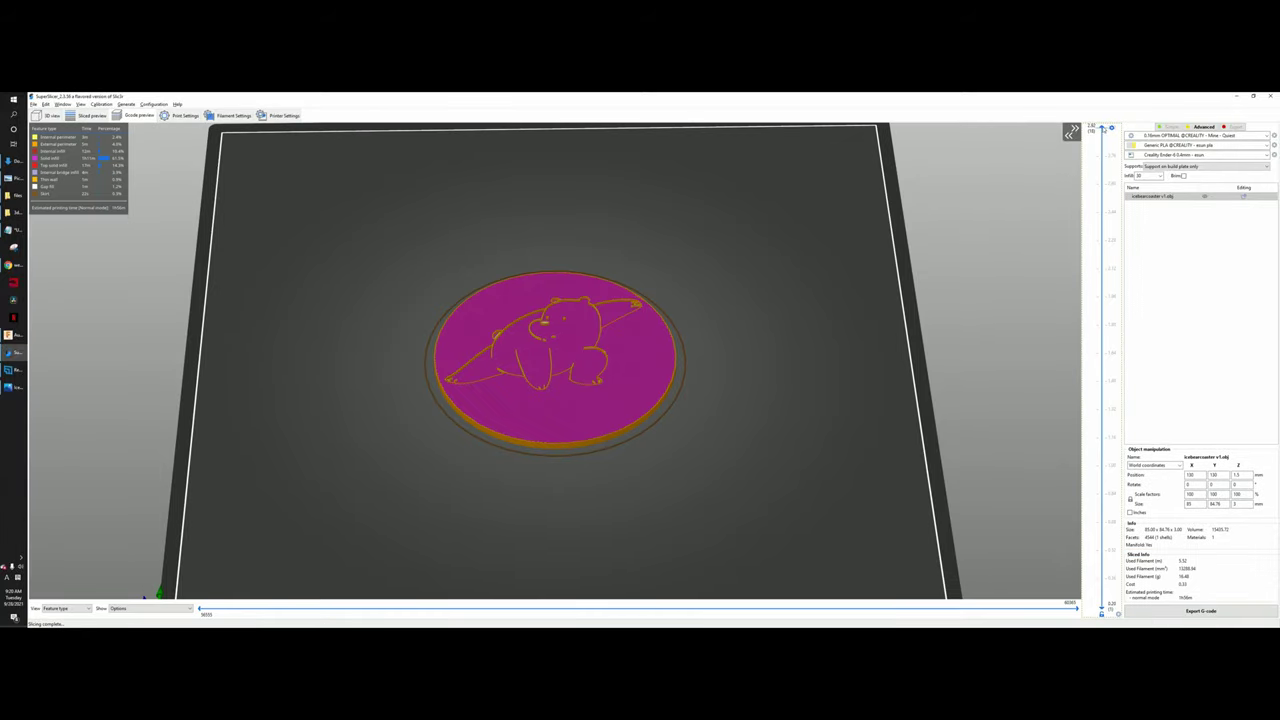
# Step: Scrub the layer slider through the lower layers and back to the top layer showing the bear outline
pyautogui.moveTo(1103, 130); pyautogui.dragTo(1093, 353)
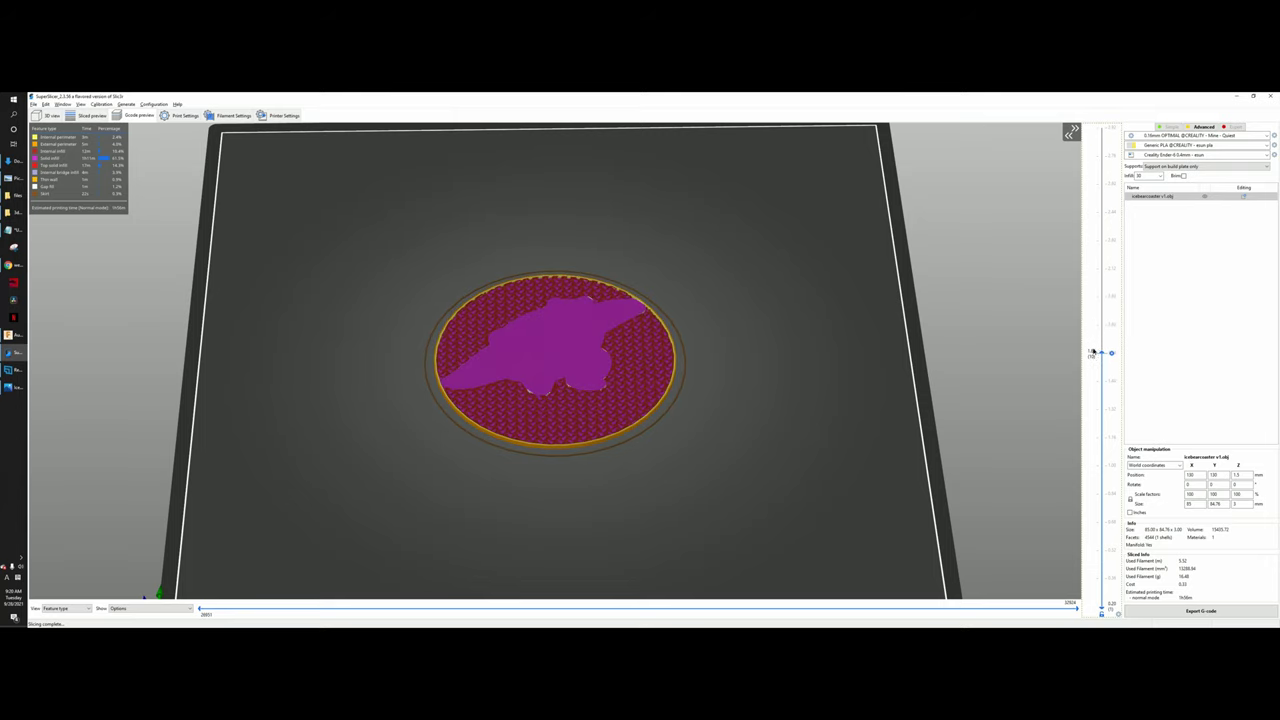
pyautogui.scroll(10, 1088, 365)
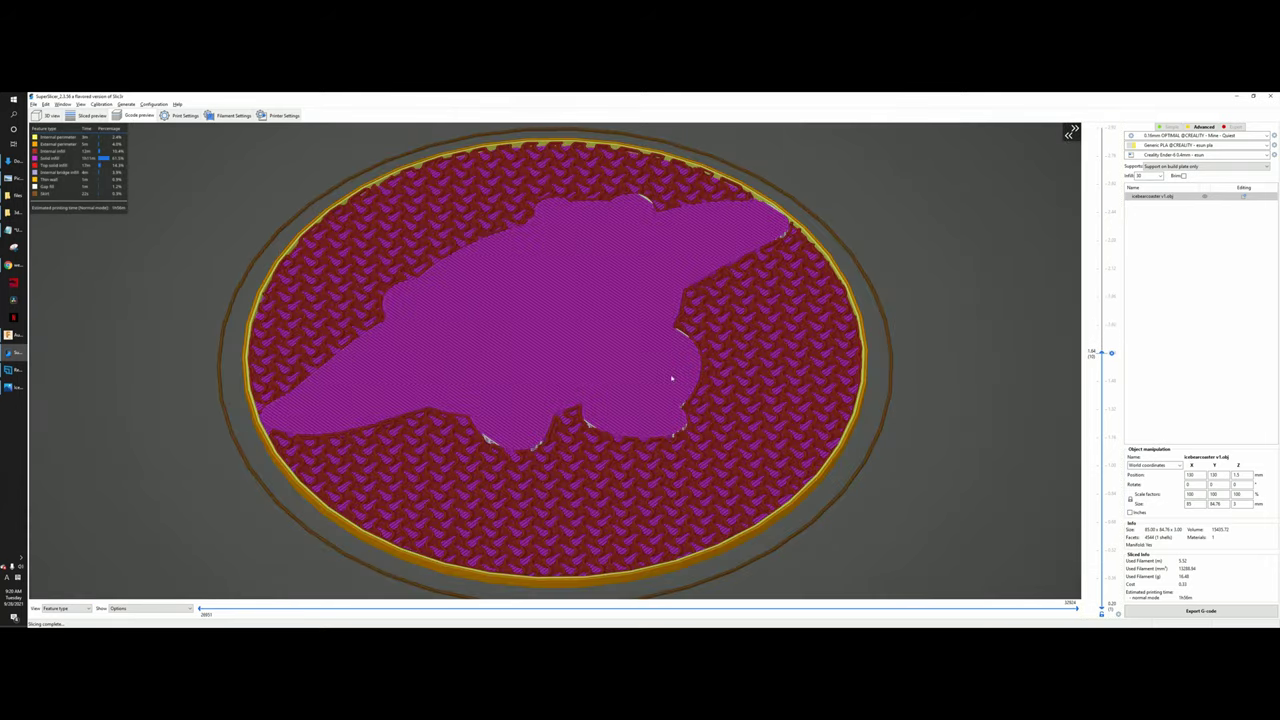
pyautogui.scroll(3, 1124, 368)
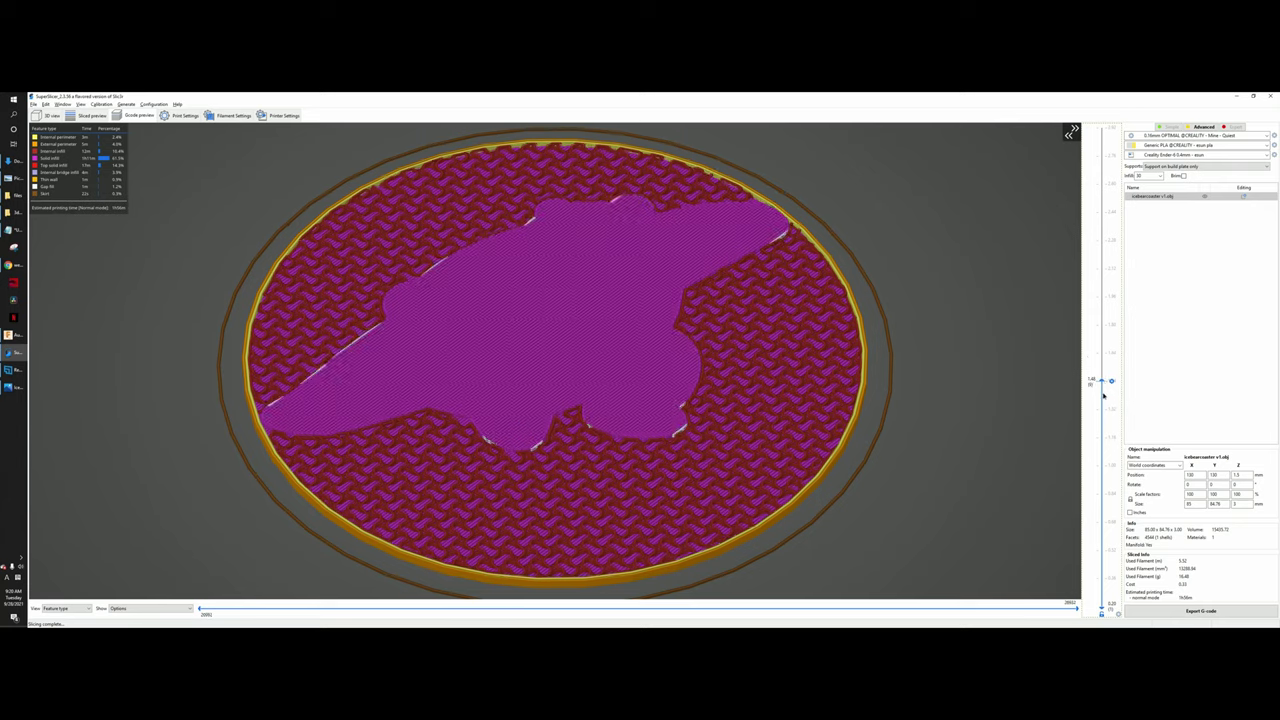
pyautogui.scroll(-3, 1124, 368)
pyautogui.moveTo(1124, 368); pyautogui.dragTo(1127, 133)
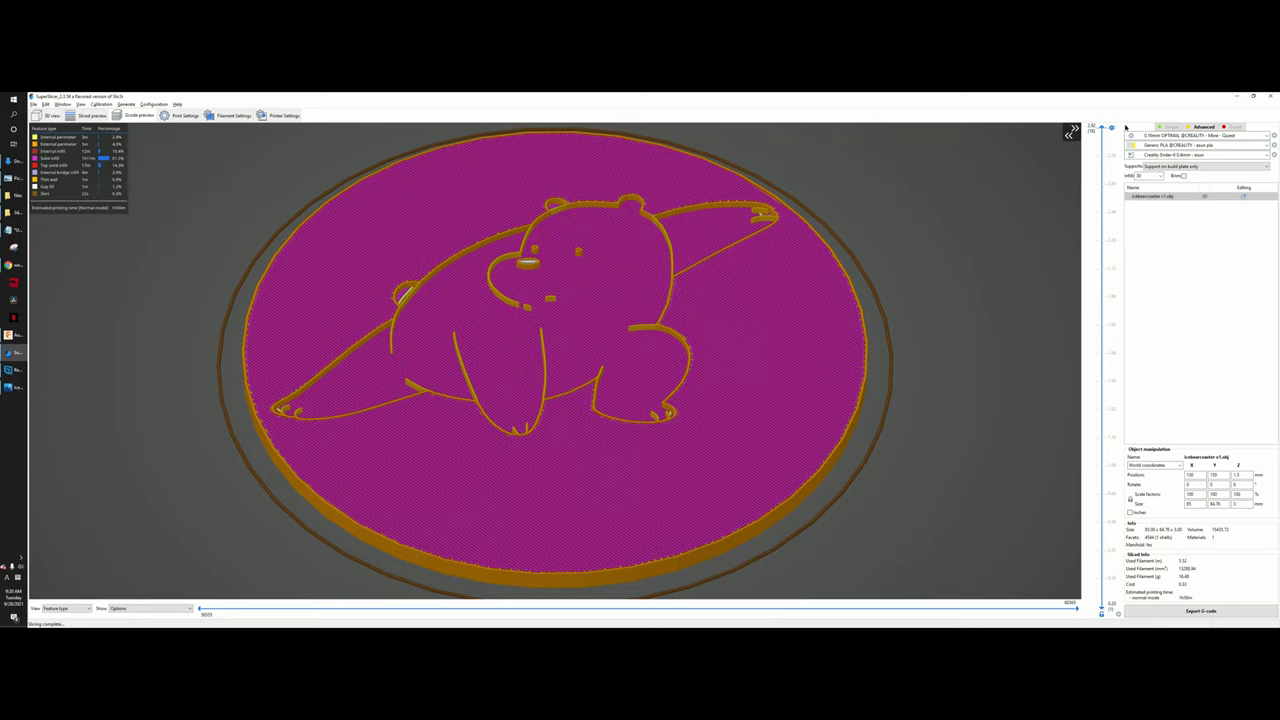